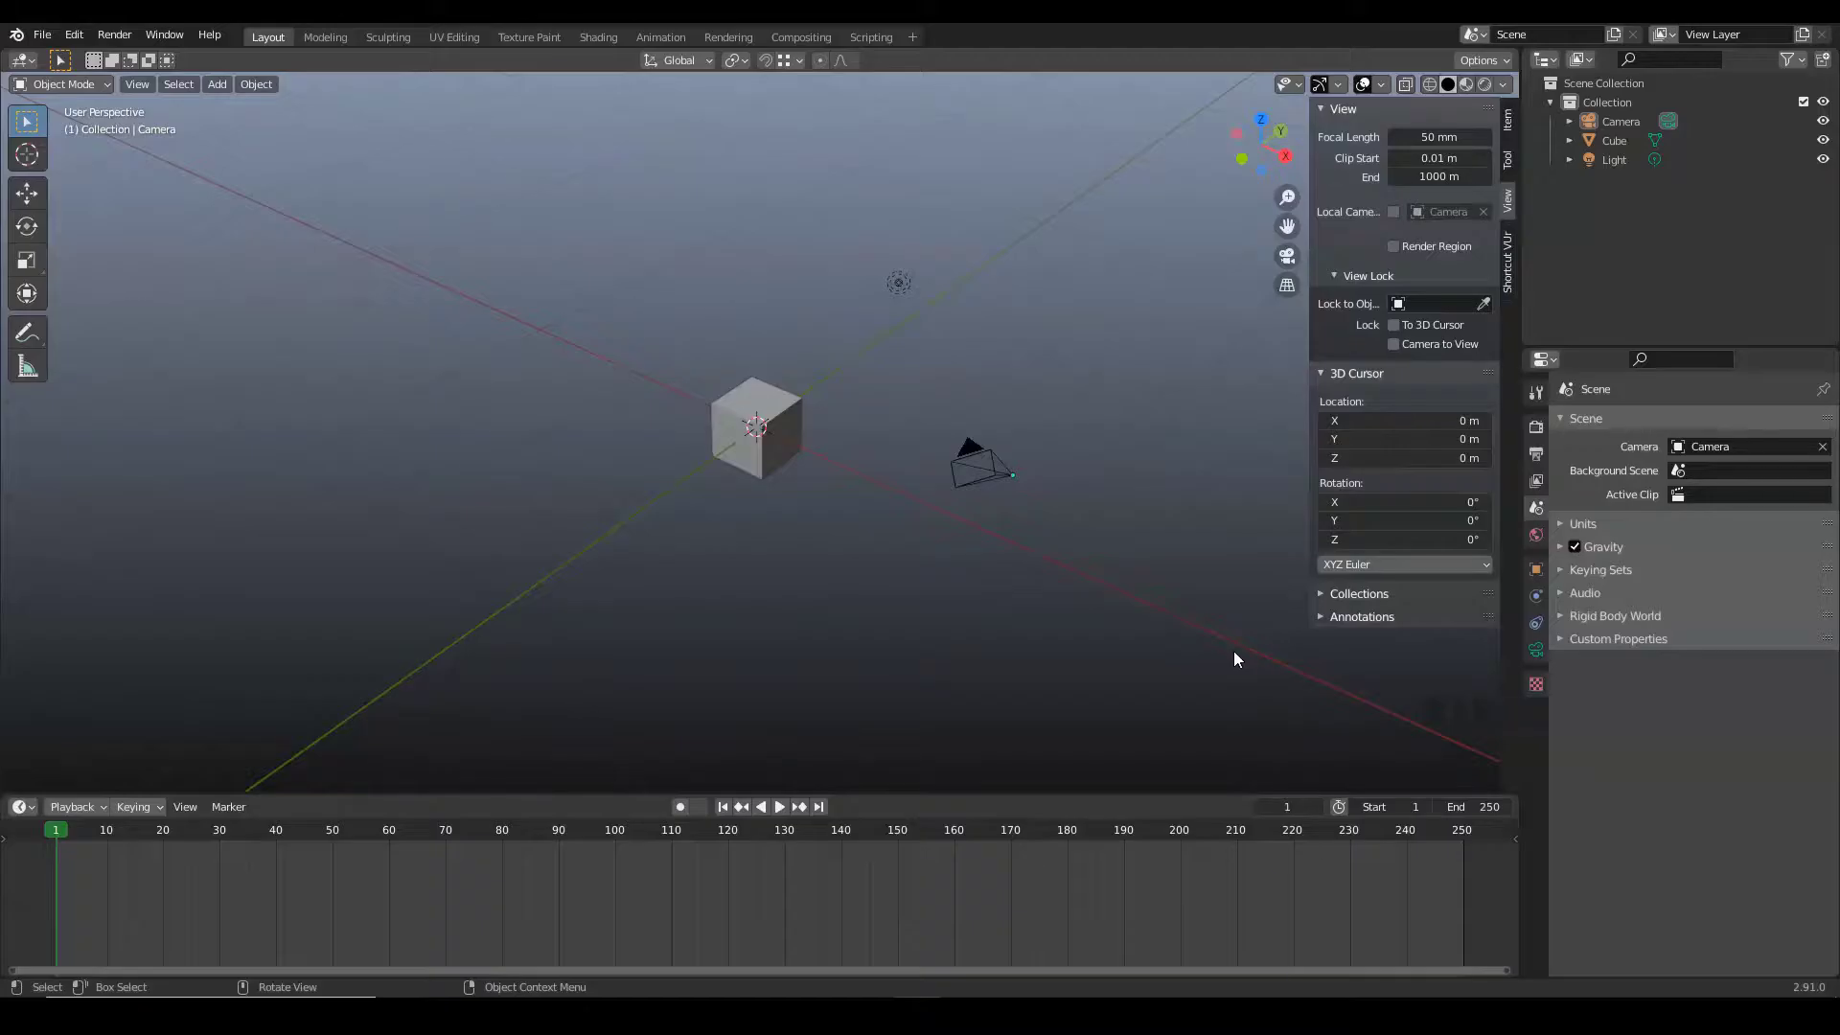
- Add a plane mesh to the scene and scale it by 10
{"action": "key", "text": "shift+a"}
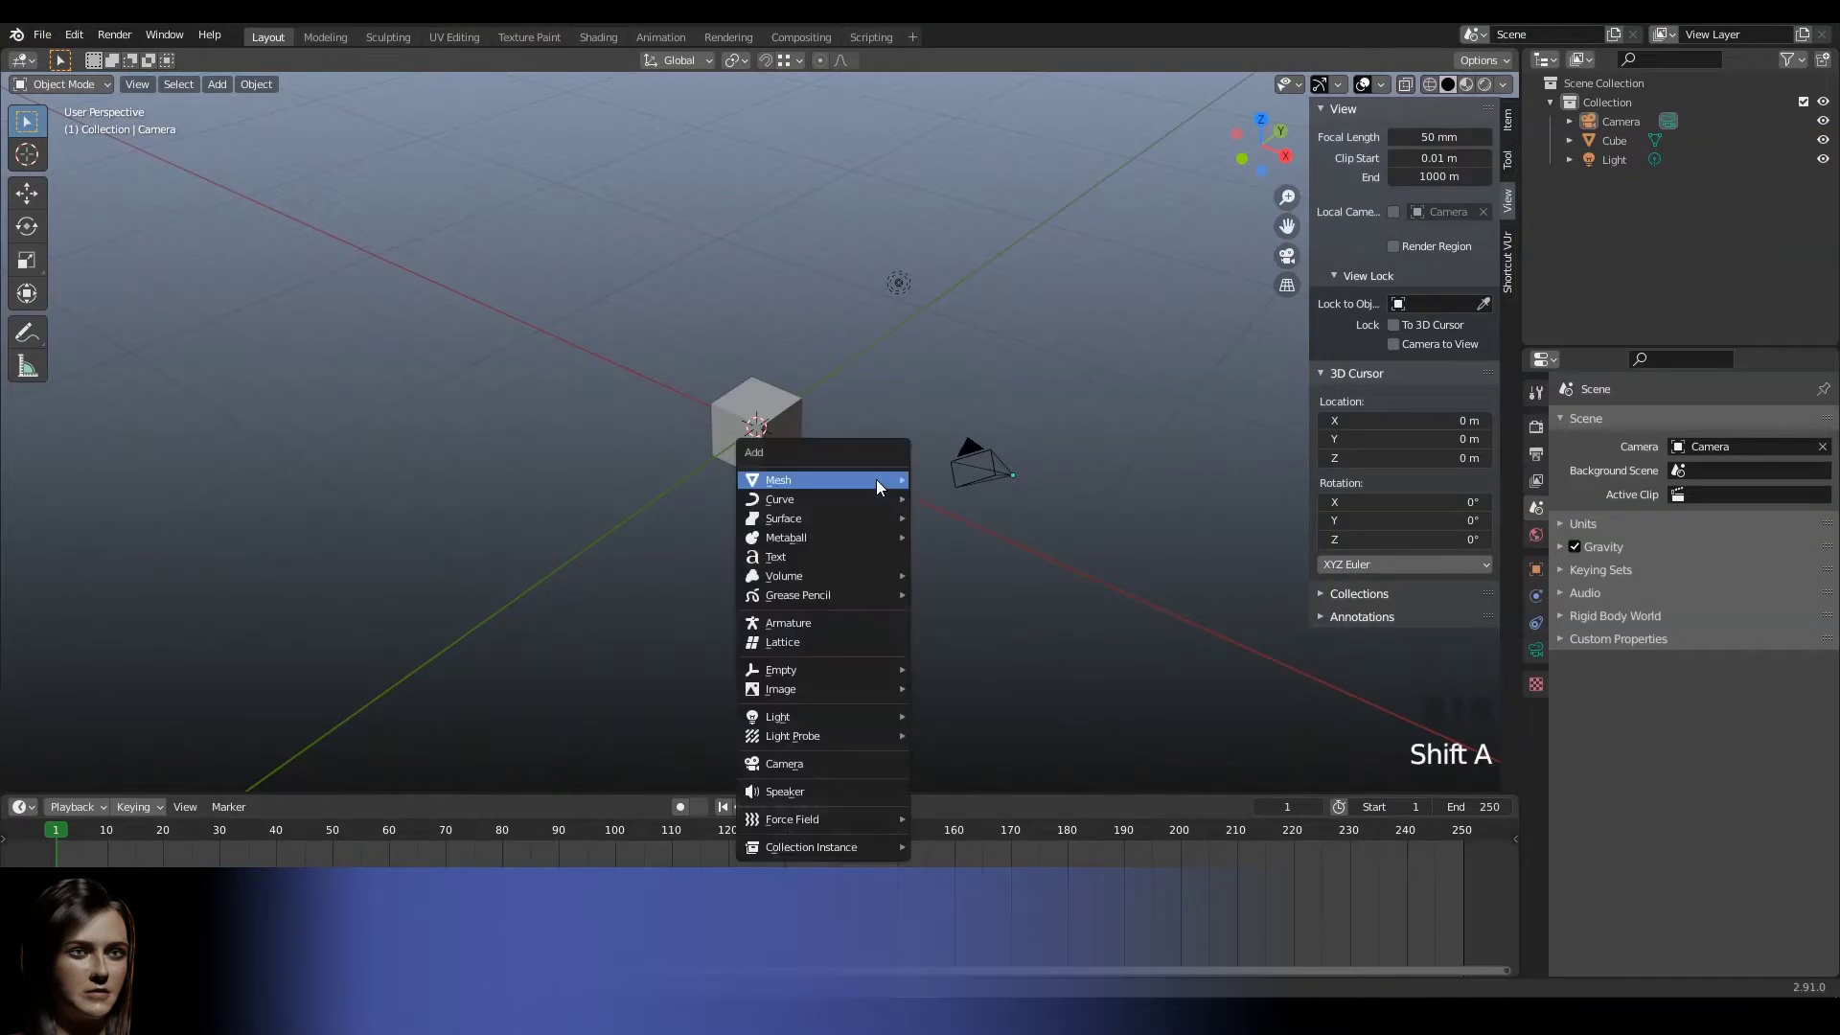
{"action": "mouse_move", "coordinate": [876, 479]}
{"action": "left_click", "coordinate": [936, 475]}
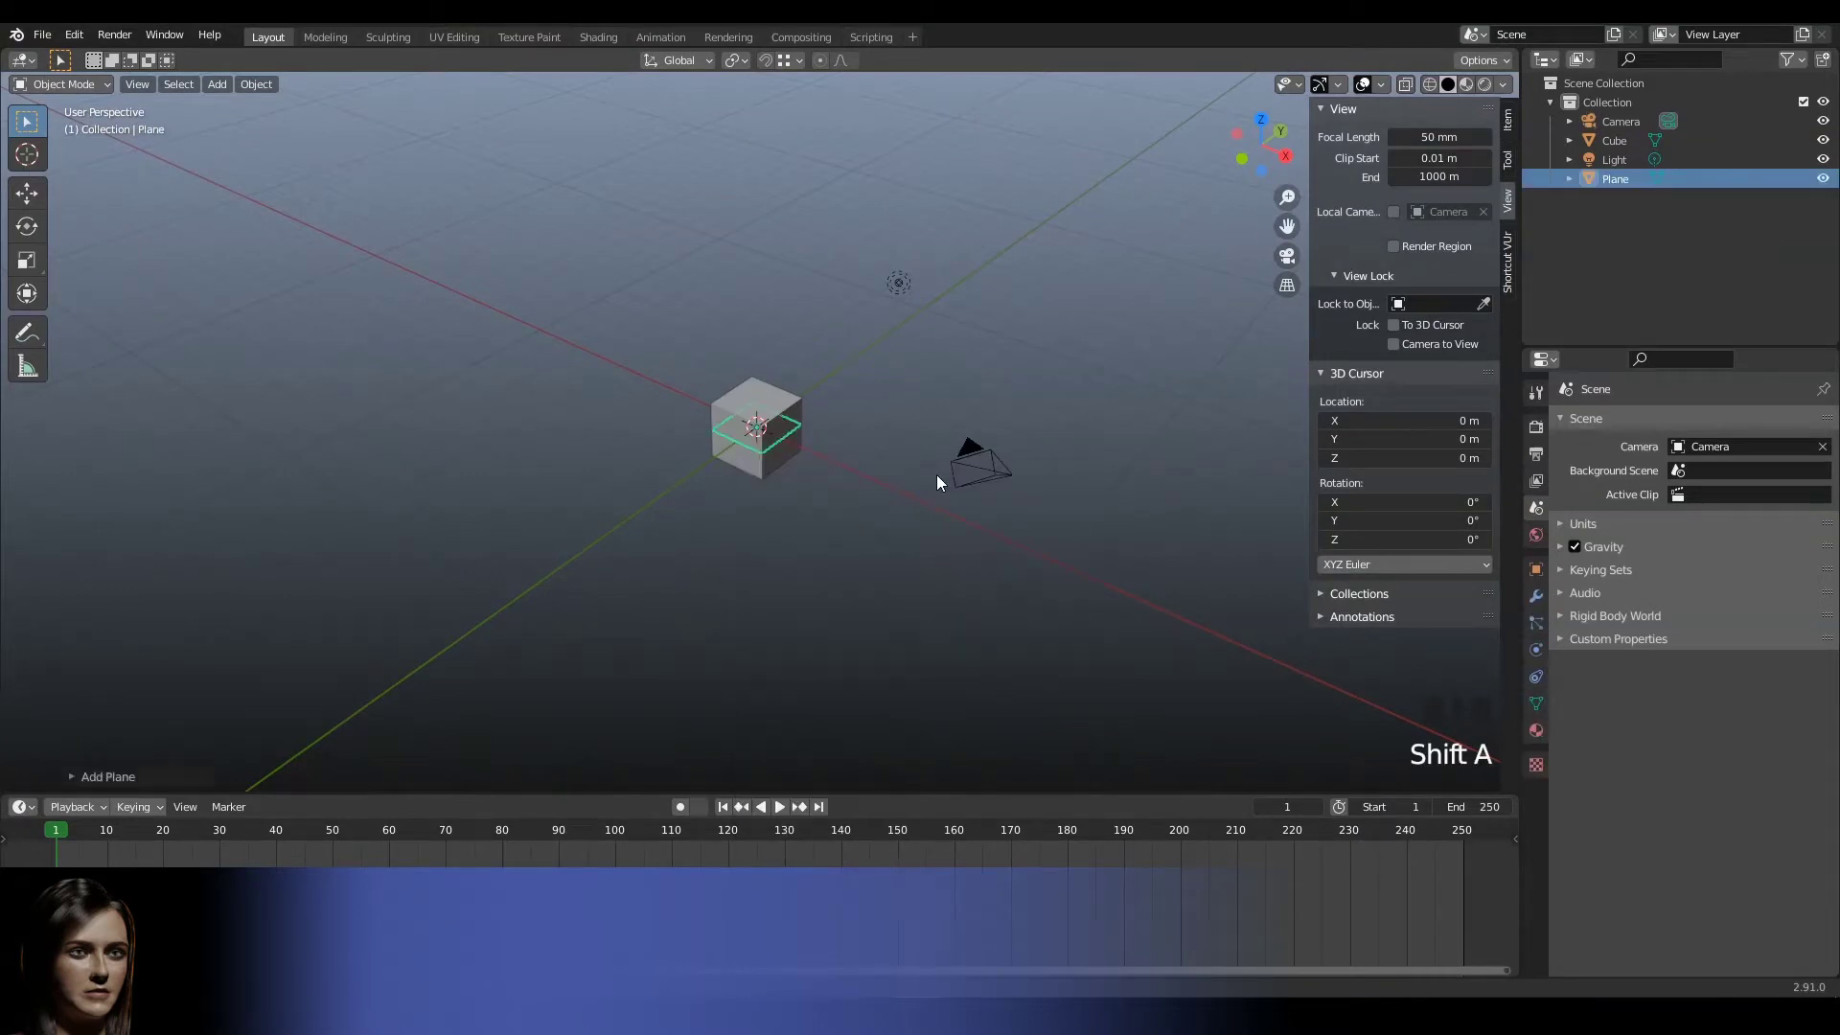
{"action": "type", "text": "s10"}
{"action": "key", "text": "Return"}
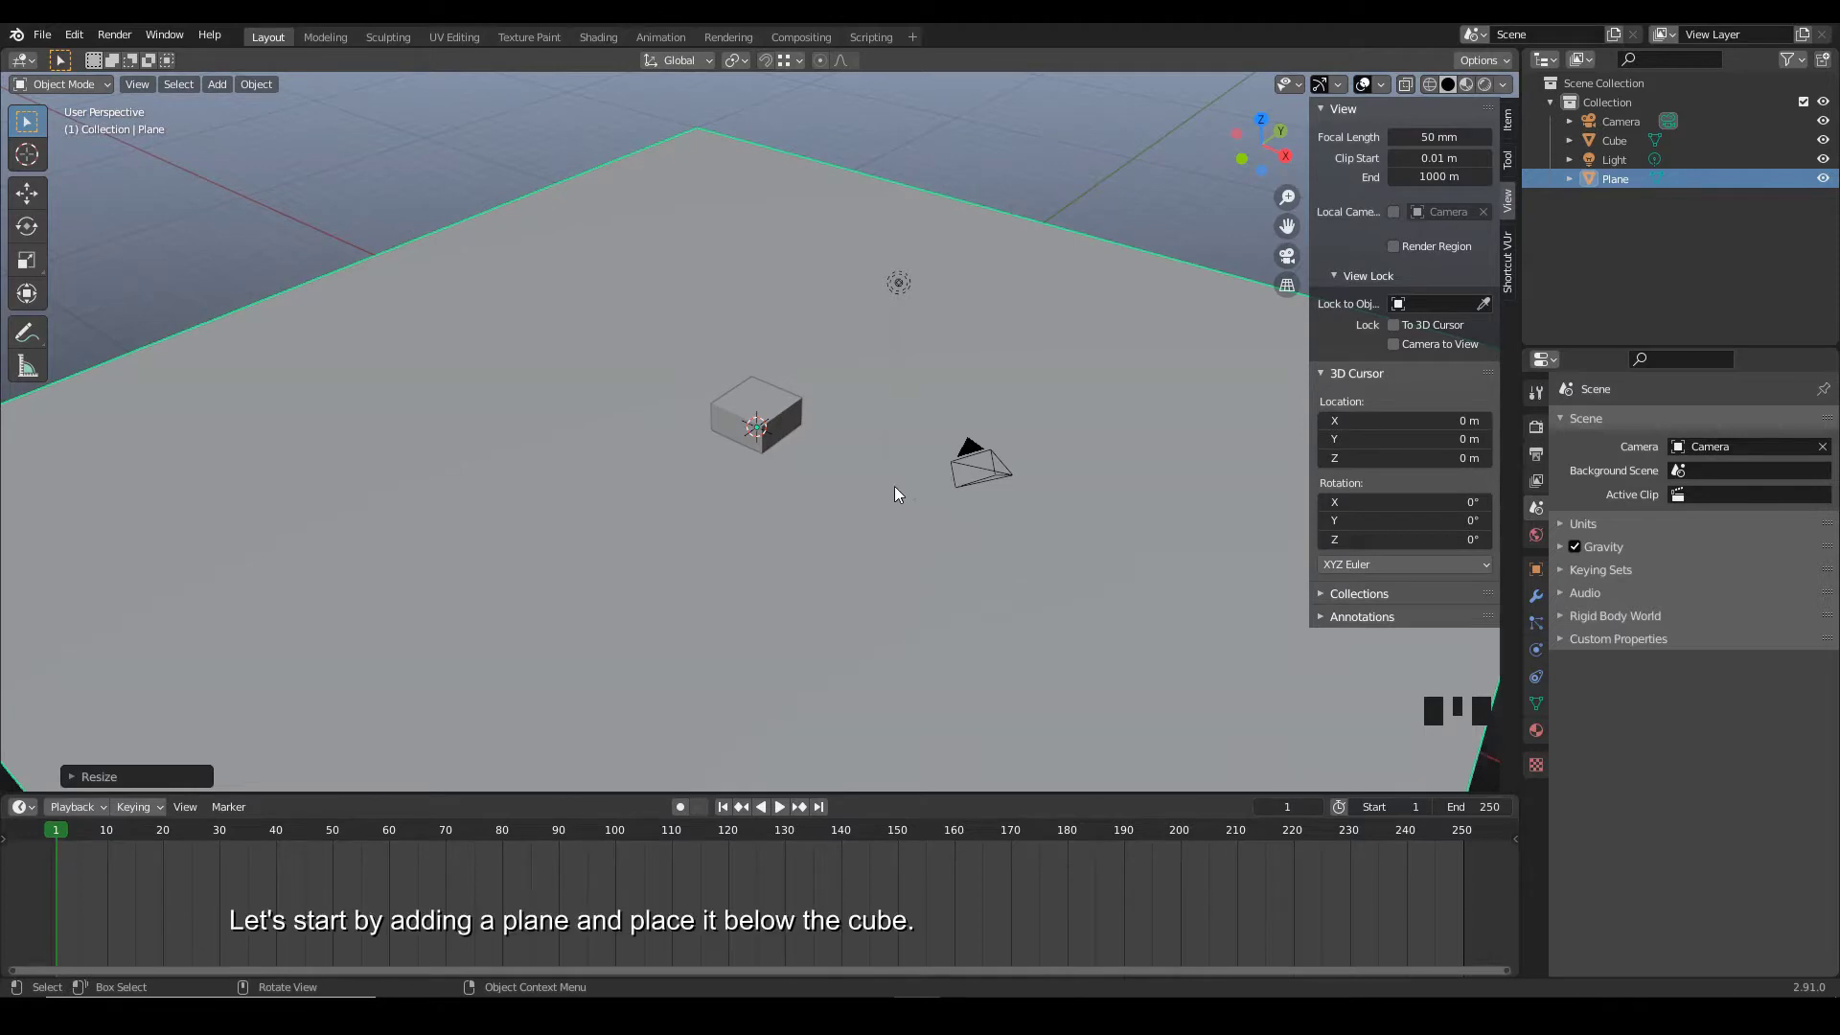
- Move the plane down along the Z axis until it sits at the base of the cube
{"action": "key", "text": "g"}
{"action": "key", "text": "z"}
{"action": "left_click", "coordinate": [888, 550]}
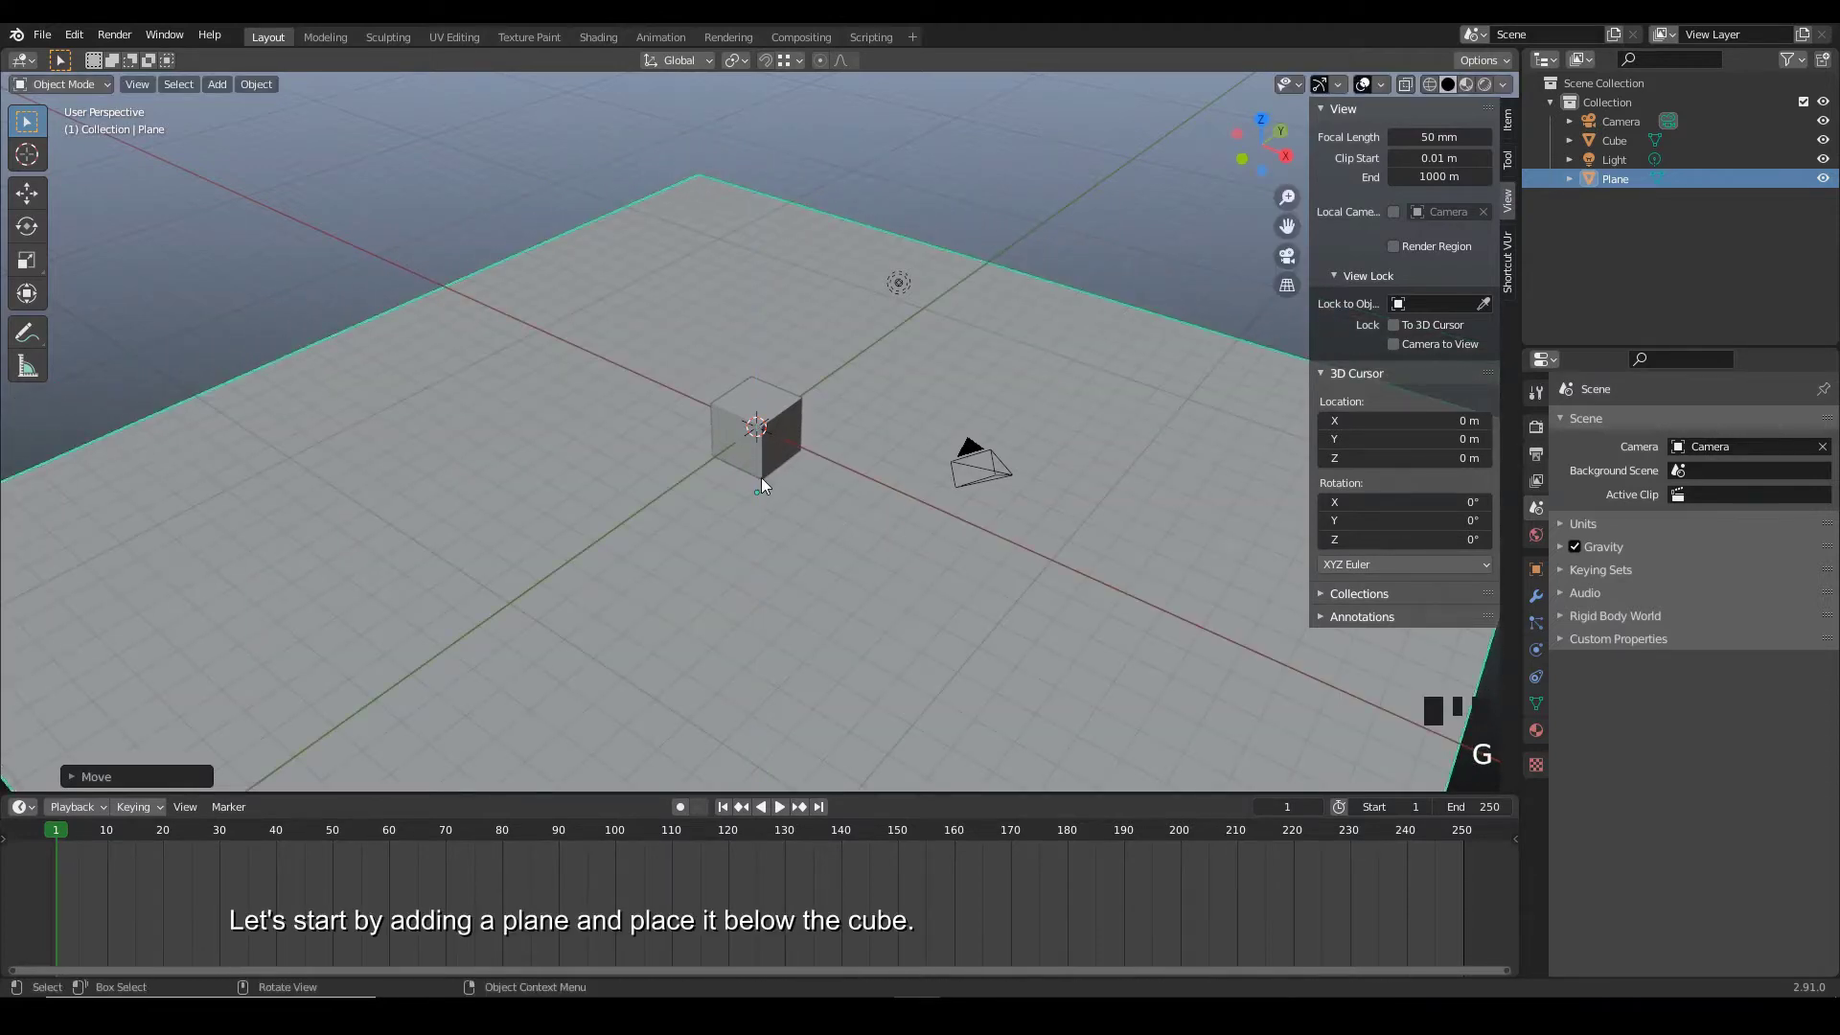
{"action": "key", "text": "g"}
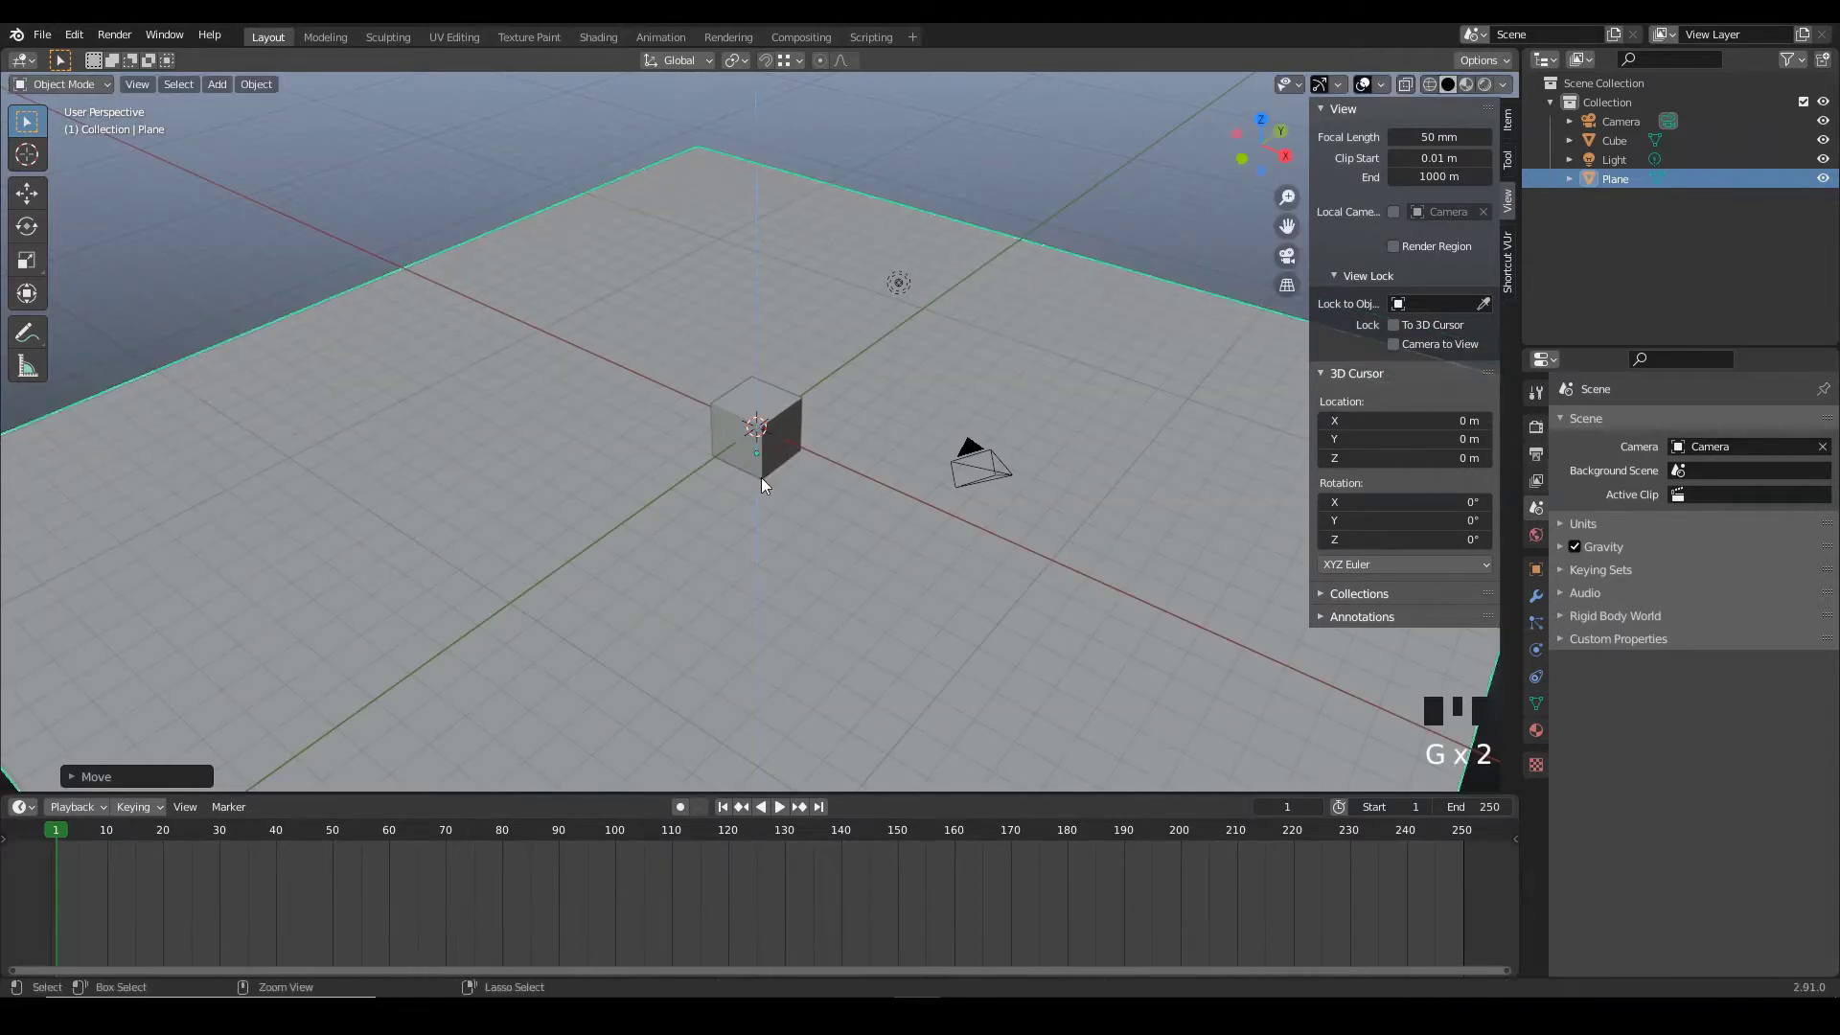
- Frame the cube from a low, near-ground angle and align the selected camera to that view
{"action": "middle_click", "coordinate": [767, 475]}
{"action": "middle_click_drag", "start_coordinate": [785, 475], "coordinate": [877, 489]}
{"action": "middle_click", "coordinate": [890, 410], "text": "shift"}
{"action": "scroll", "coordinate": [877, 489], "scroll_direction": "up", "scroll_amount": 2}
{"action": "left_click", "coordinate": [1217, 265]}
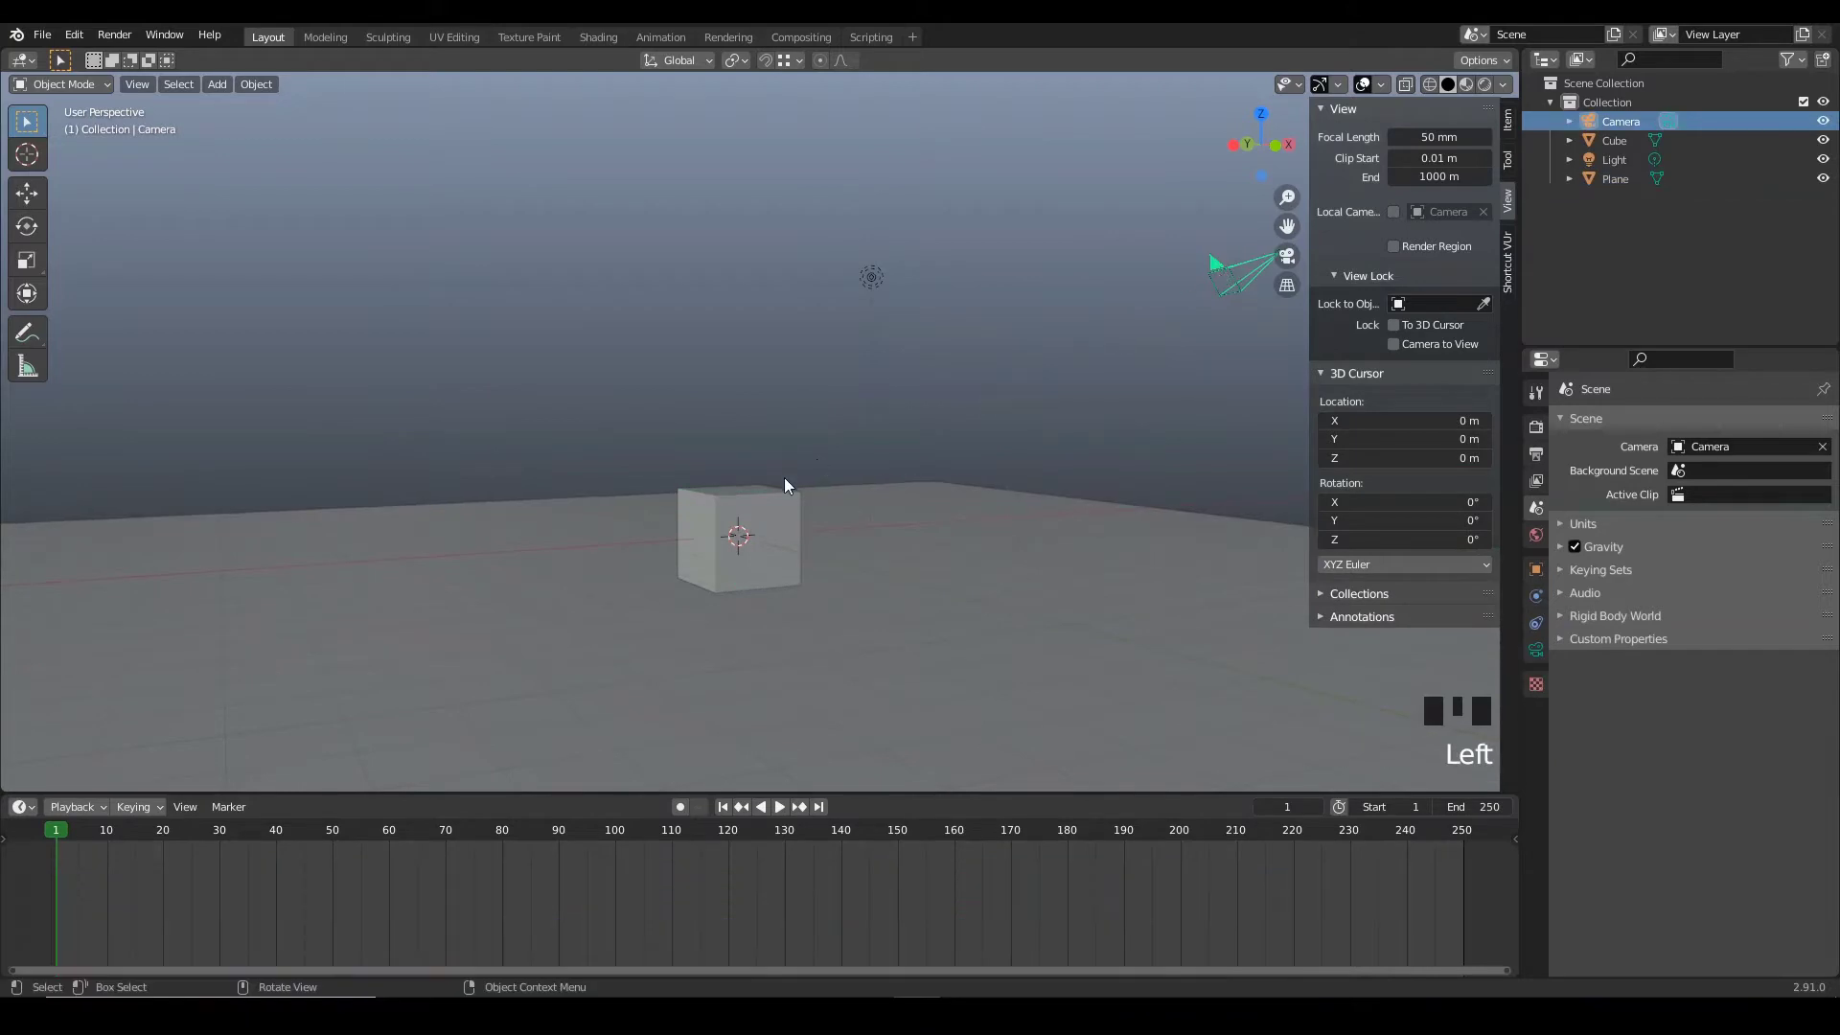
{"action": "scroll", "coordinate": [699, 554], "scroll_direction": "up", "scroll_amount": 1}
{"action": "scroll", "coordinate": [699, 551], "scroll_direction": "down", "scroll_amount": 1}
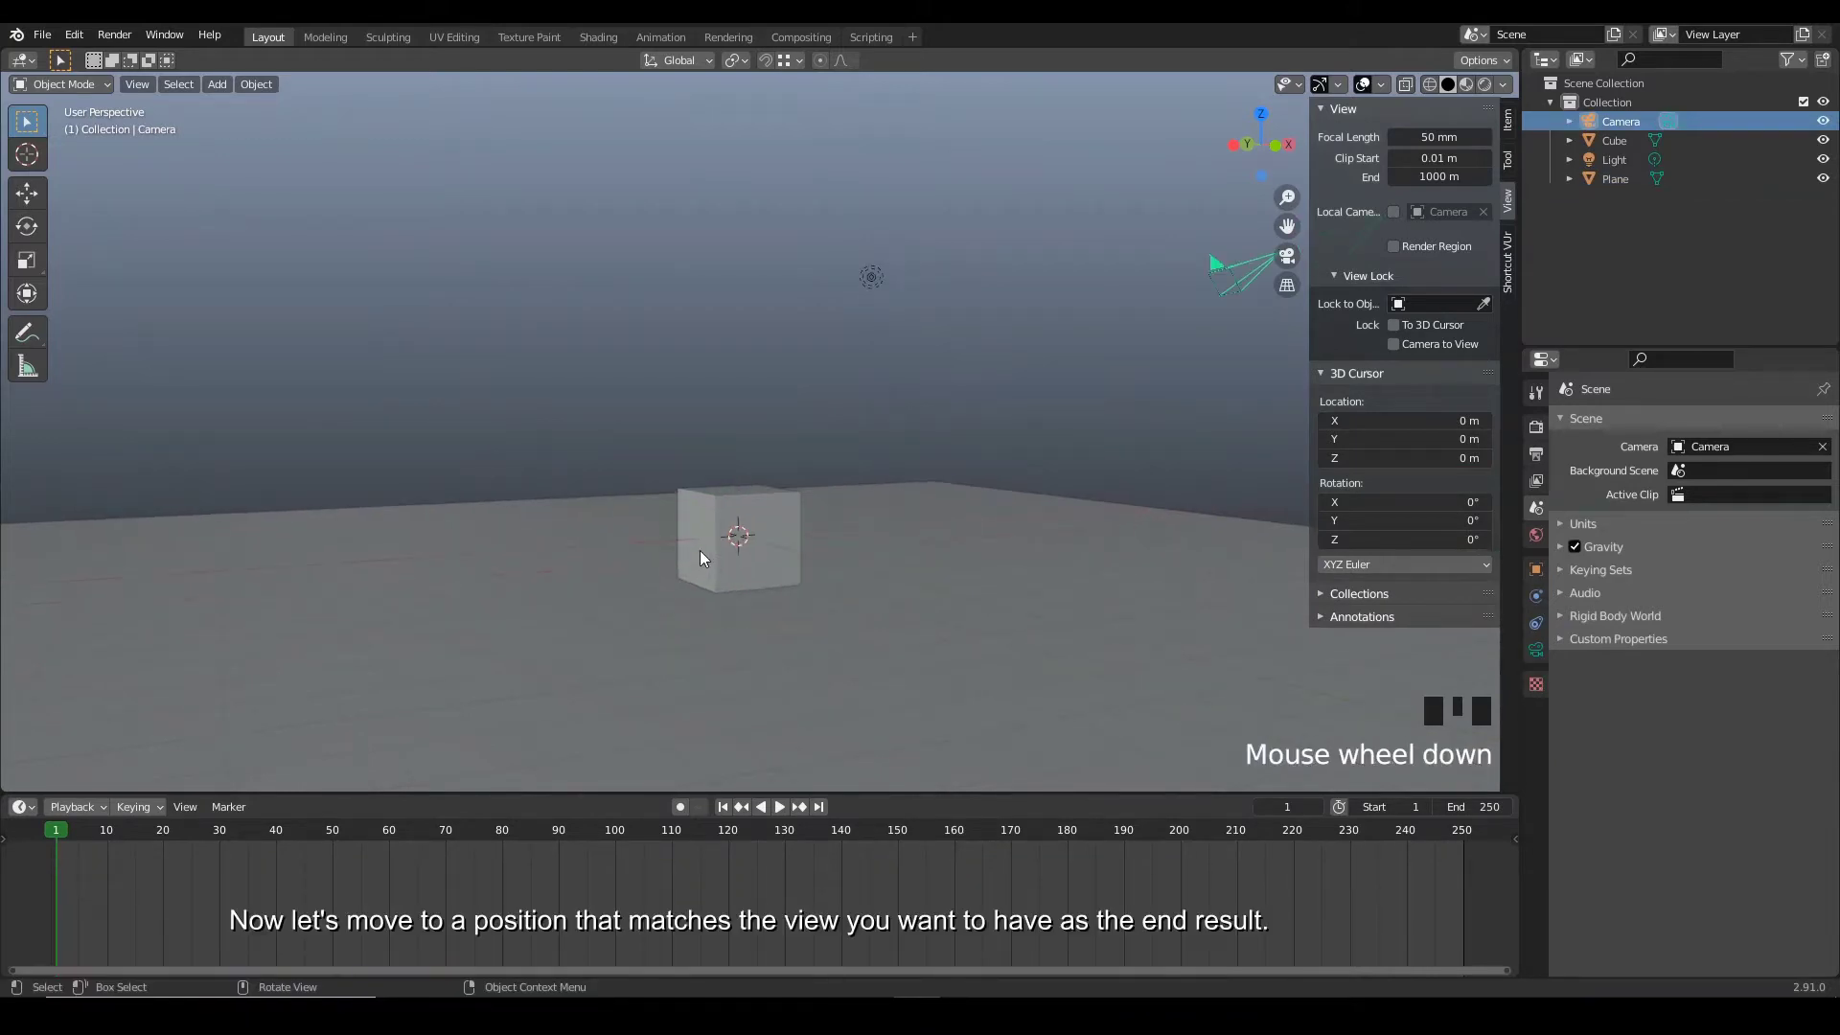
{"action": "middle_click_drag", "start_coordinate": [699, 550], "coordinate": [712, 525]}
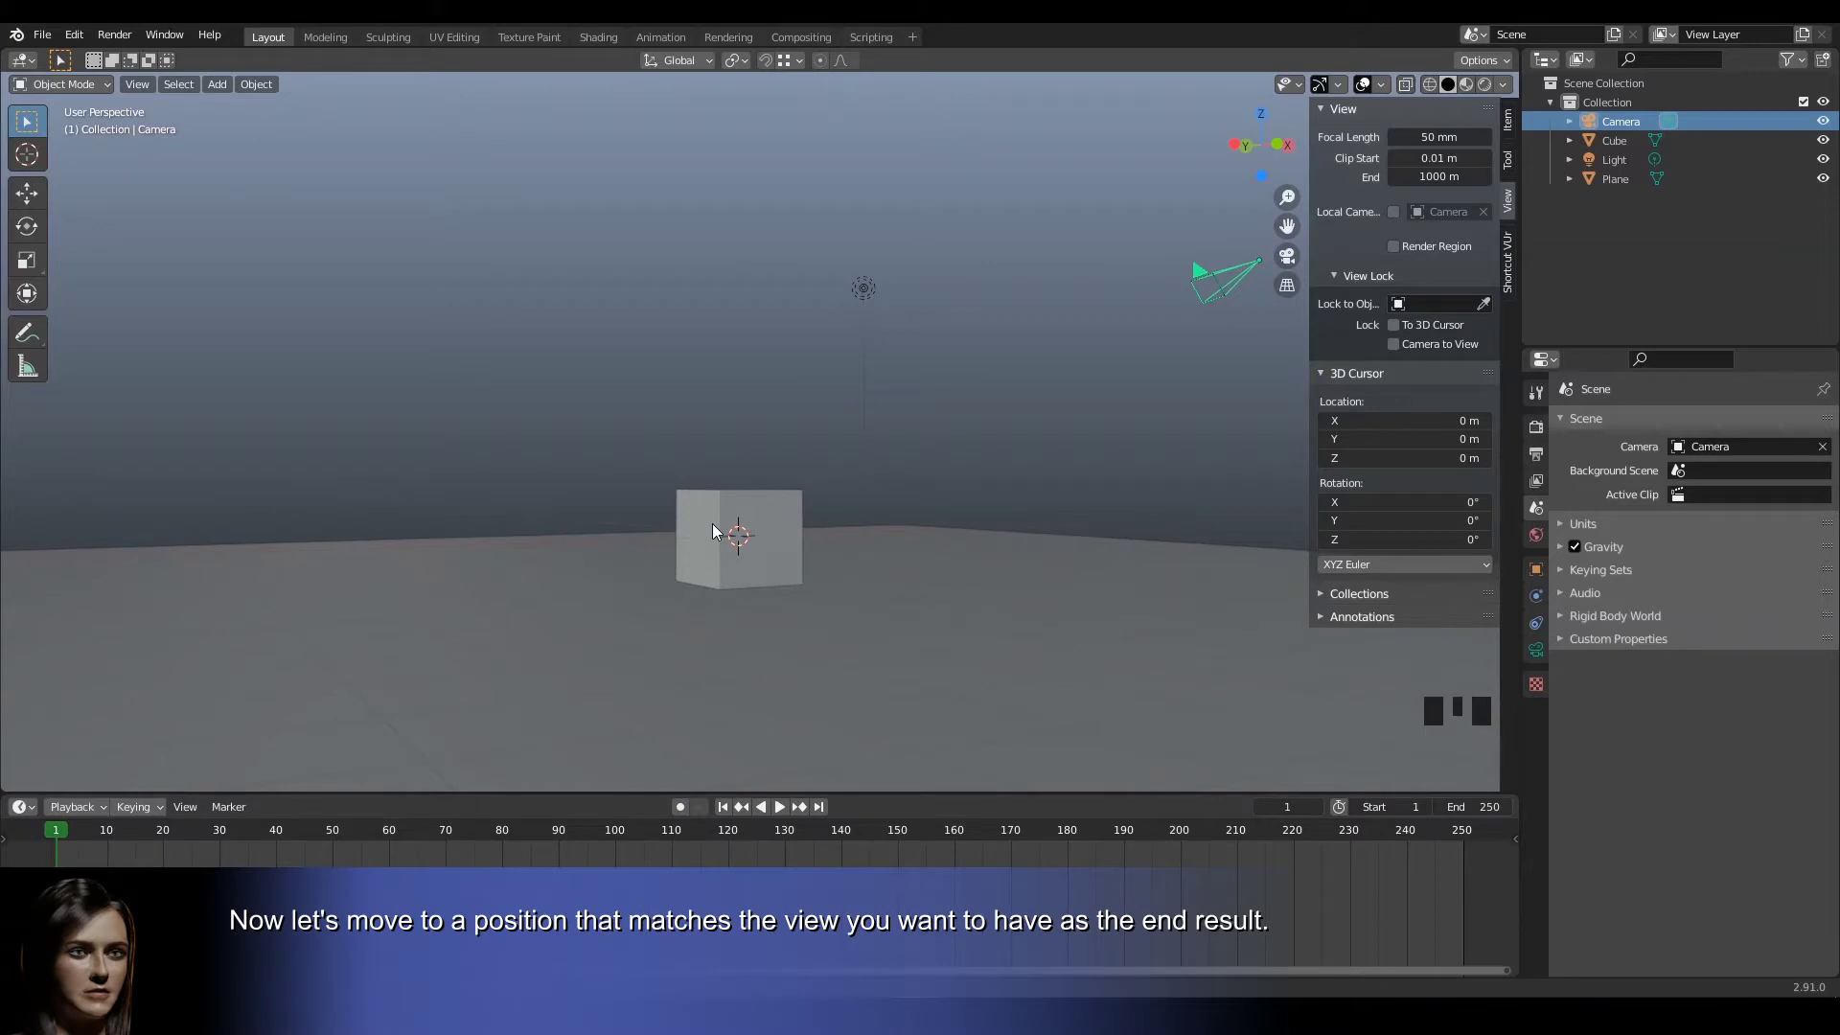
{"action": "key", "text": "ctrl+alt+KP_0"}
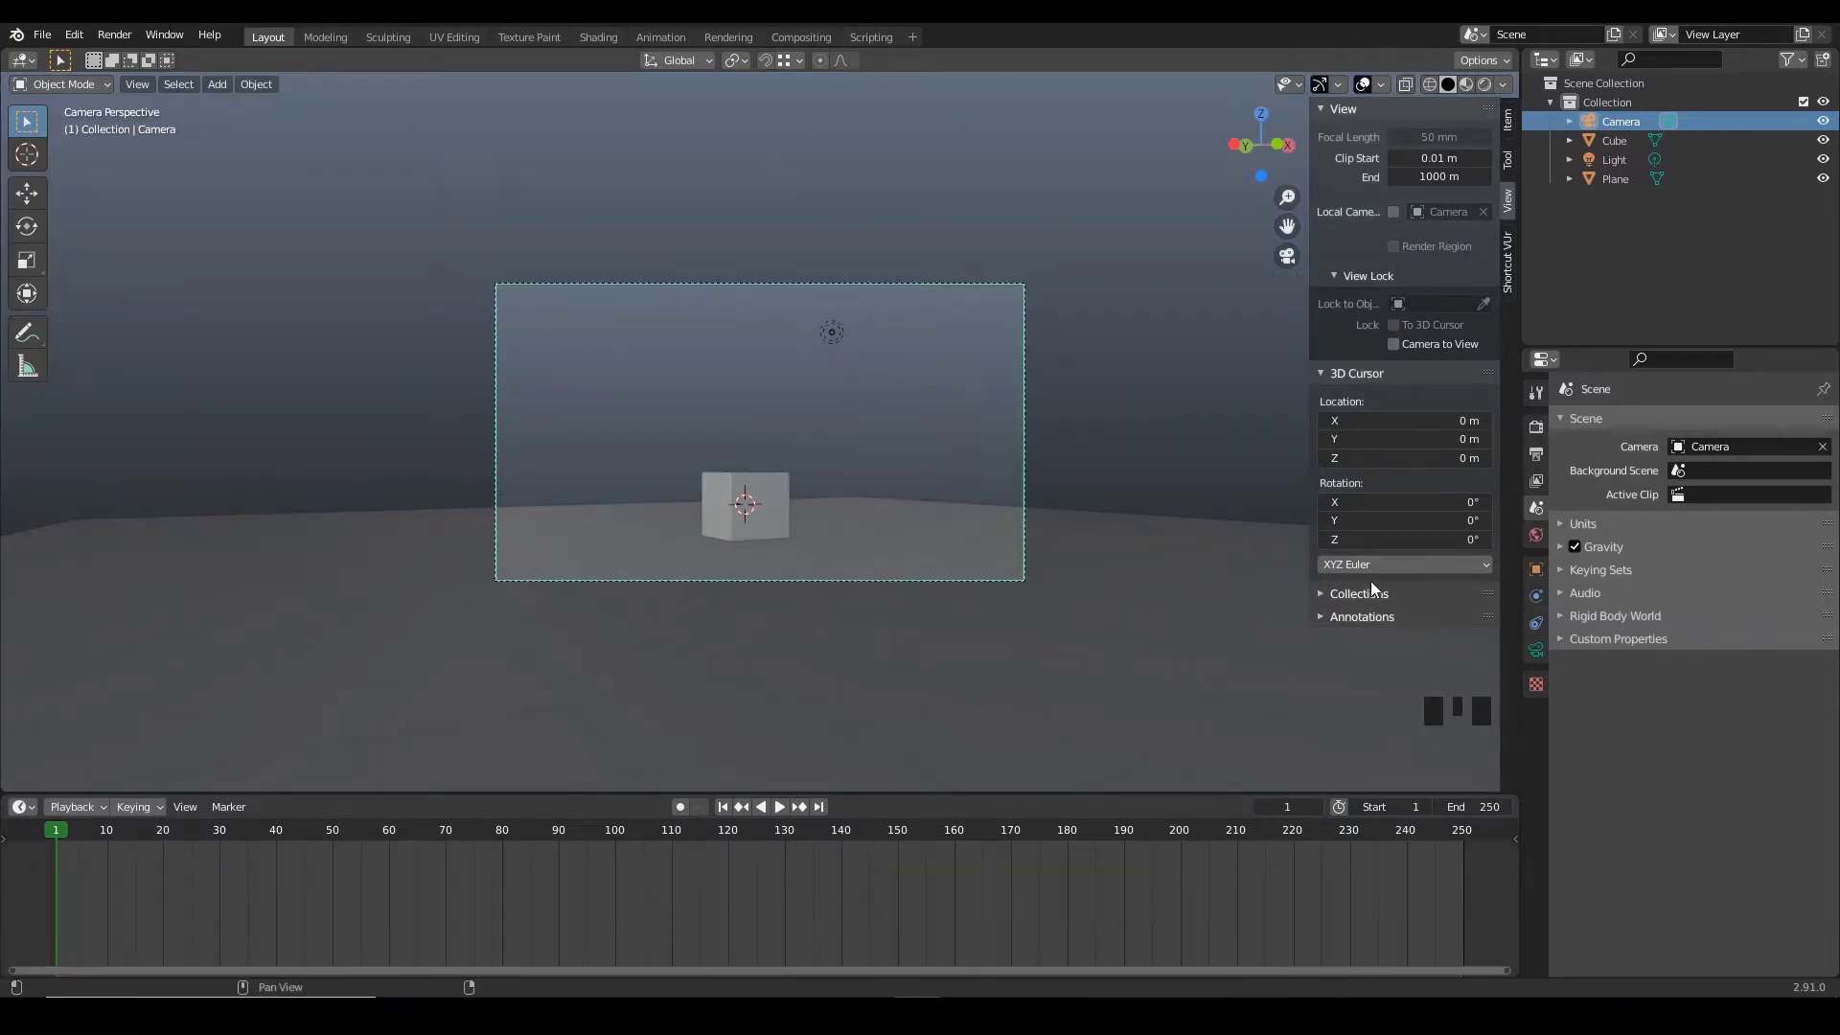
- Enable background images for the camera and load Hello.PNG from the Texture folder
{"action": "left_click", "coordinate": [1538, 651]}
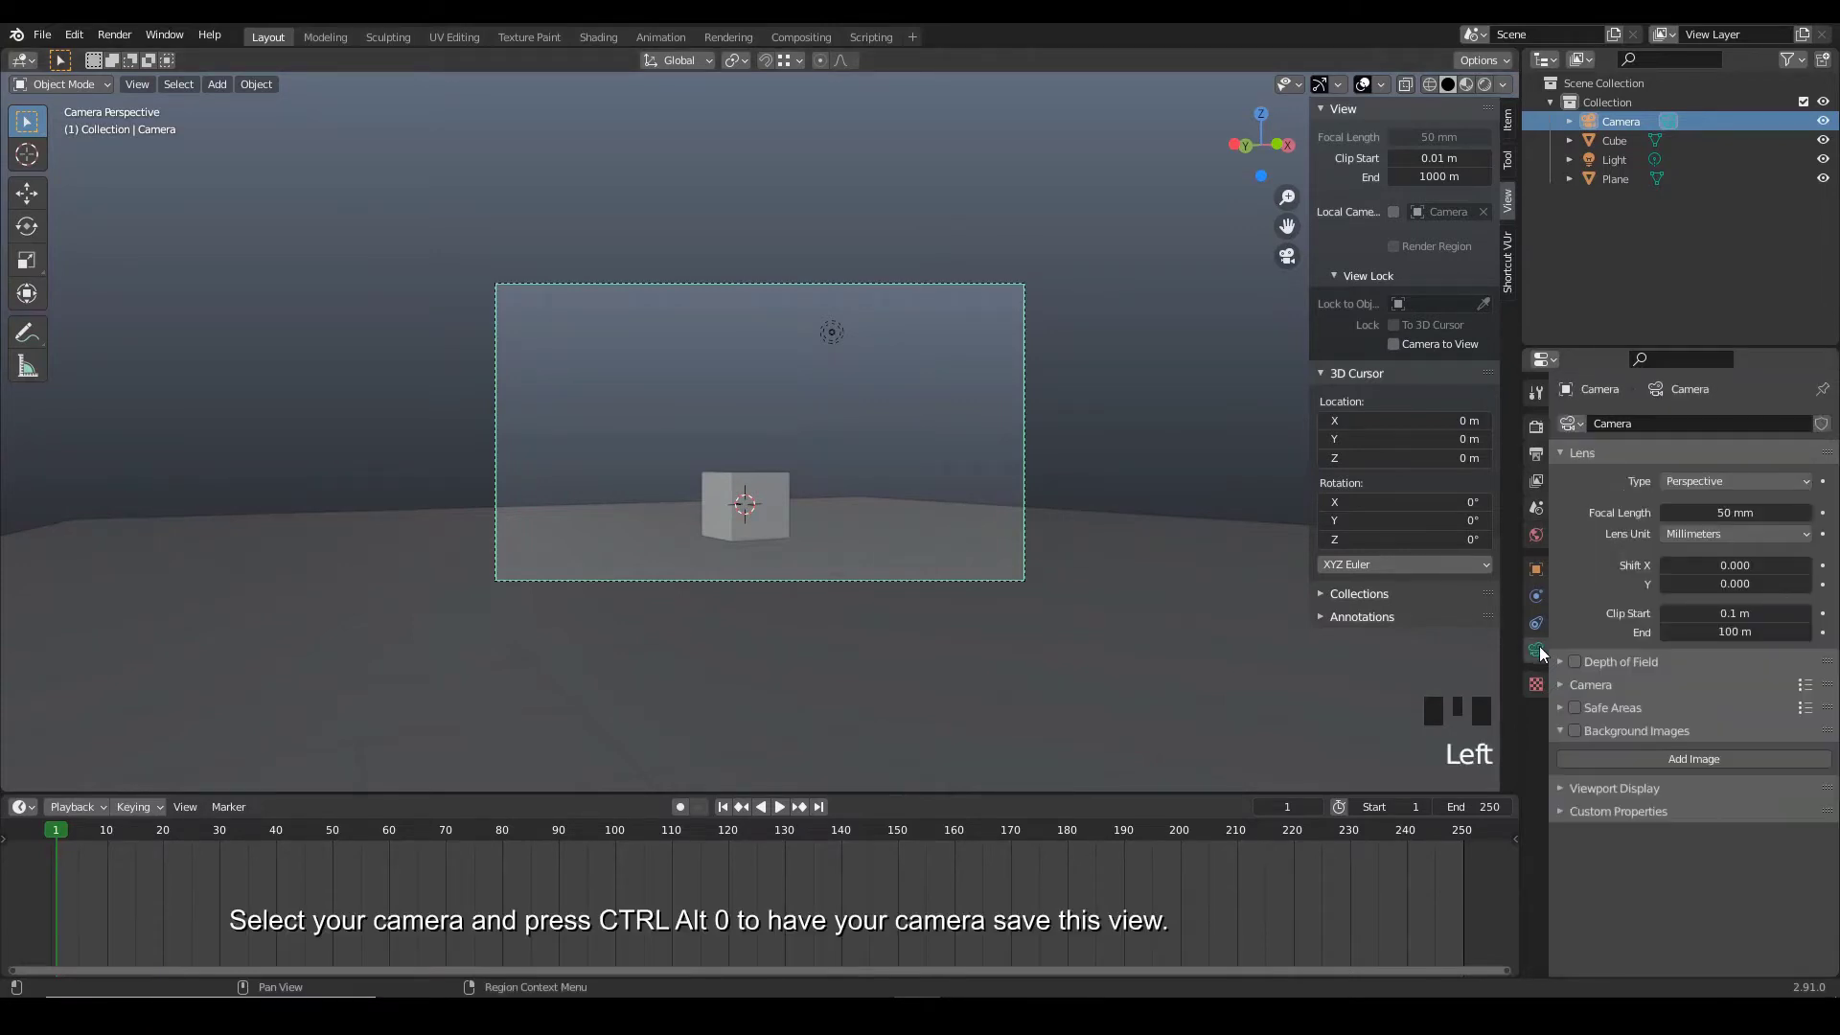
{"action": "left_click", "coordinate": [1576, 731]}
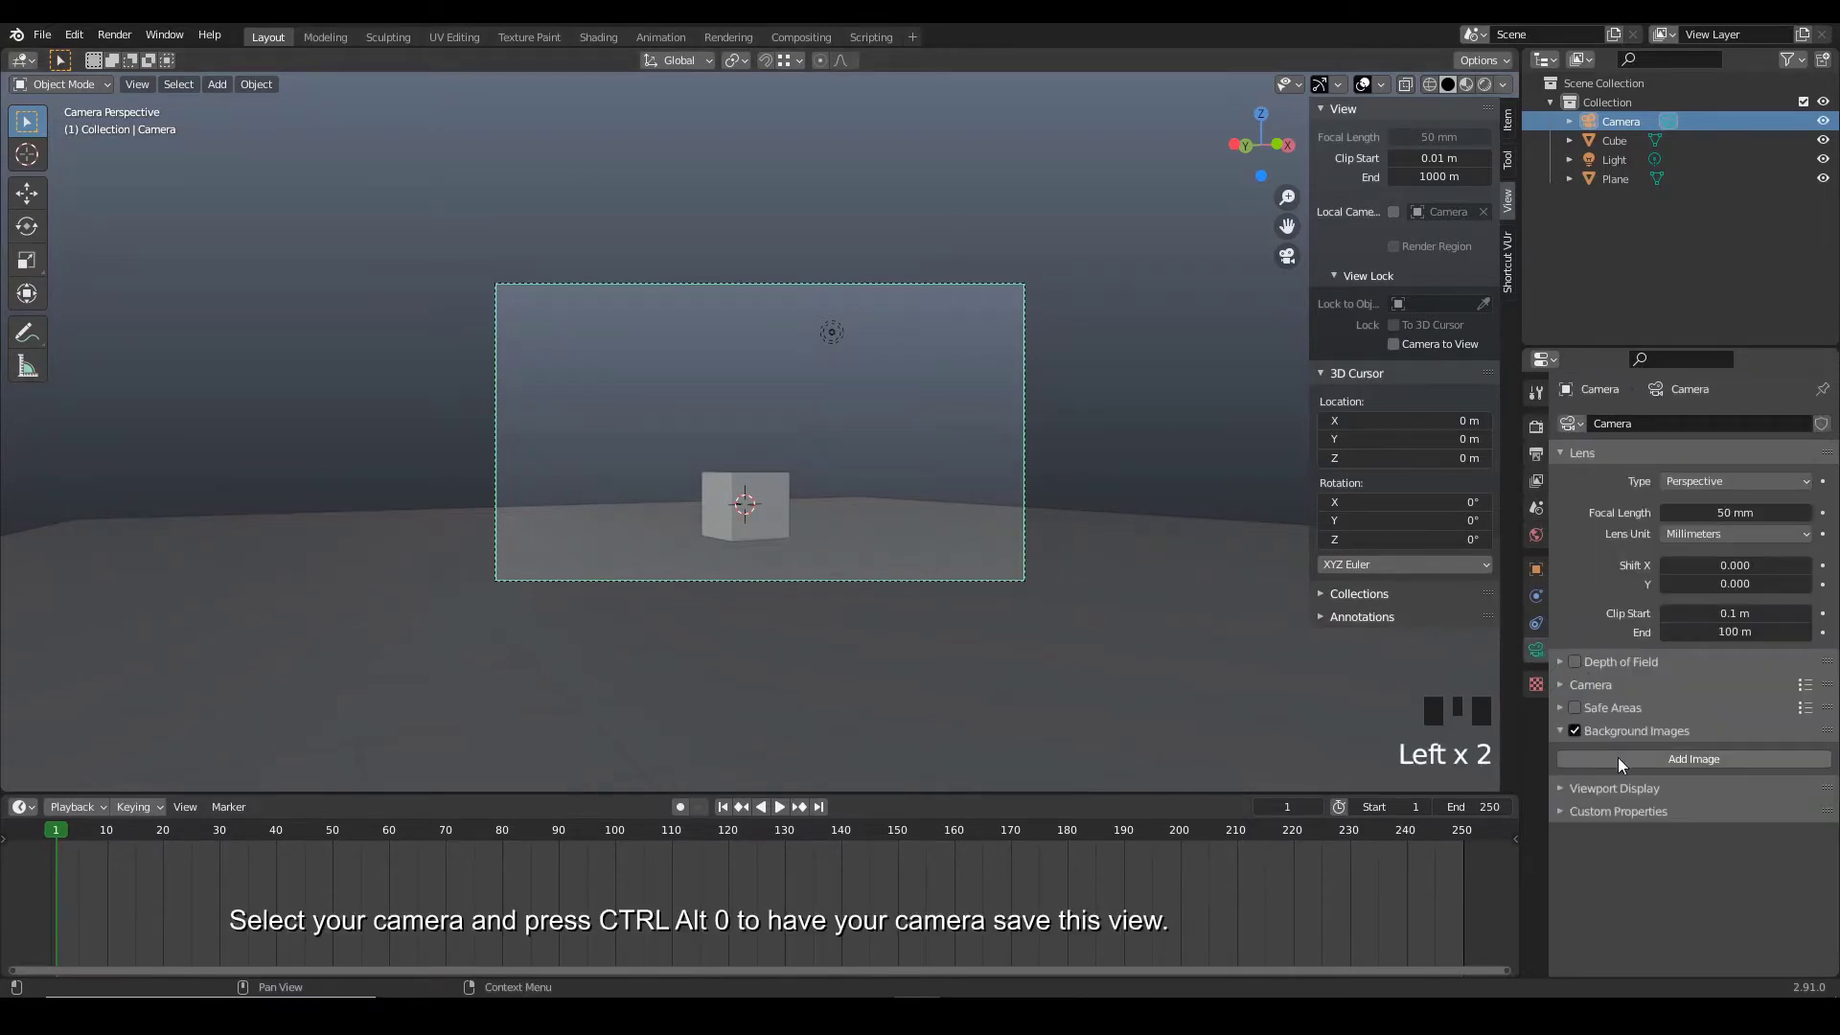
{"action": "left_click", "coordinate": [1617, 757]}
{"action": "left_click", "coordinate": [1575, 842]}
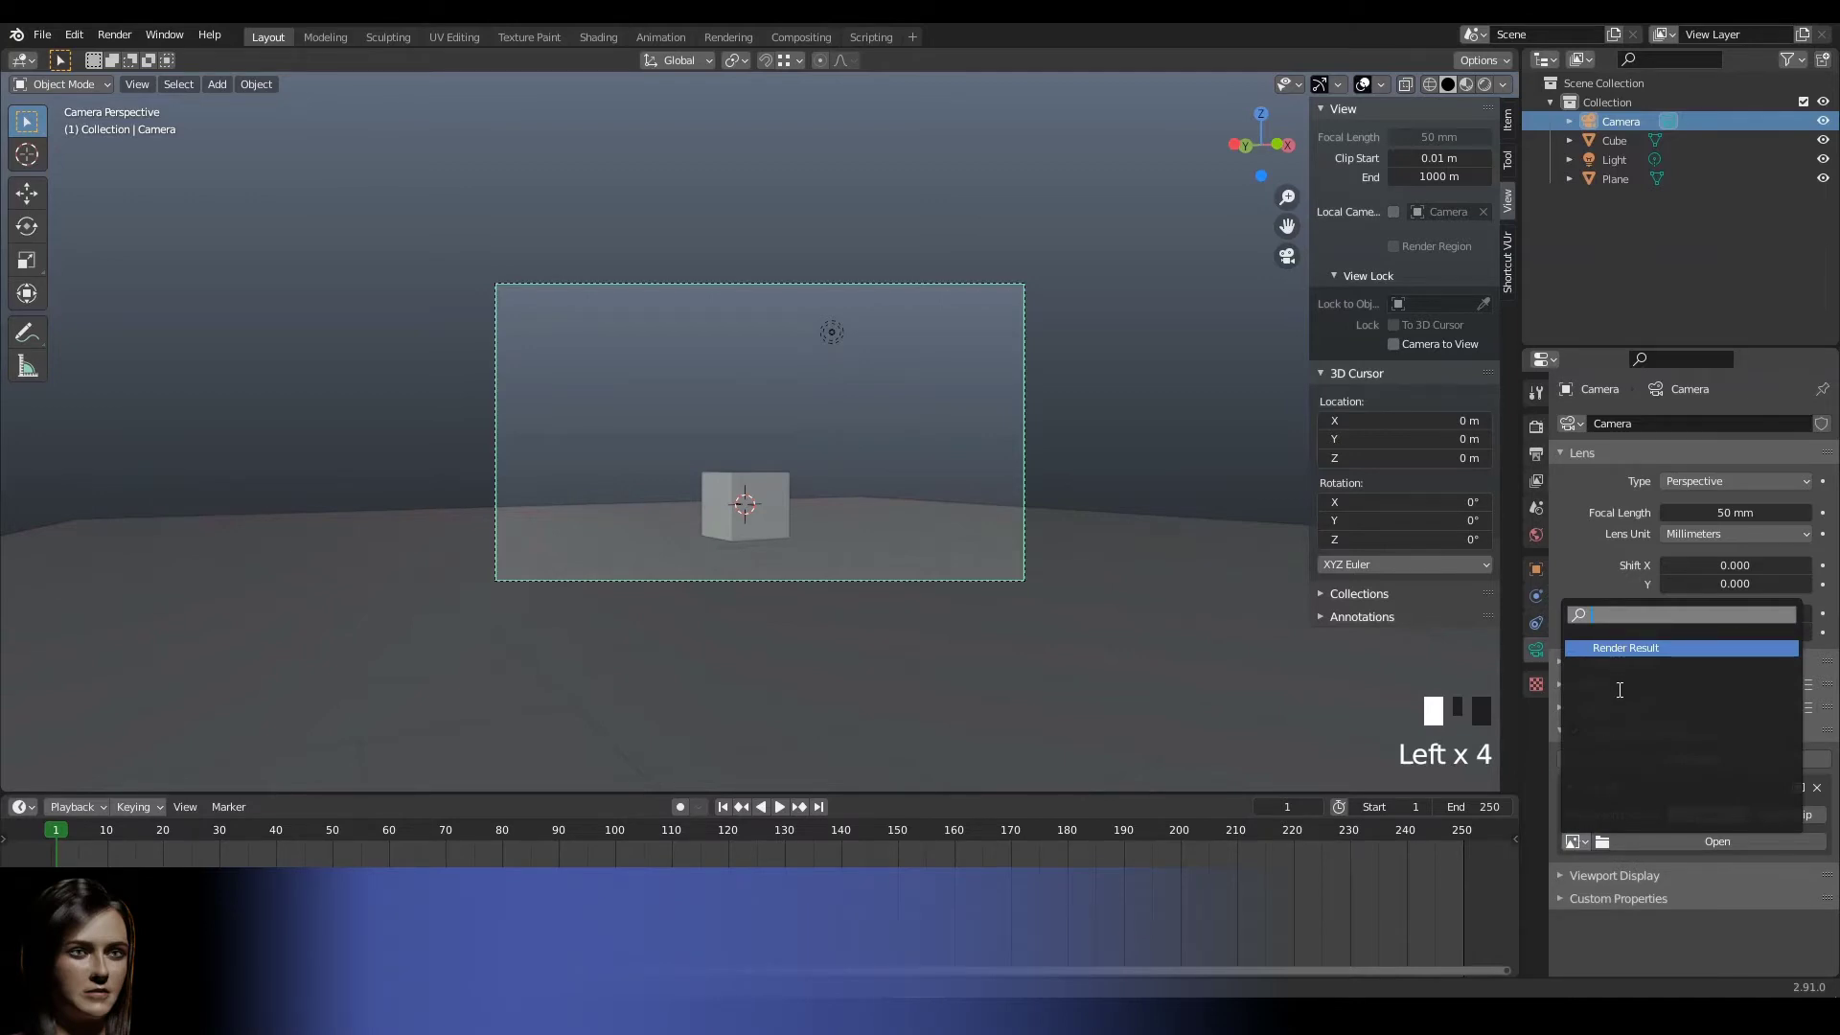
{"action": "left_click", "coordinate": [1634, 840]}
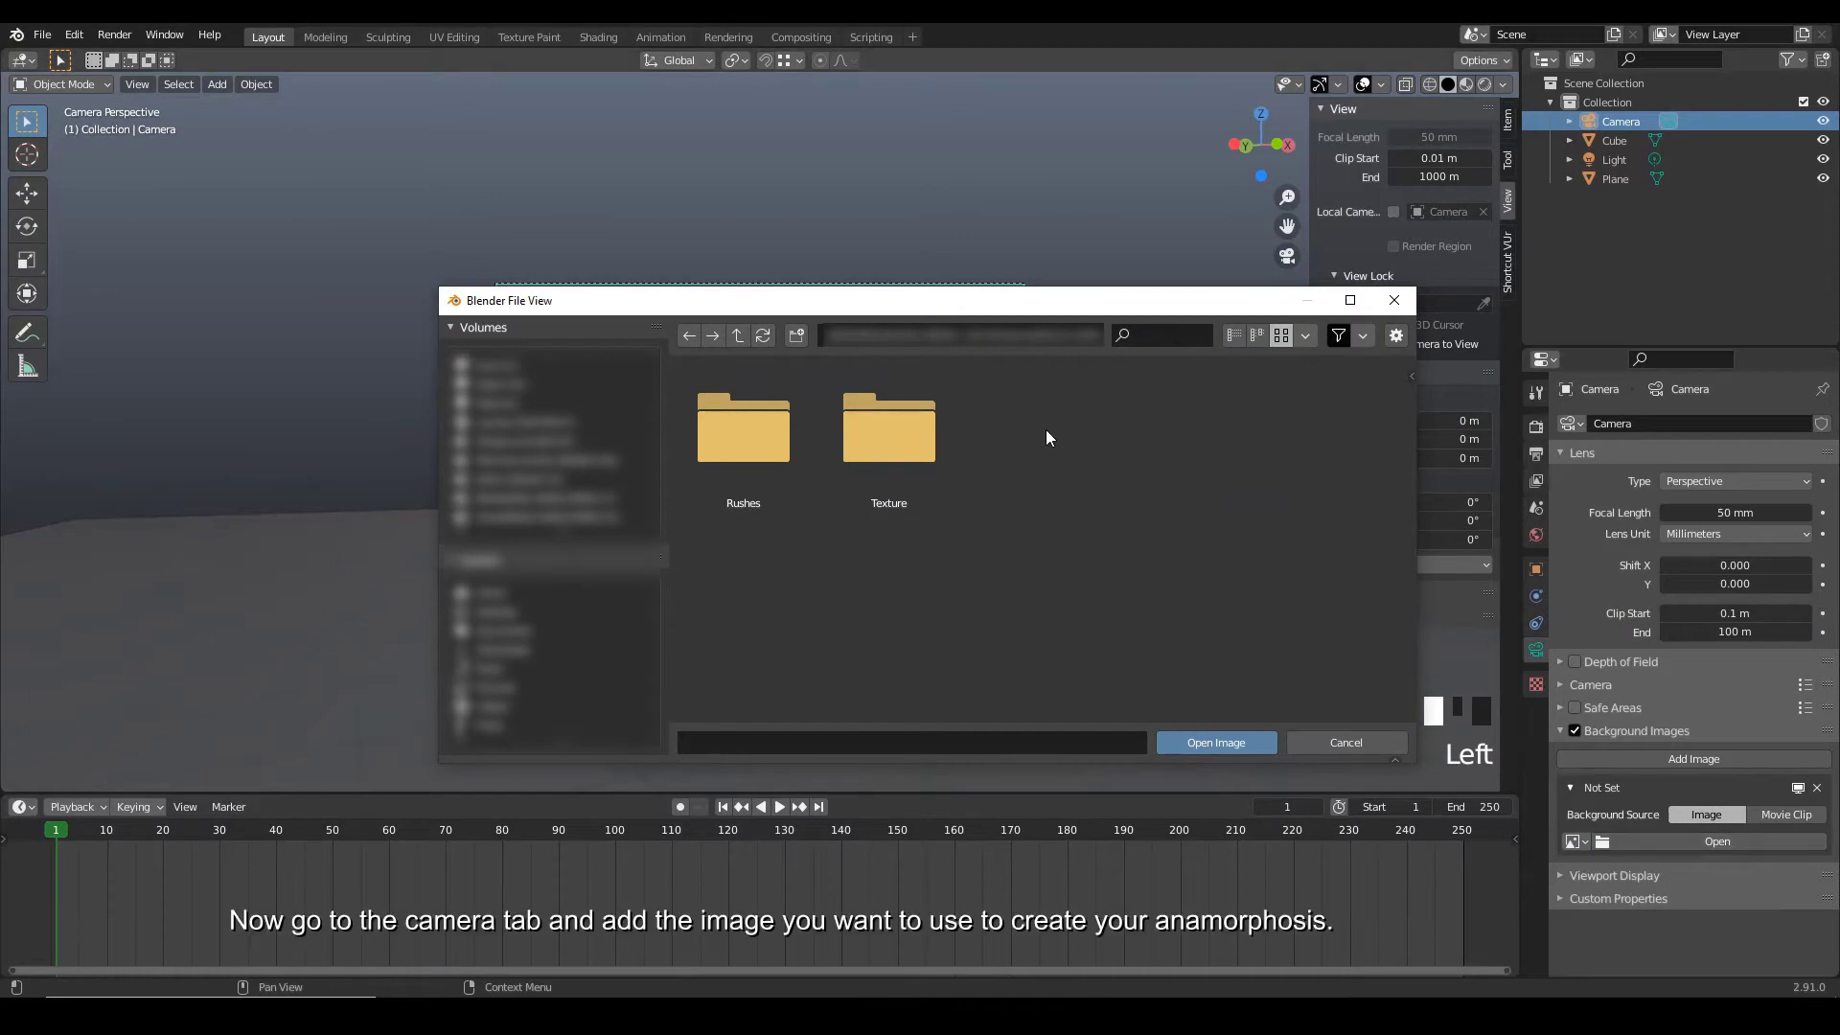
{"action": "double_click", "coordinate": [924, 420]}
{"action": "double_click", "coordinate": [798, 416]}
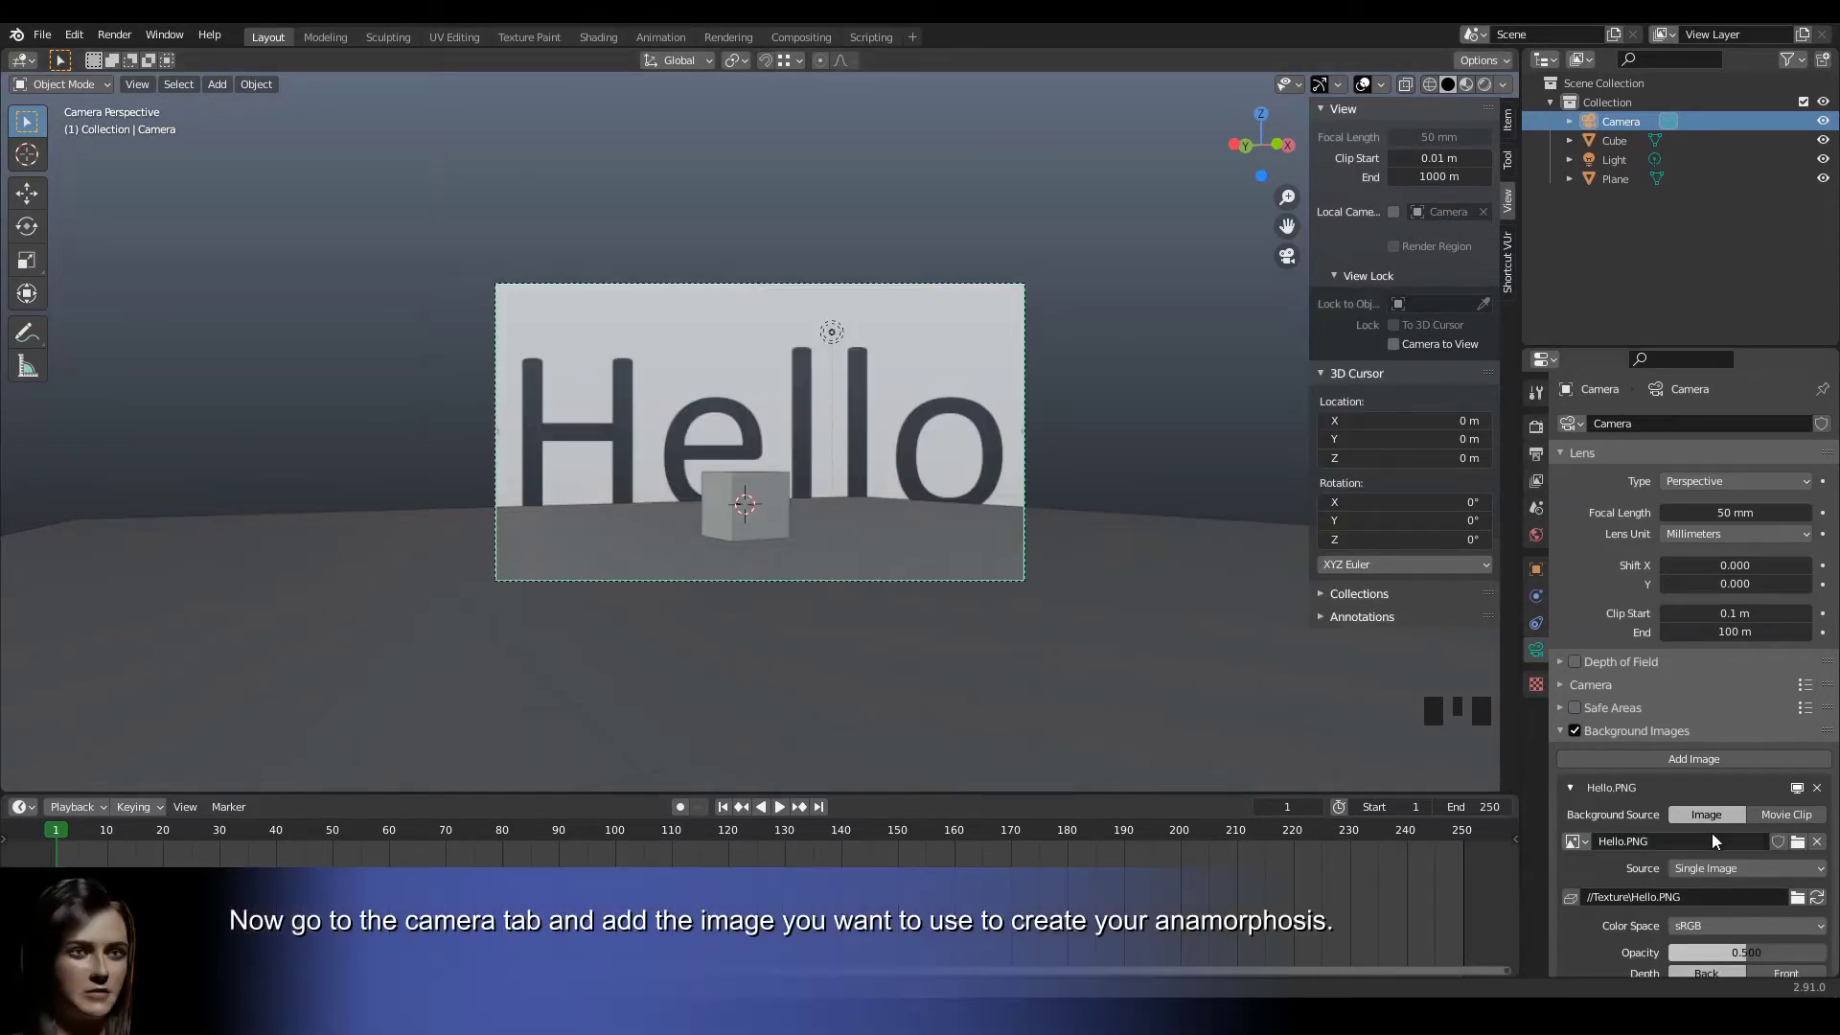
- Lower the Hello.PNG background opacity to about 0.153 and set its depth to Front
{"action": "scroll", "coordinate": [1675, 870], "scroll_direction": "down", "scroll_amount": 2}
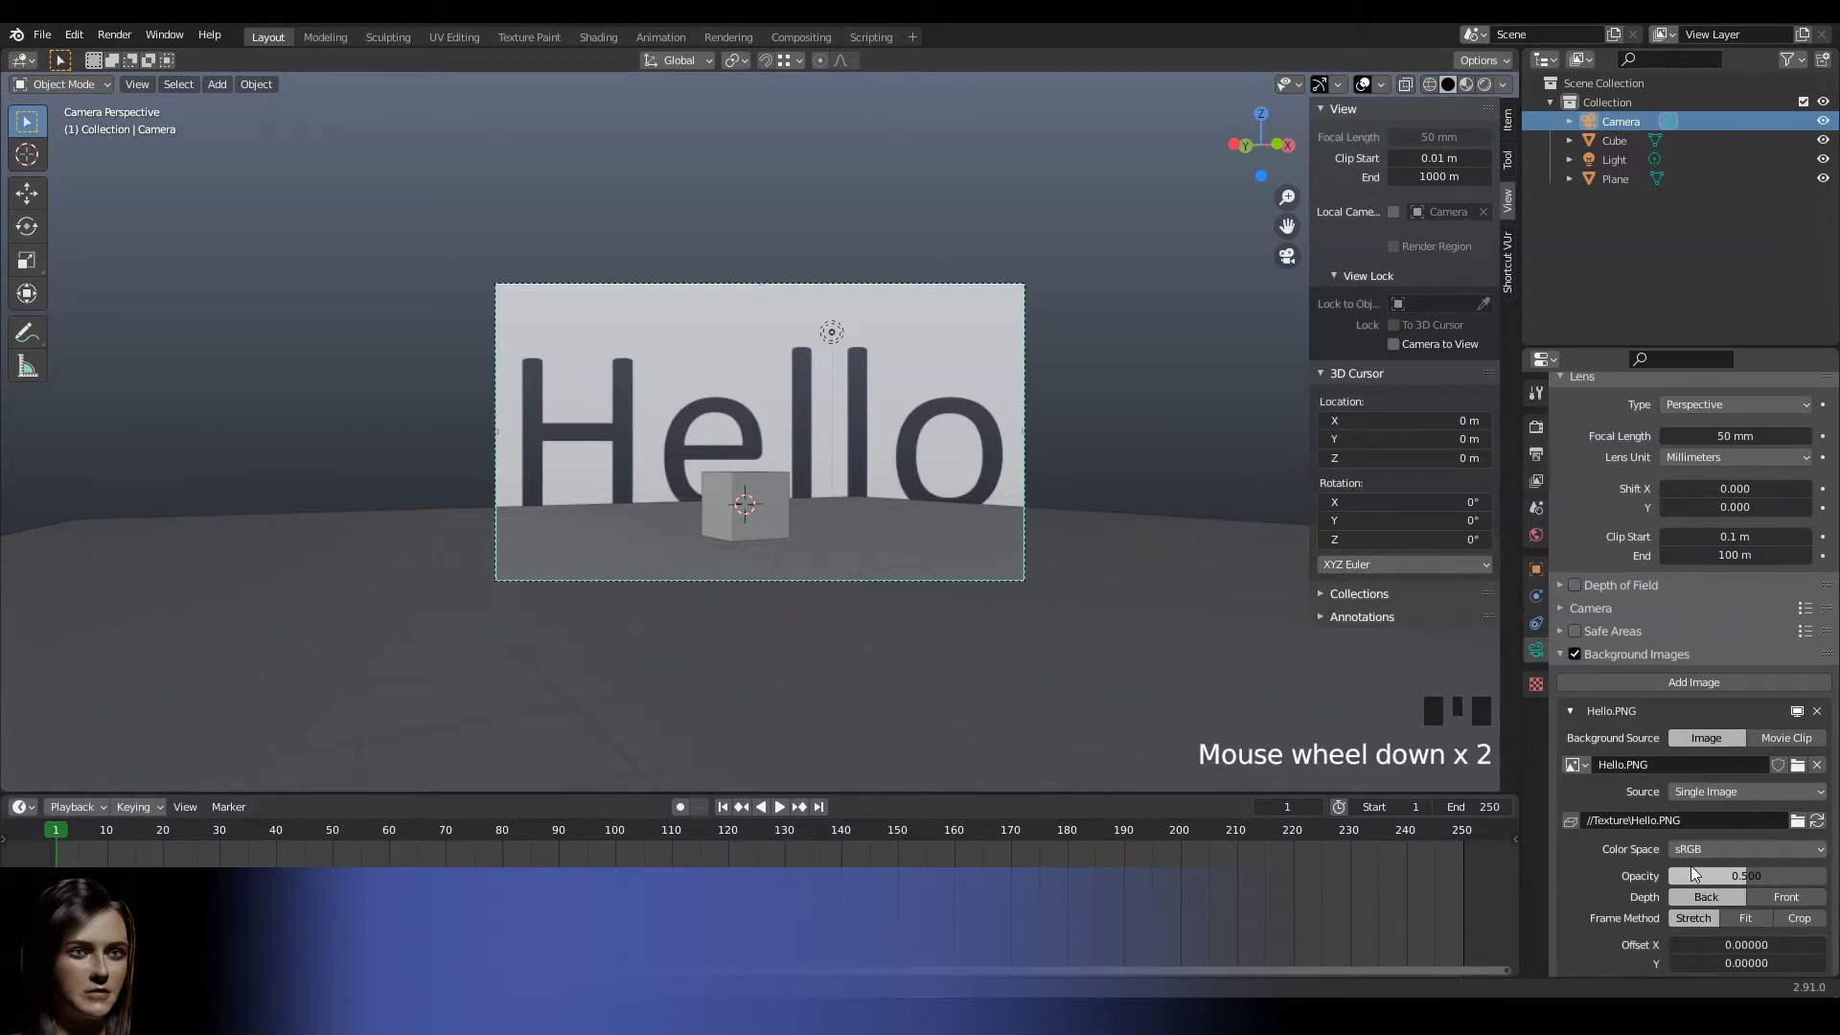
{"action": "left_click_drag", "start_coordinate": [1737, 872], "coordinate": [1683, 872]}
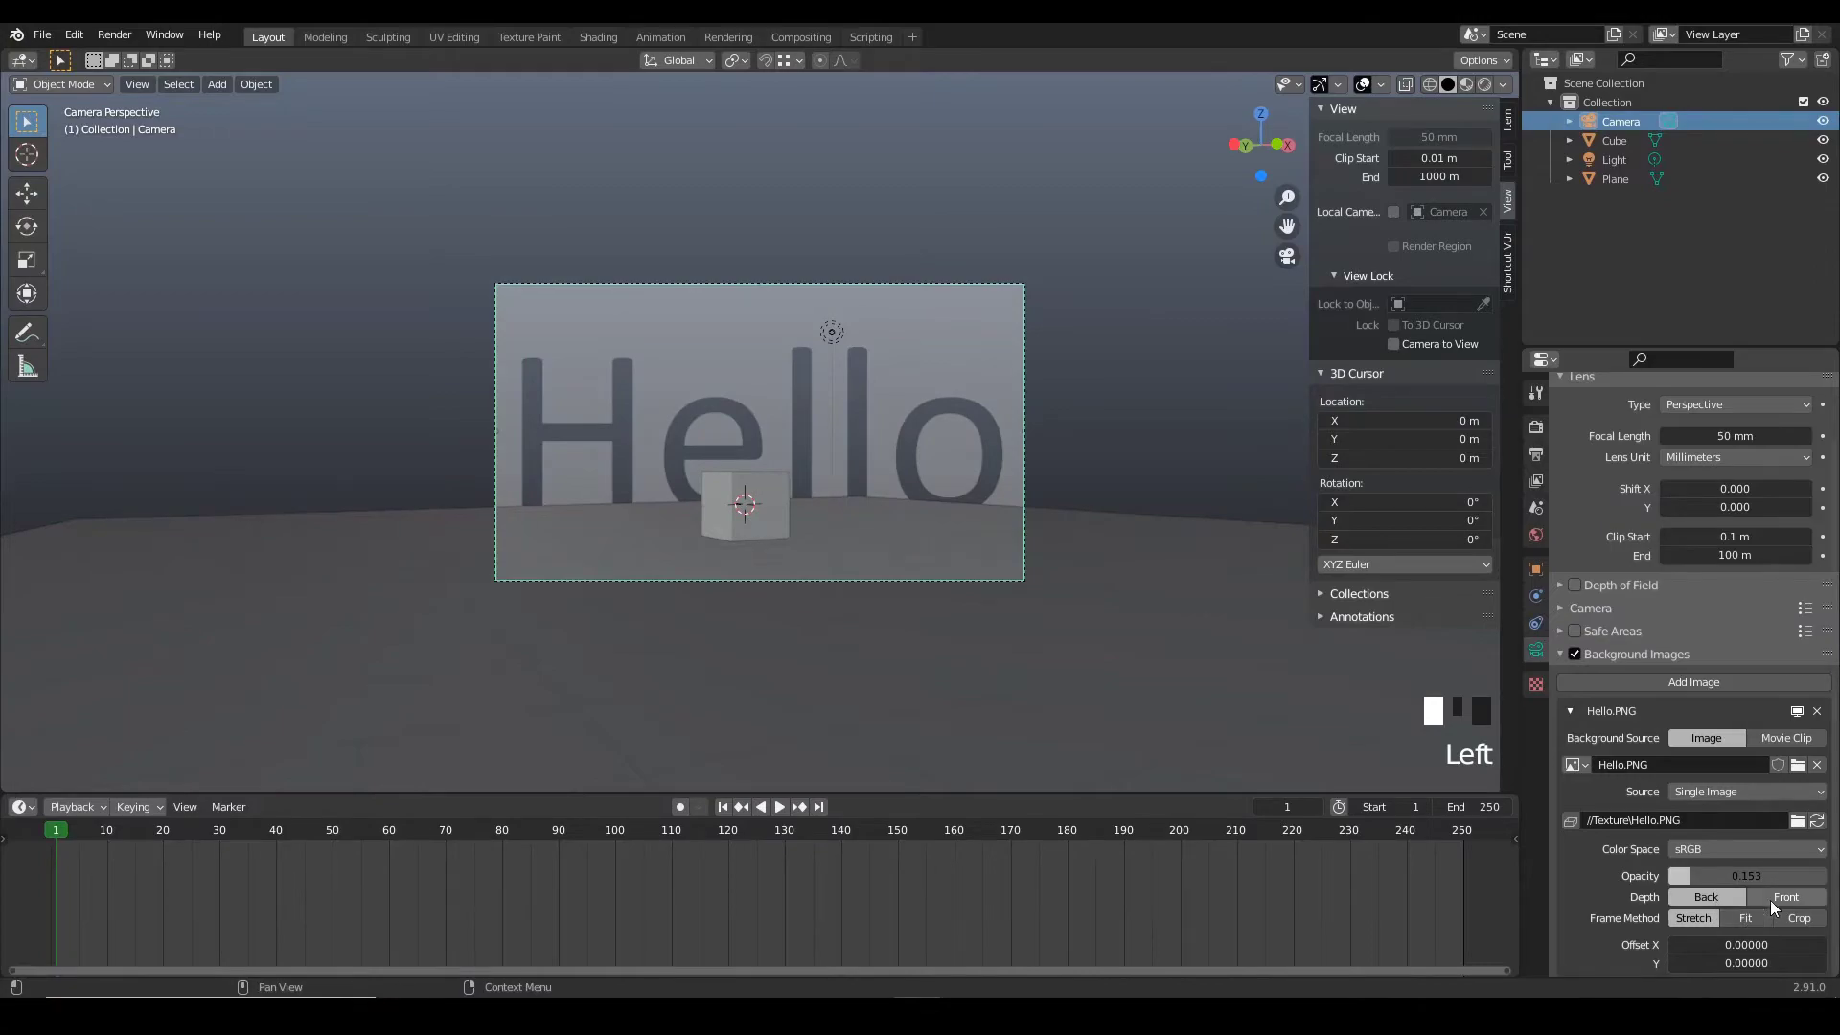
{"action": "left_click", "coordinate": [1773, 898]}
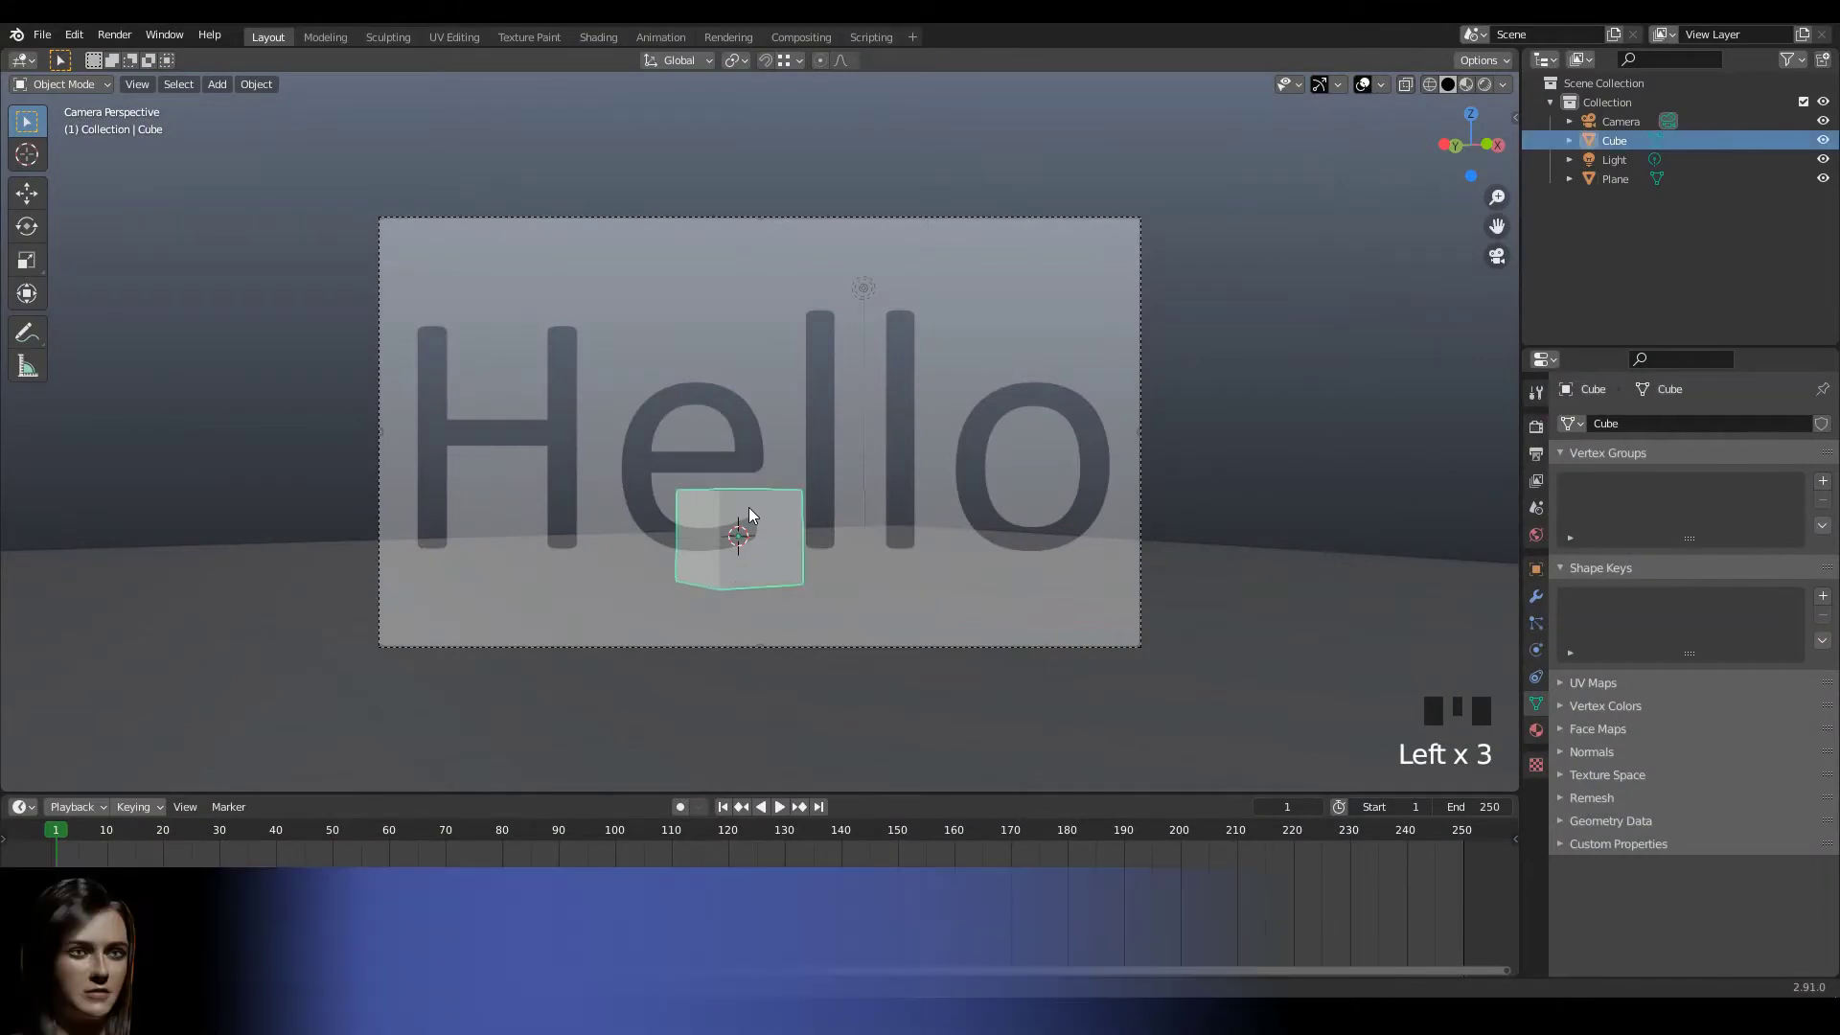
- Duplicate the cube's geometry twice along the X axis in Edit Mode, placing the copies behind the "llo" letters
{"action": "key", "text": "Tab"}
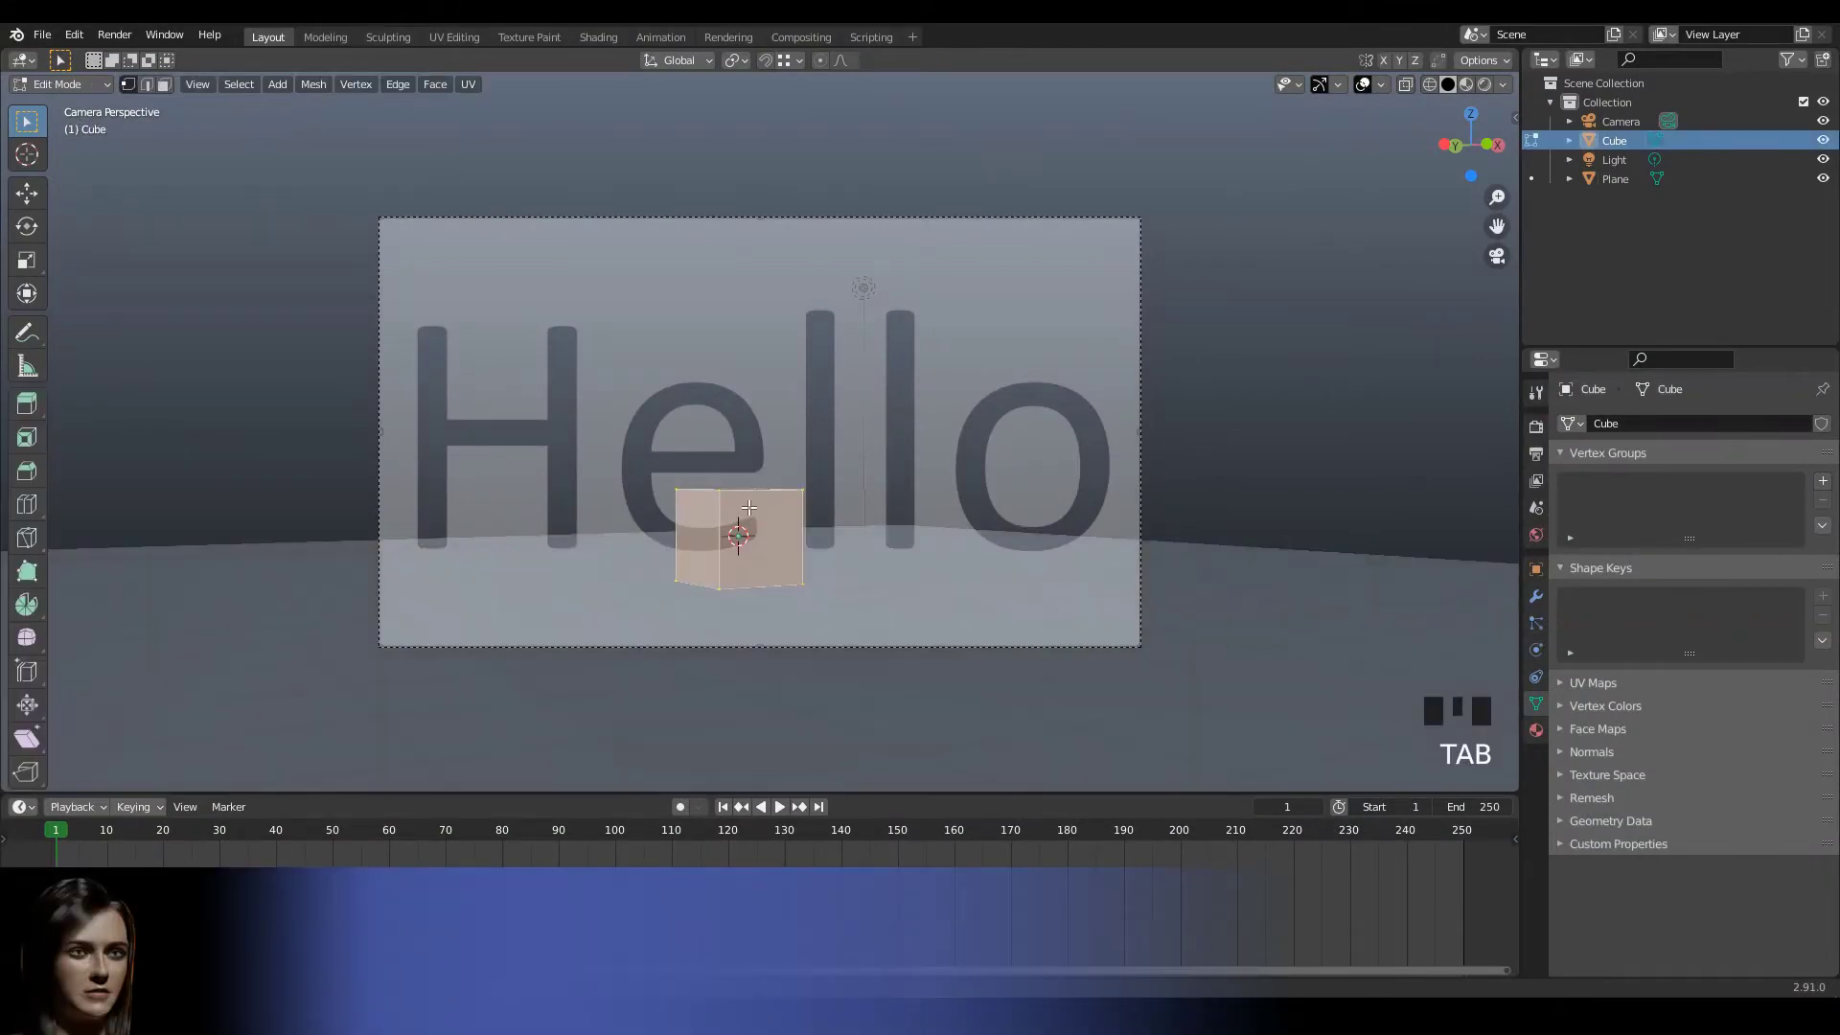
{"action": "key", "text": "shift+d"}
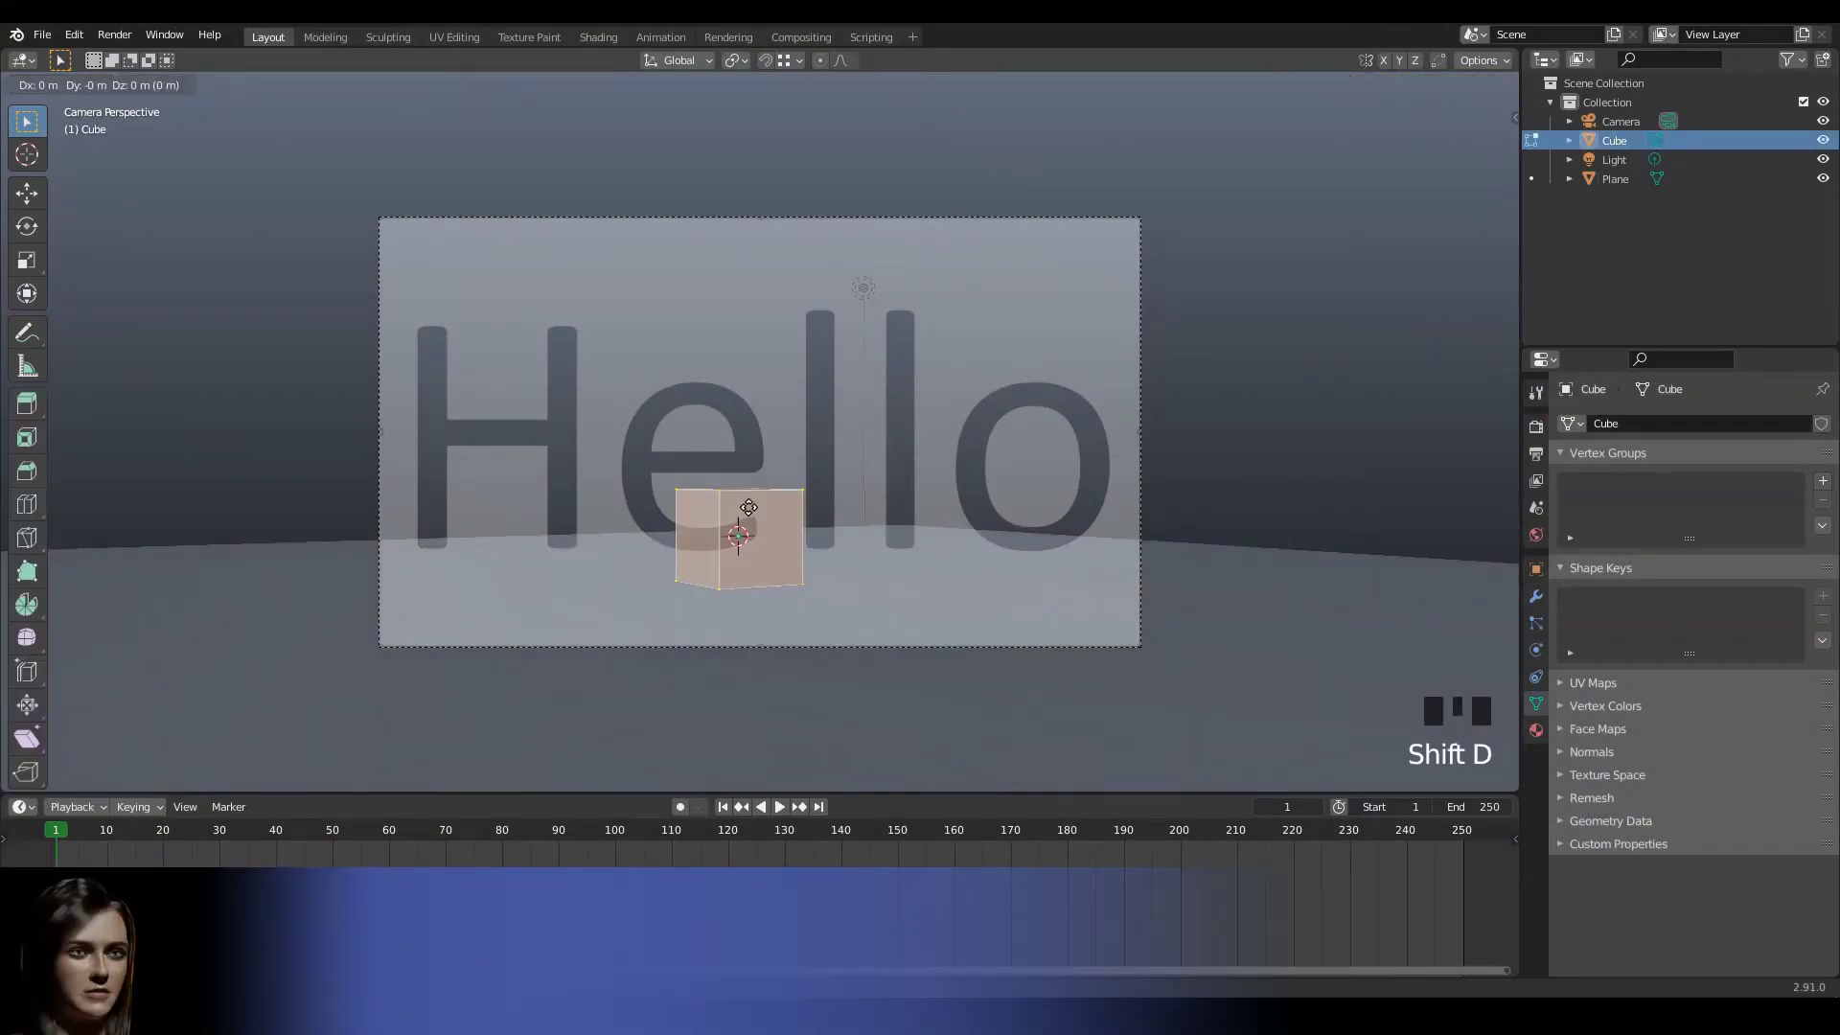
{"action": "key", "text": "x"}
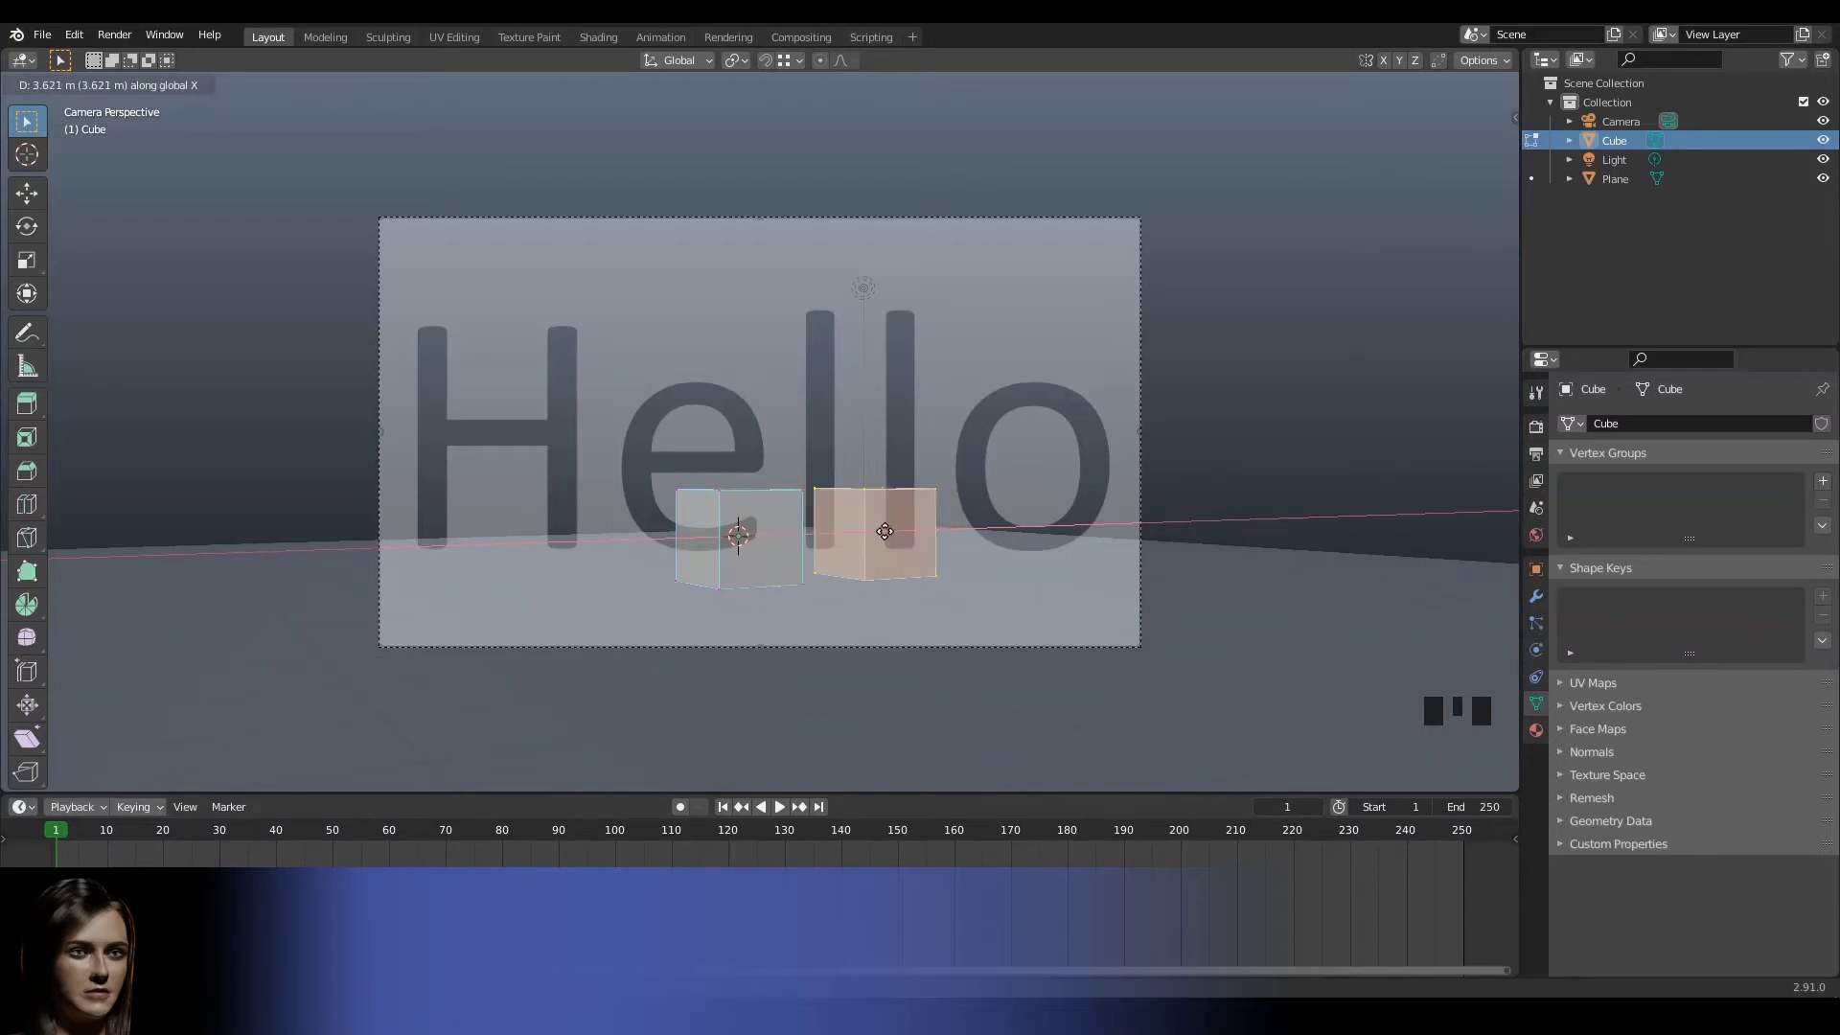
{"action": "left_click", "coordinate": [963, 526]}
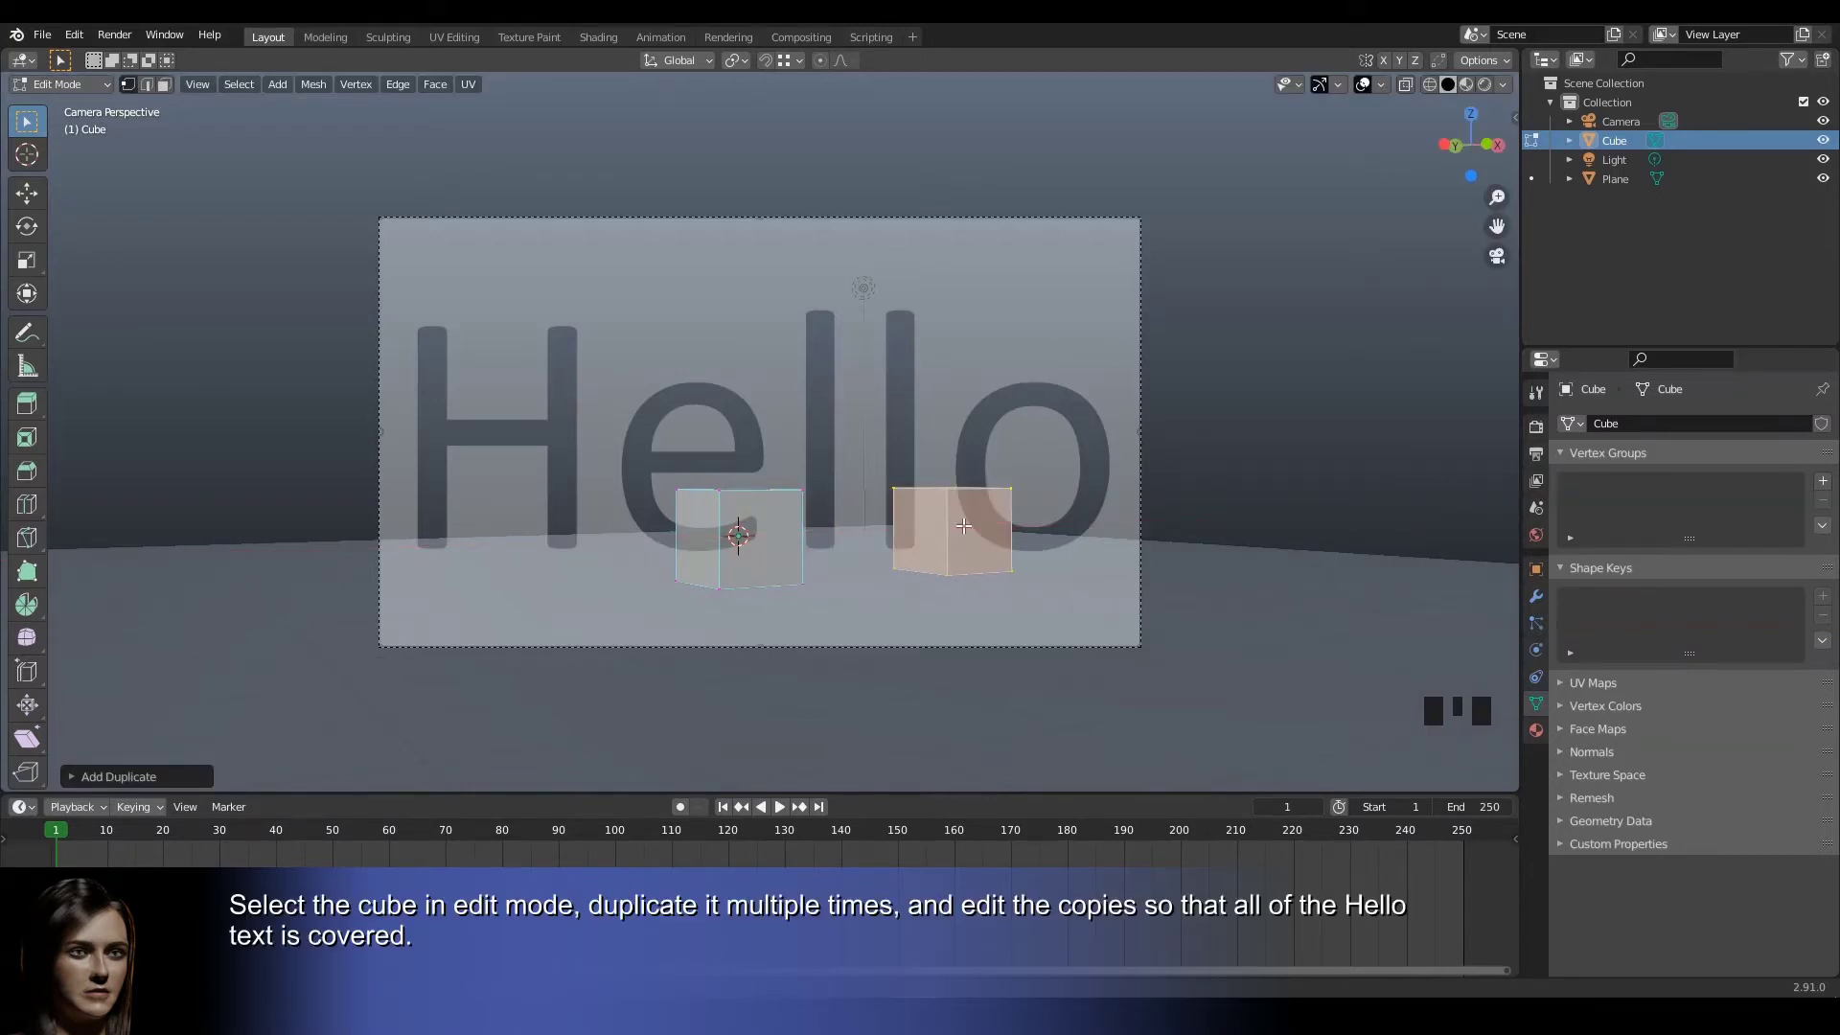
{"action": "key", "text": "shift+d"}
{"action": "key", "text": "x"}
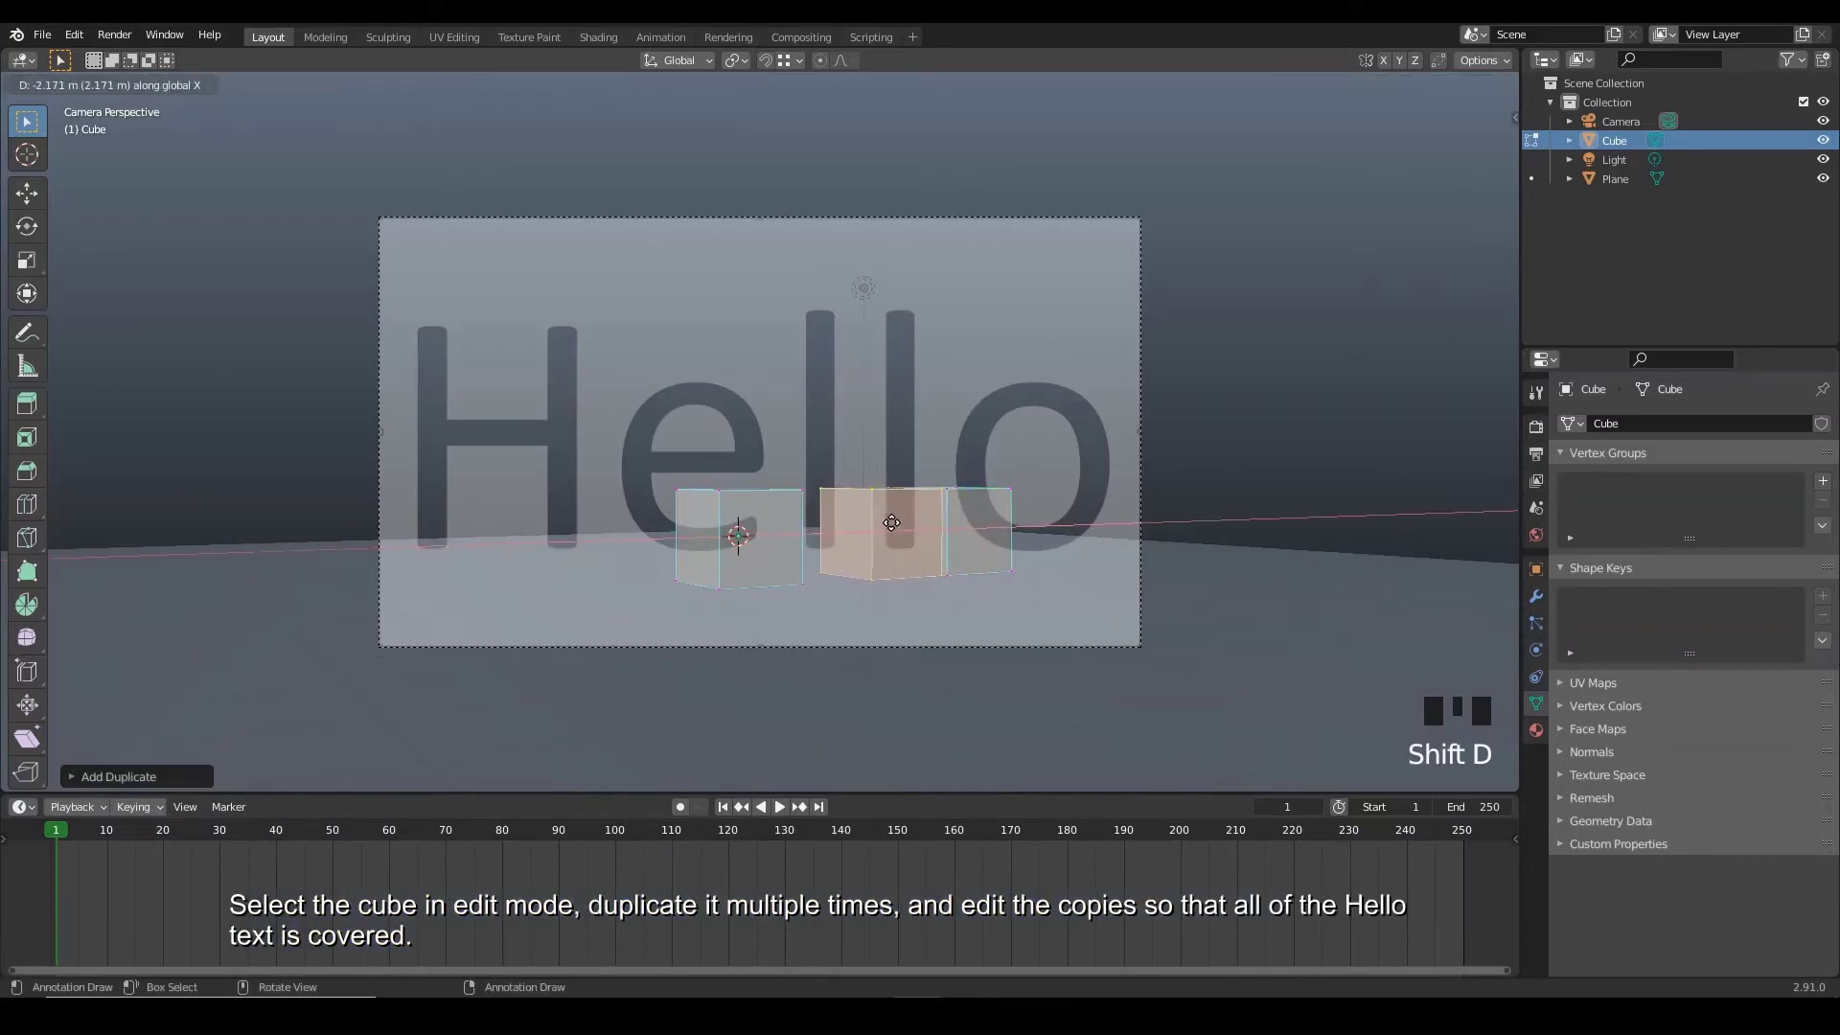
{"action": "left_click", "coordinate": [877, 523]}
{"action": "key", "text": "g"}
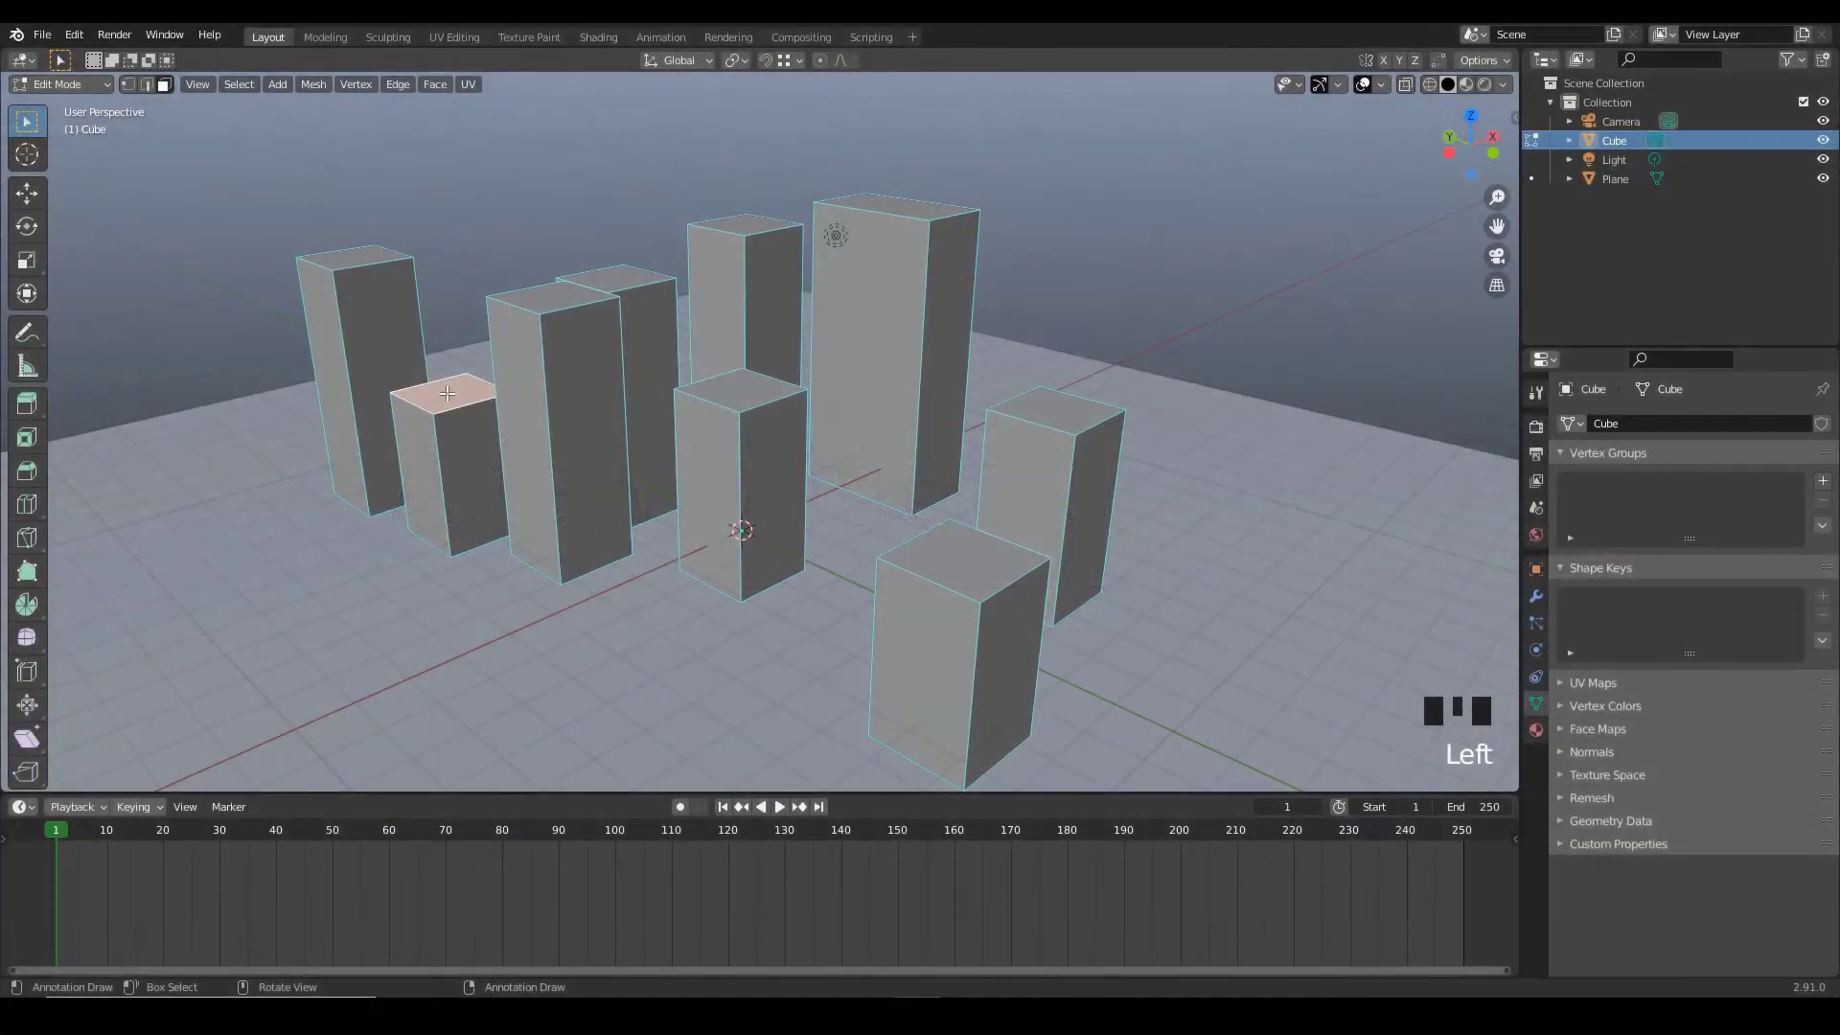
- Raise the top face of the short column behind the H along Z by about 0.94 m and check it in camera view
{"action": "key", "text": "g"}
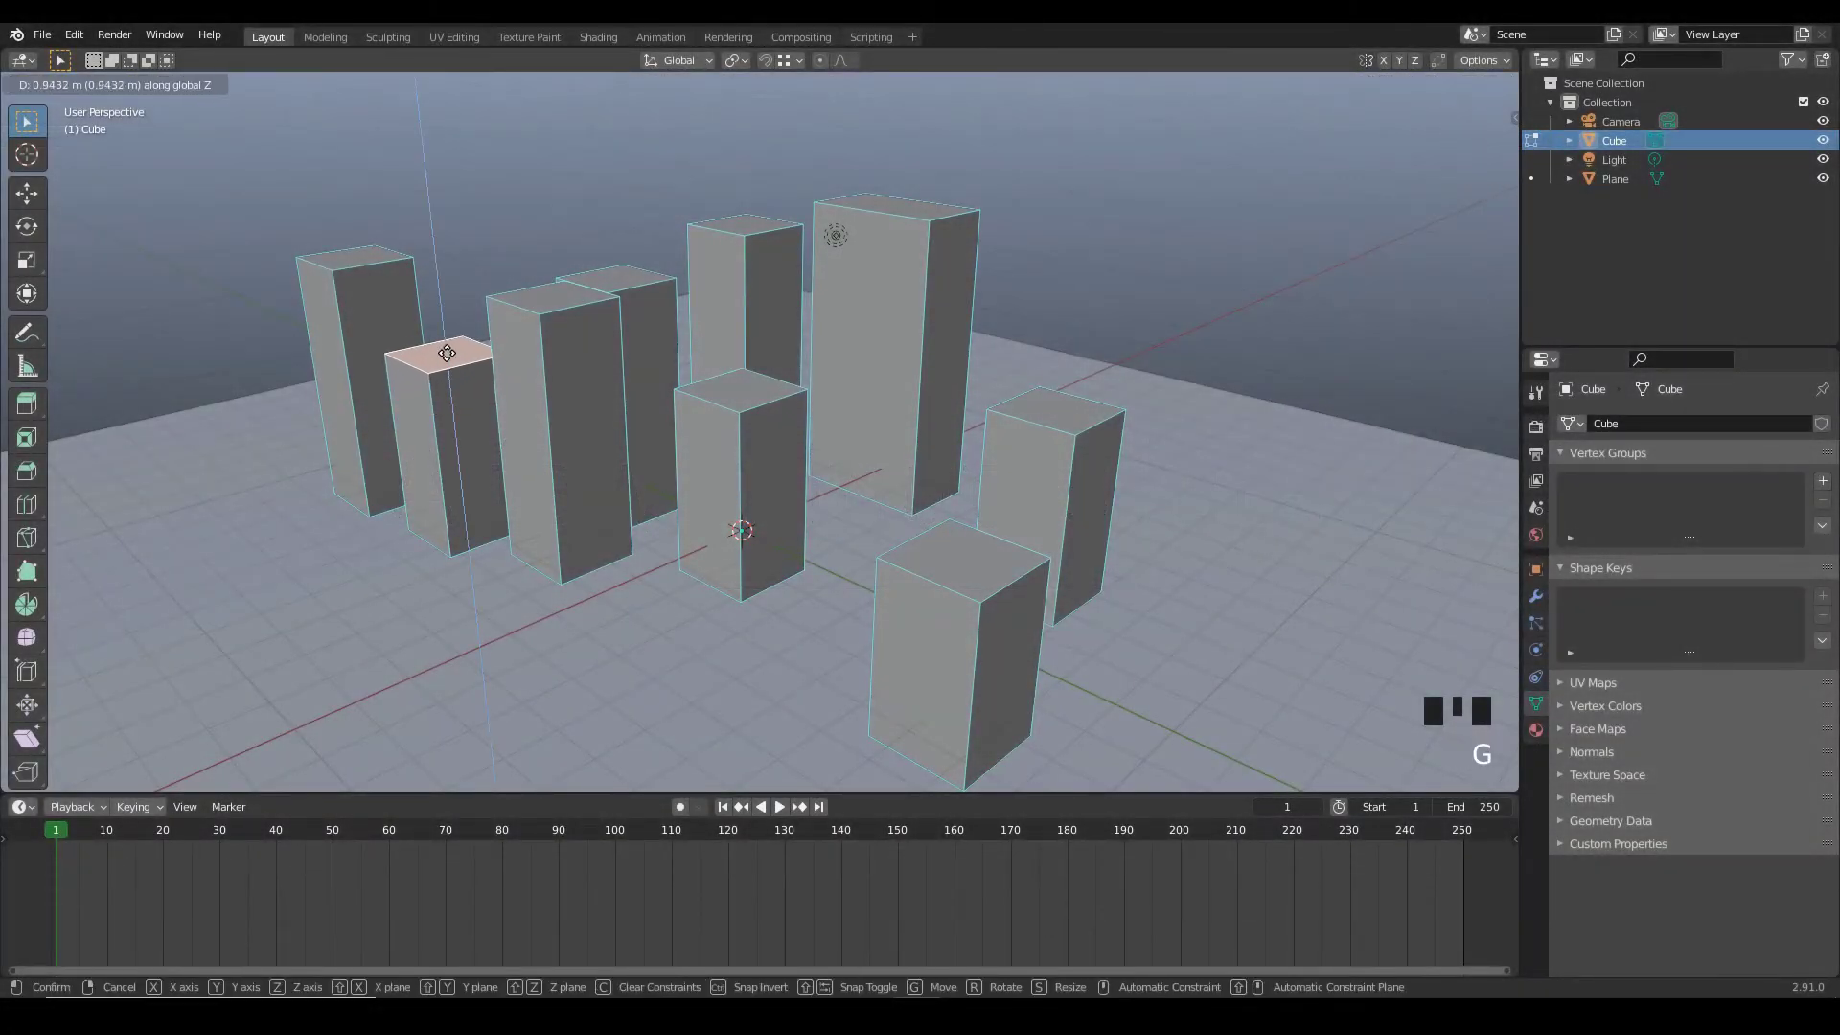
{"action": "left_click", "coordinate": [447, 350]}
{"action": "key", "text": "KP_0"}
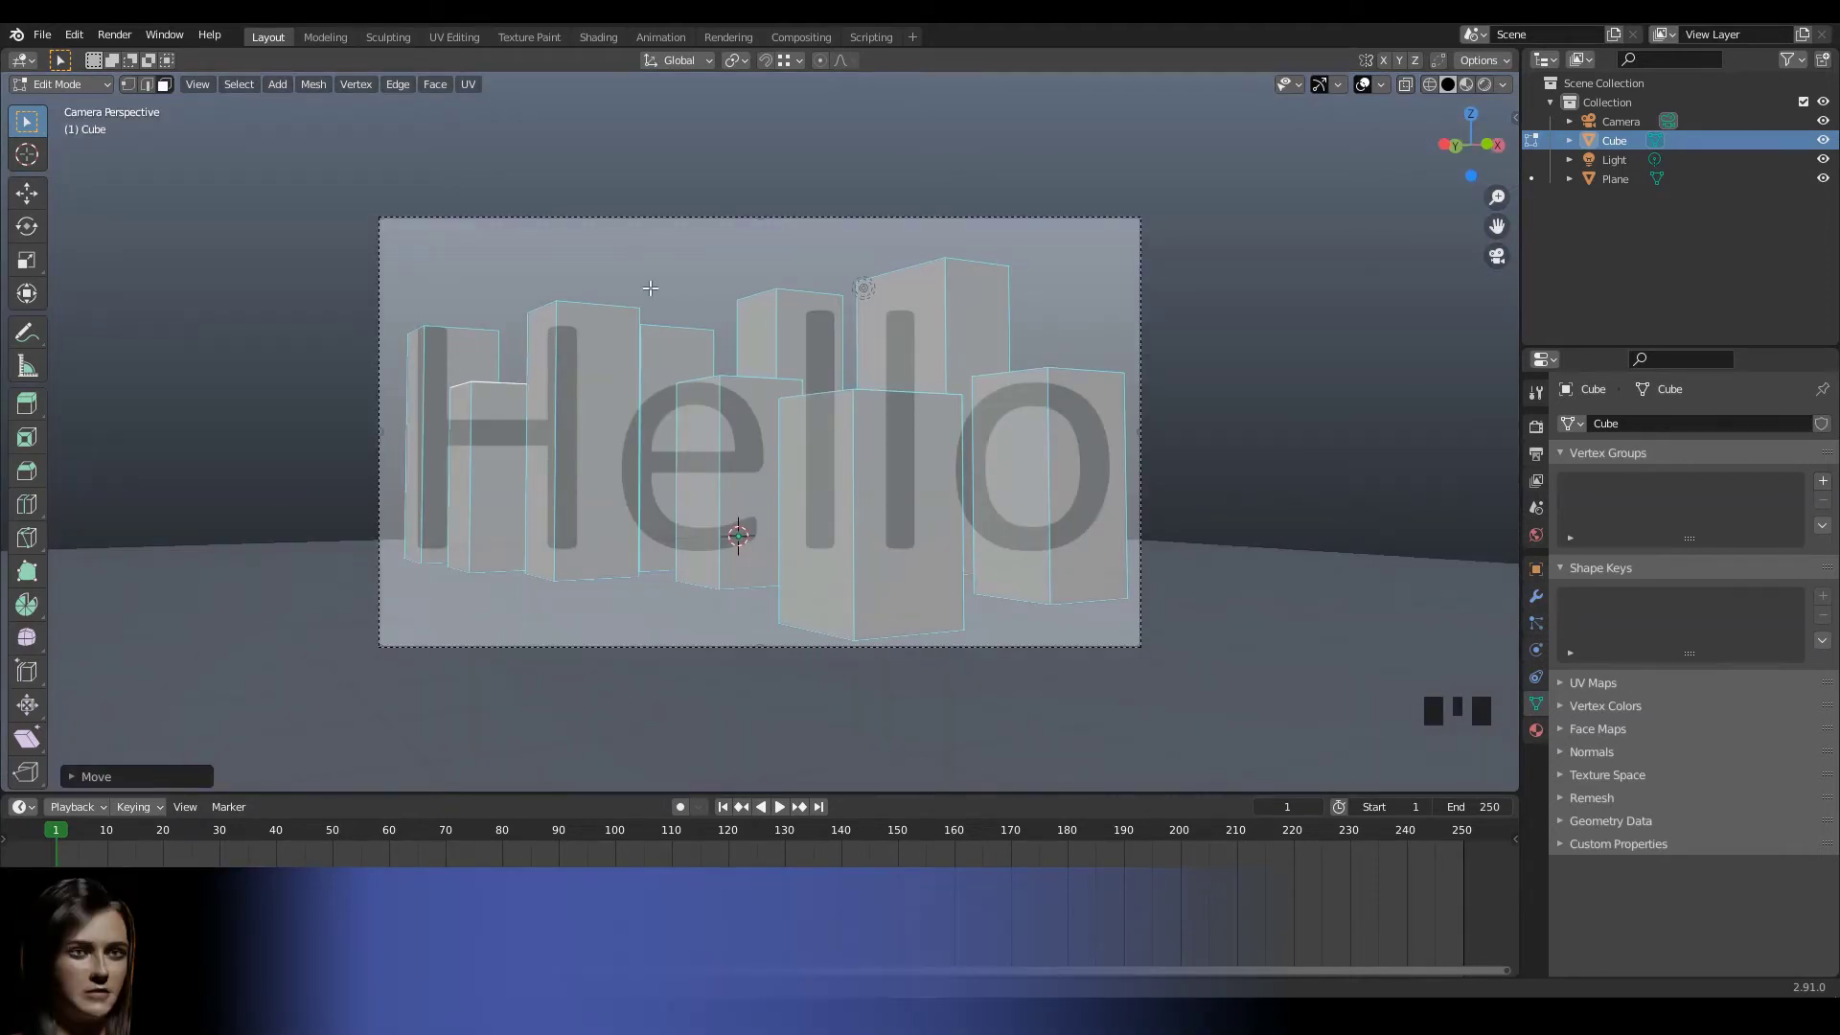
{"action": "key", "text": "Tab"}
{"action": "key", "text": "Tab"}
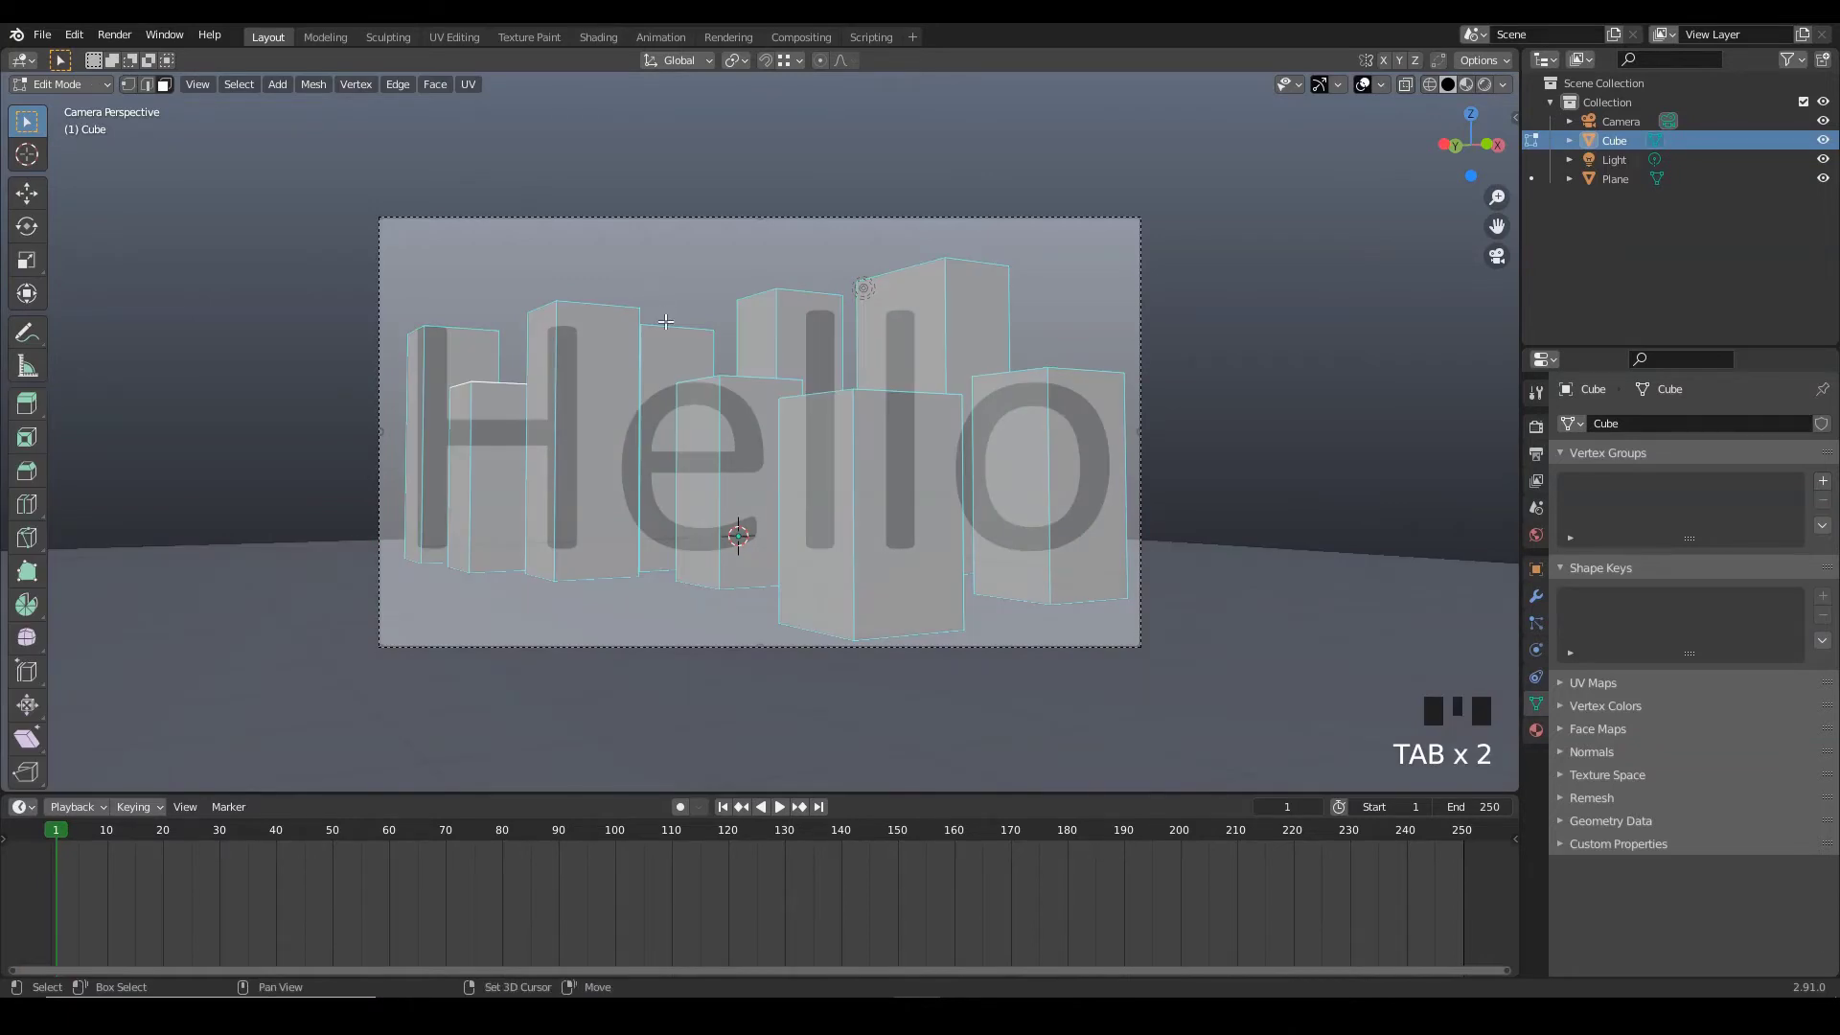
- Add a cylinder to the cube mesh and move it along the X axis in front of the H's right stem
{"action": "key", "text": "shift+a"}
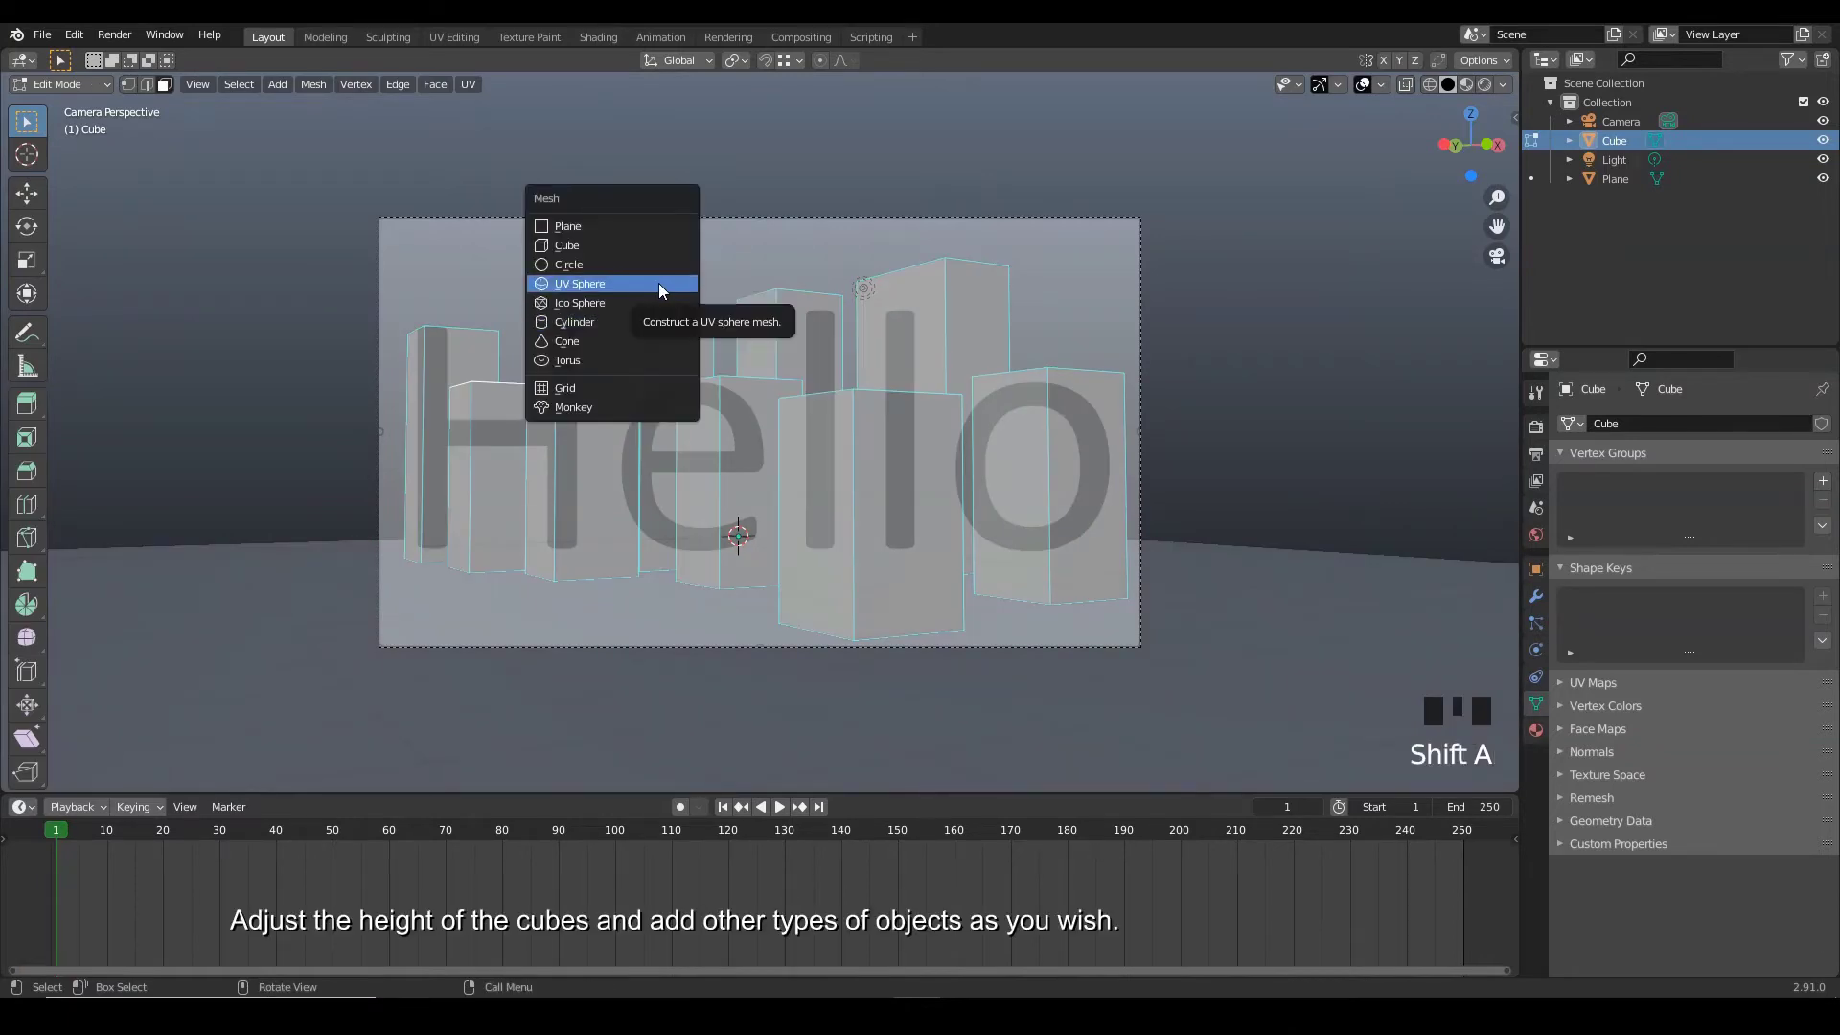
{"action": "left_click", "coordinate": [648, 321]}
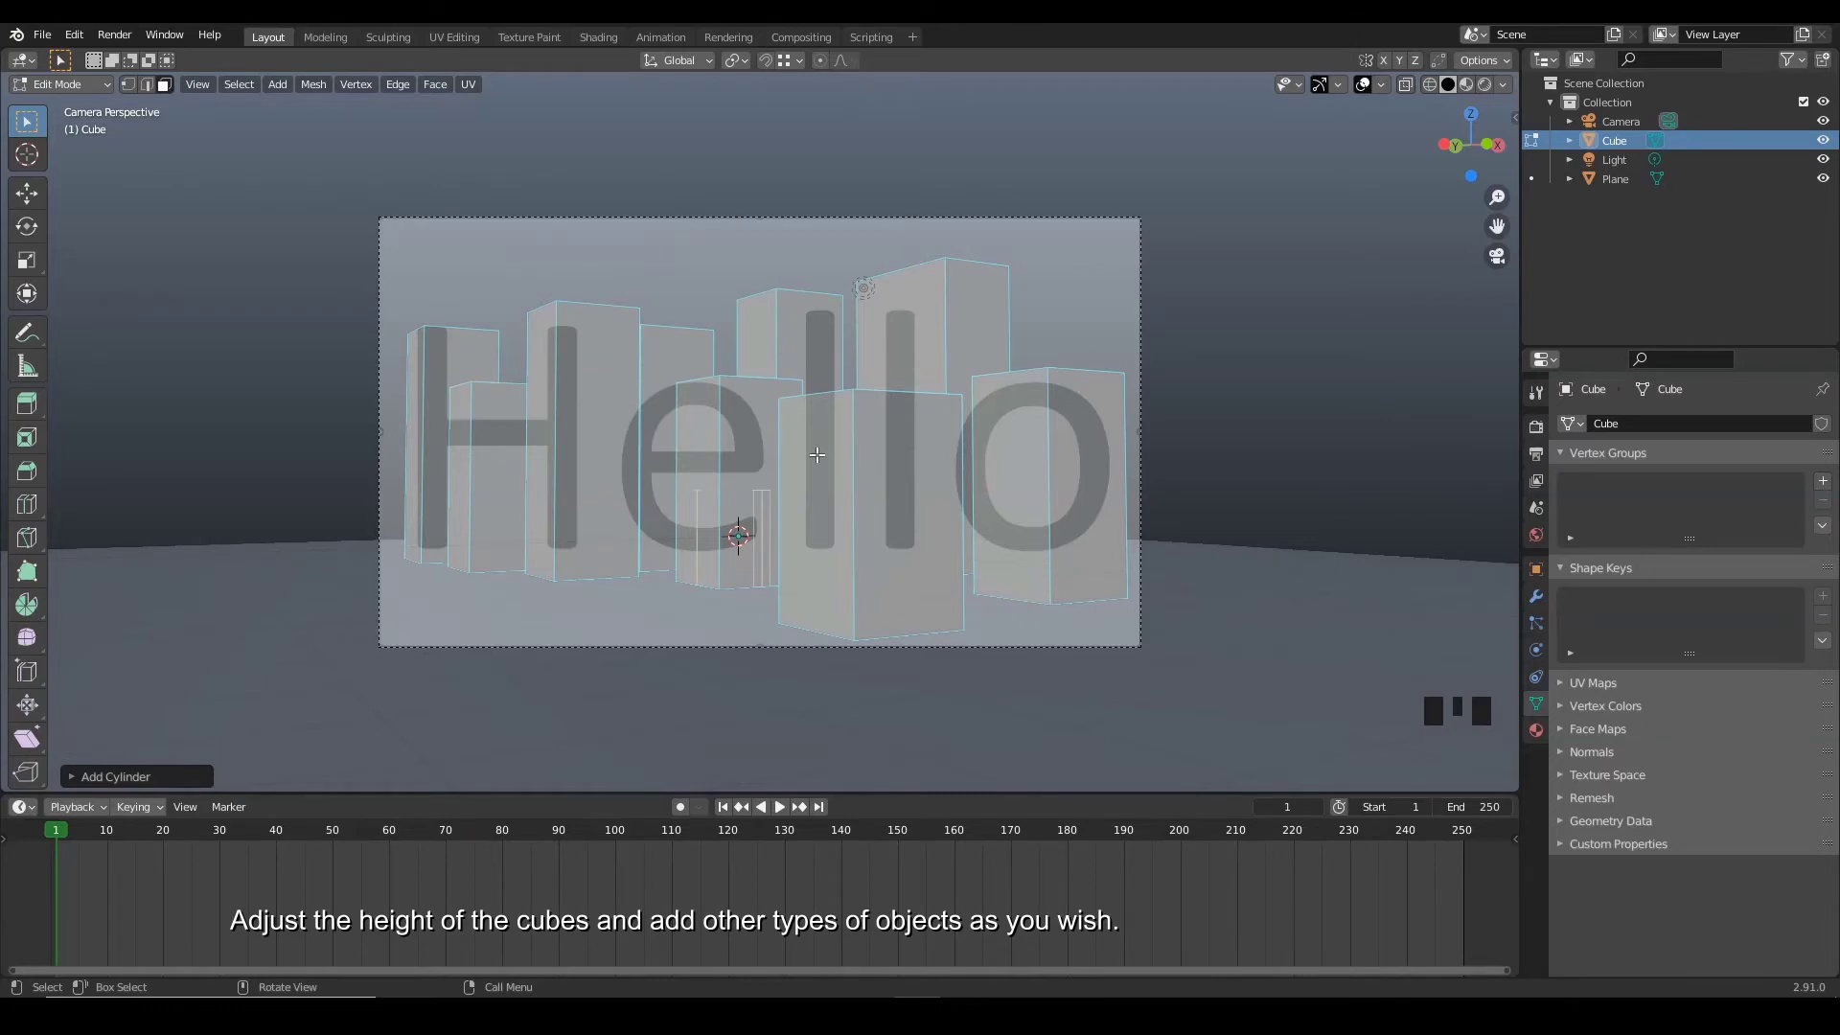
{"action": "key", "text": "g"}
{"action": "key", "text": "x"}
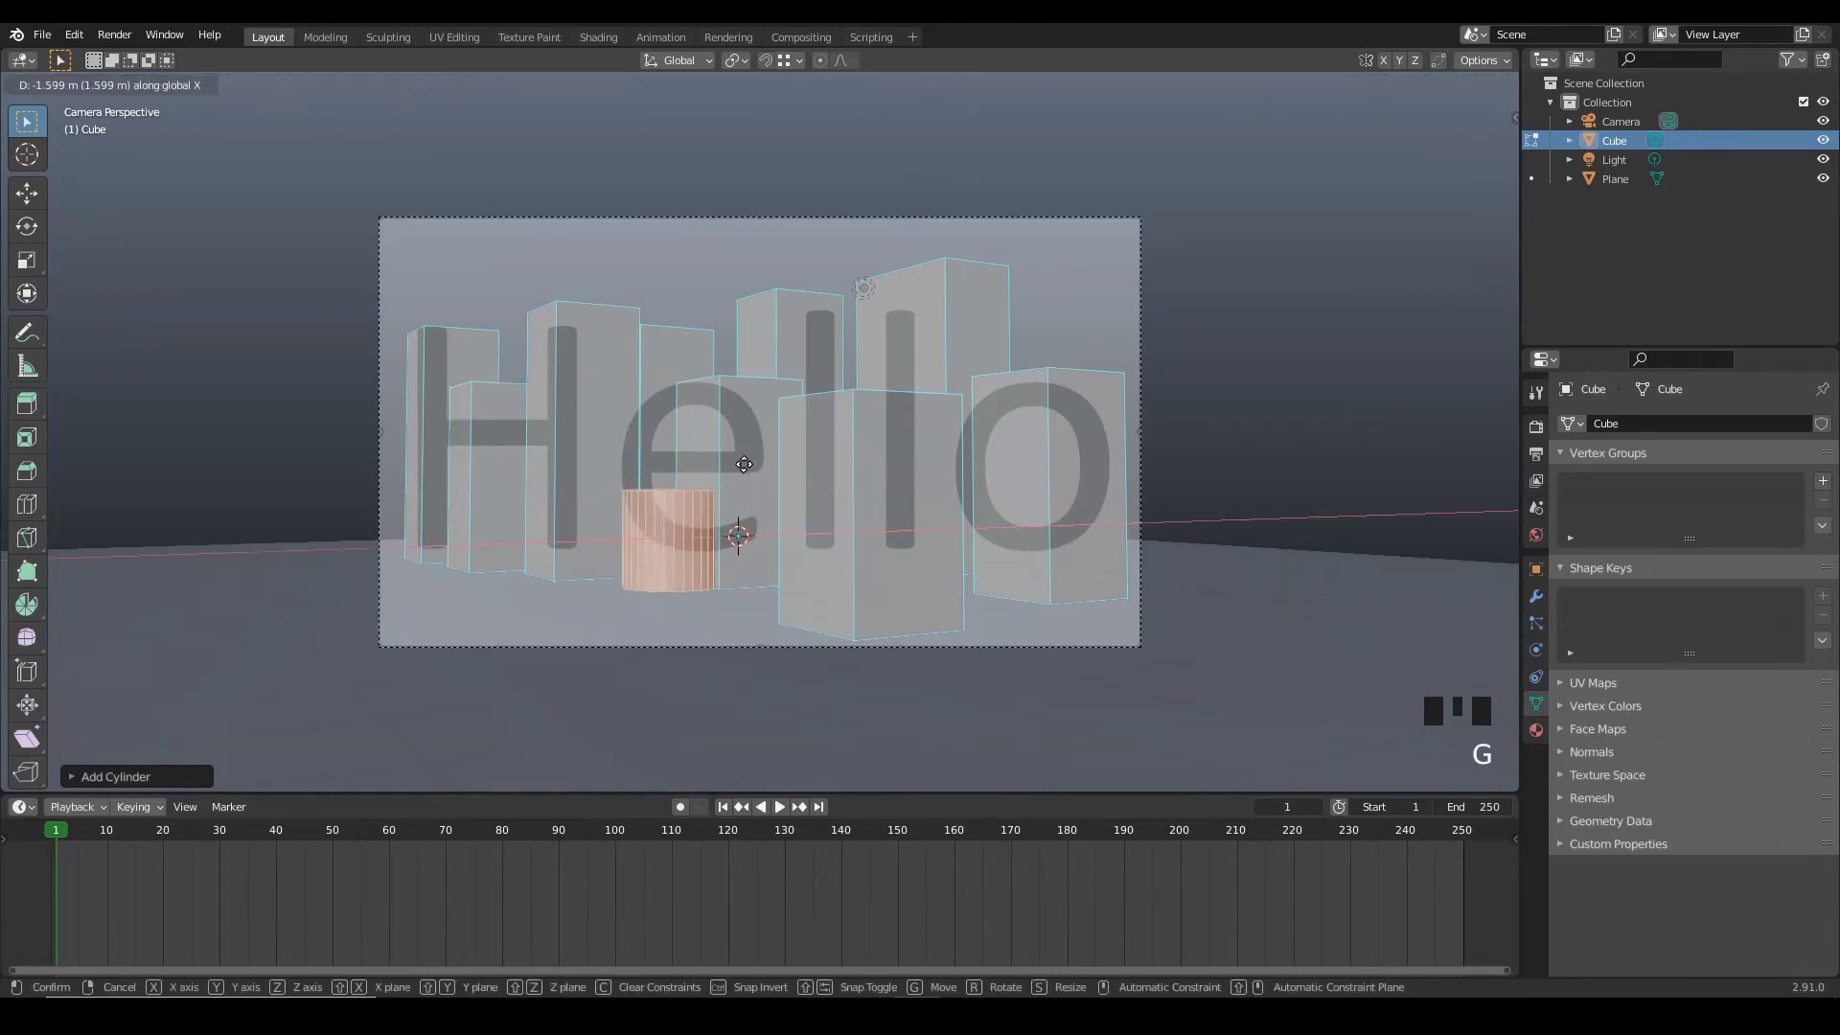
{"action": "left_click", "coordinate": [639, 486]}
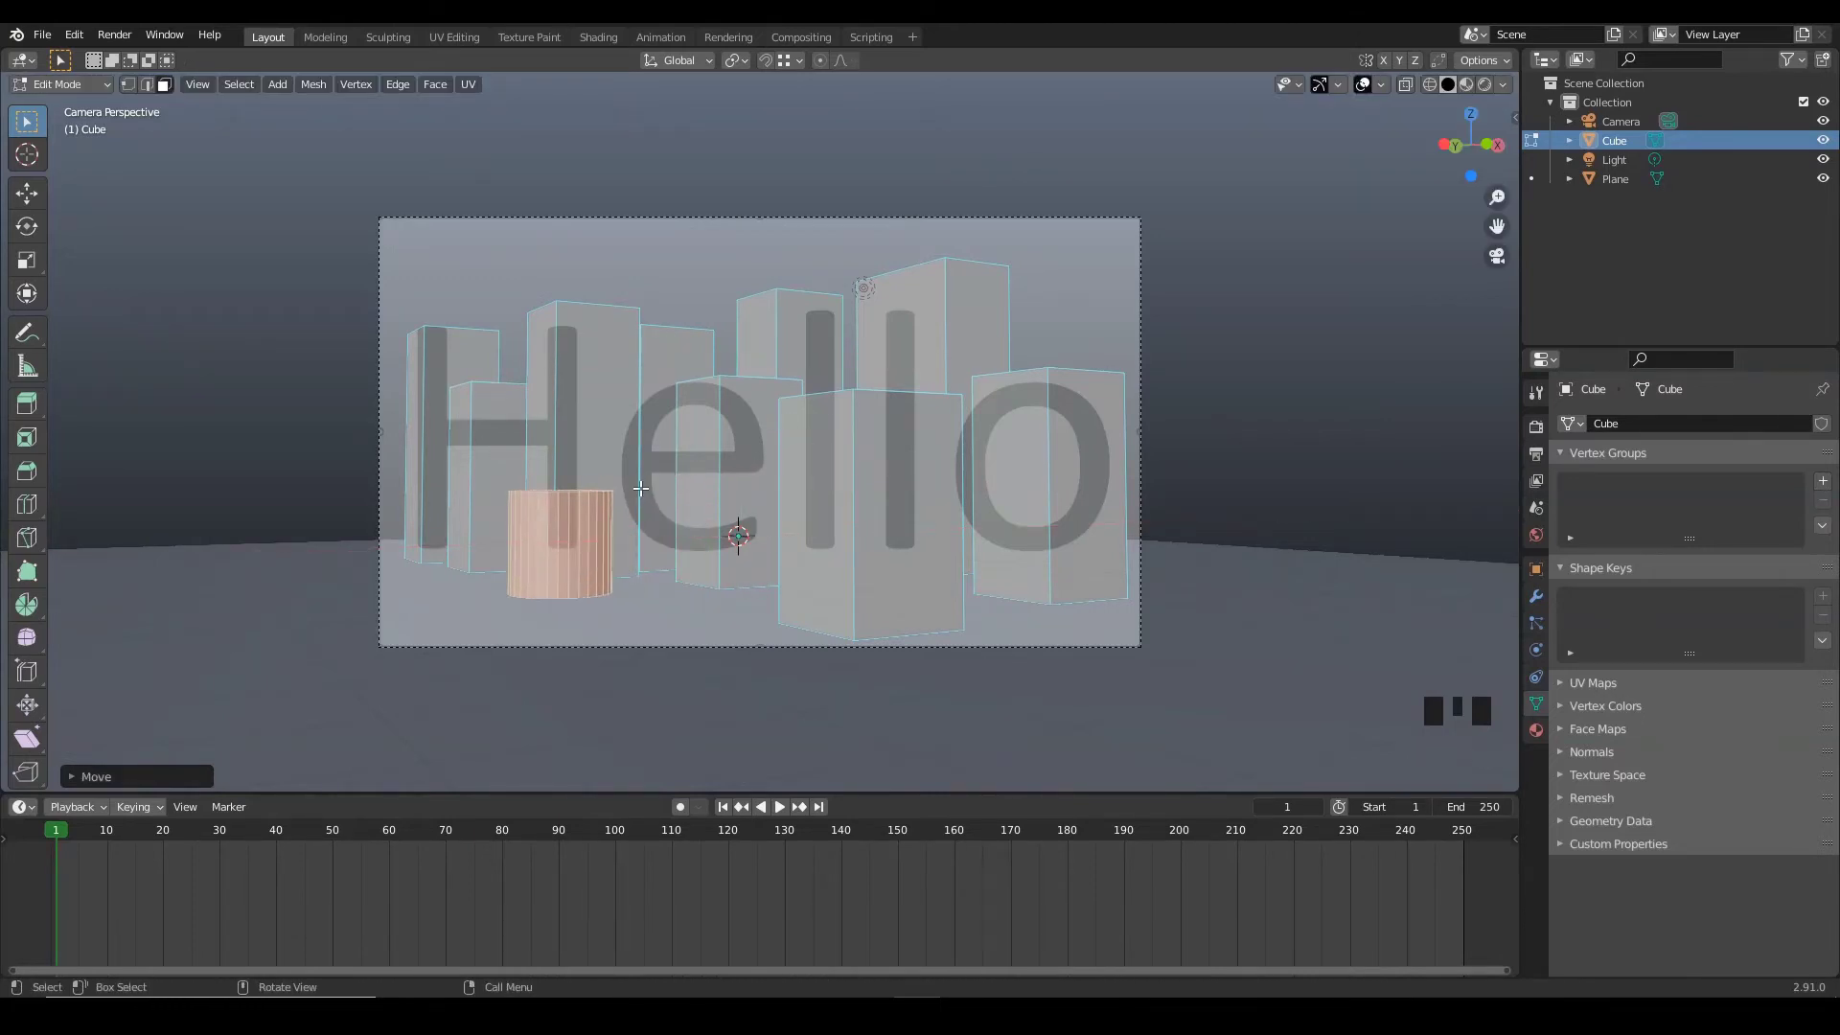
- Raise the cylinder's top face along Z by about 1.9 m in camera view and return to Object Mode
{"action": "middle_click_drag", "start_coordinate": [589, 487], "coordinate": [583, 501]}
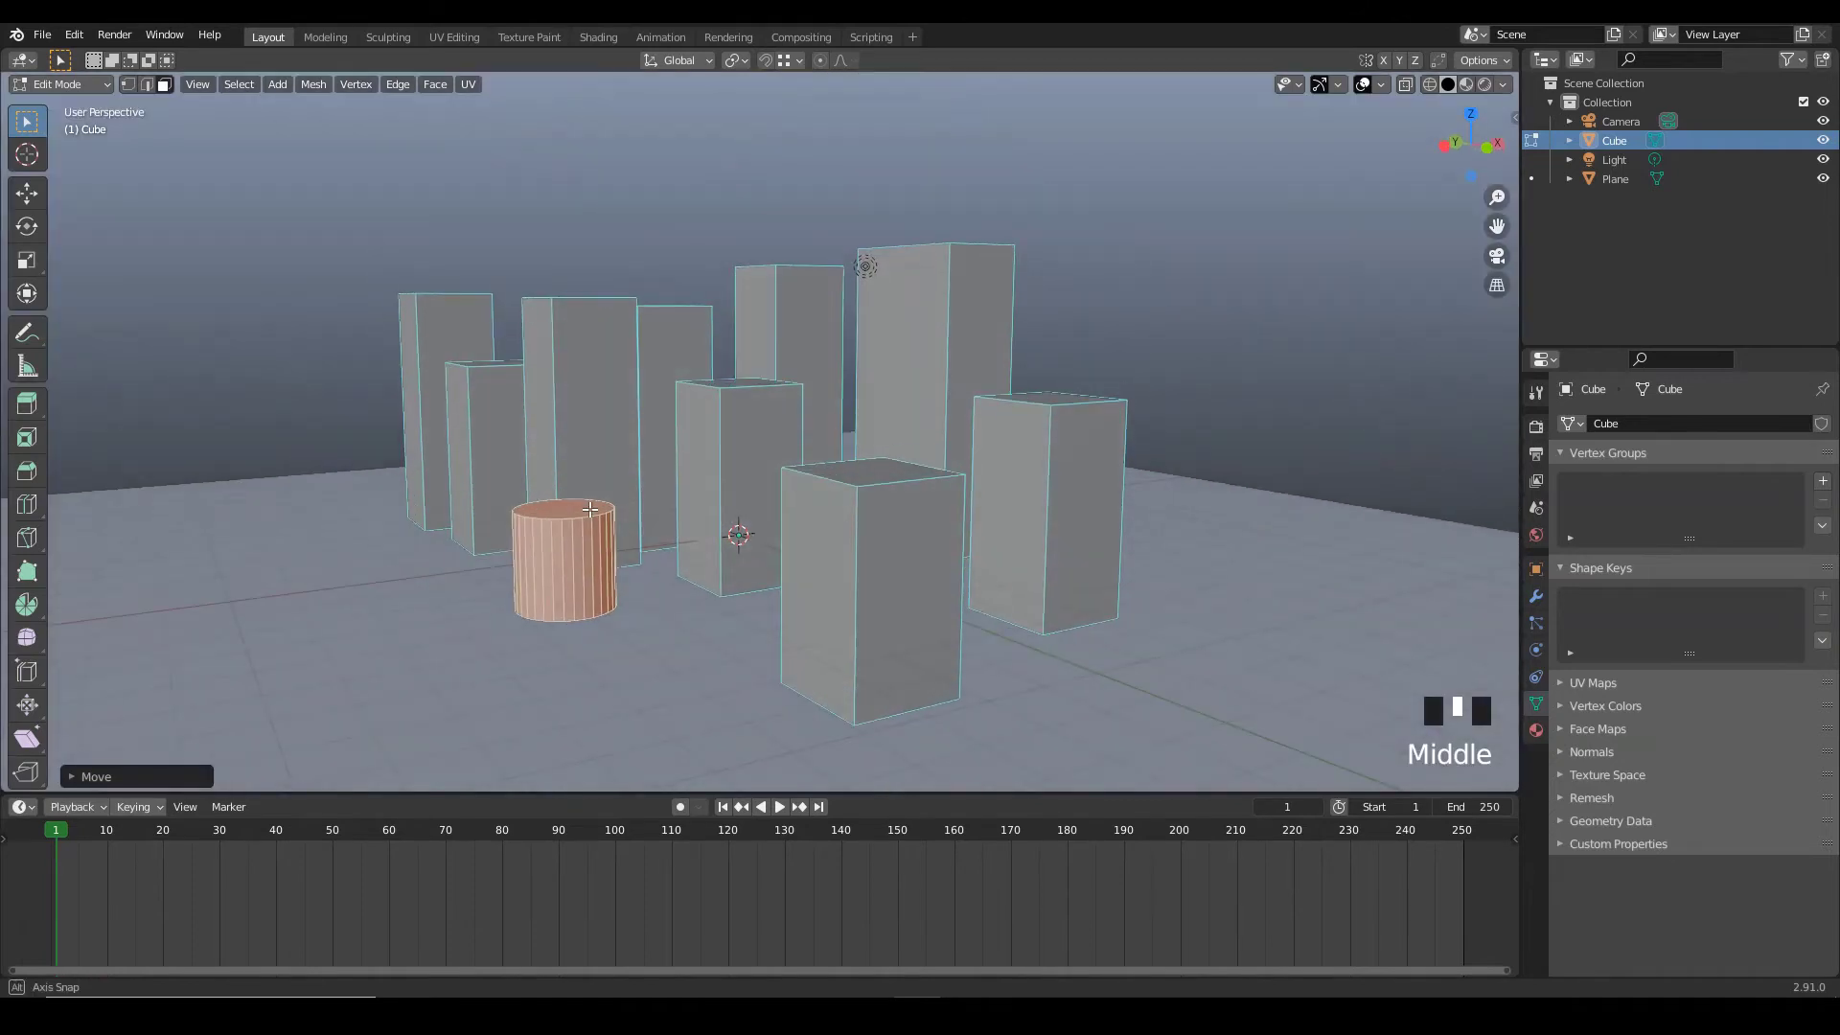
{"action": "left_click", "coordinate": [582, 503]}
{"action": "key", "text": "KP_0"}
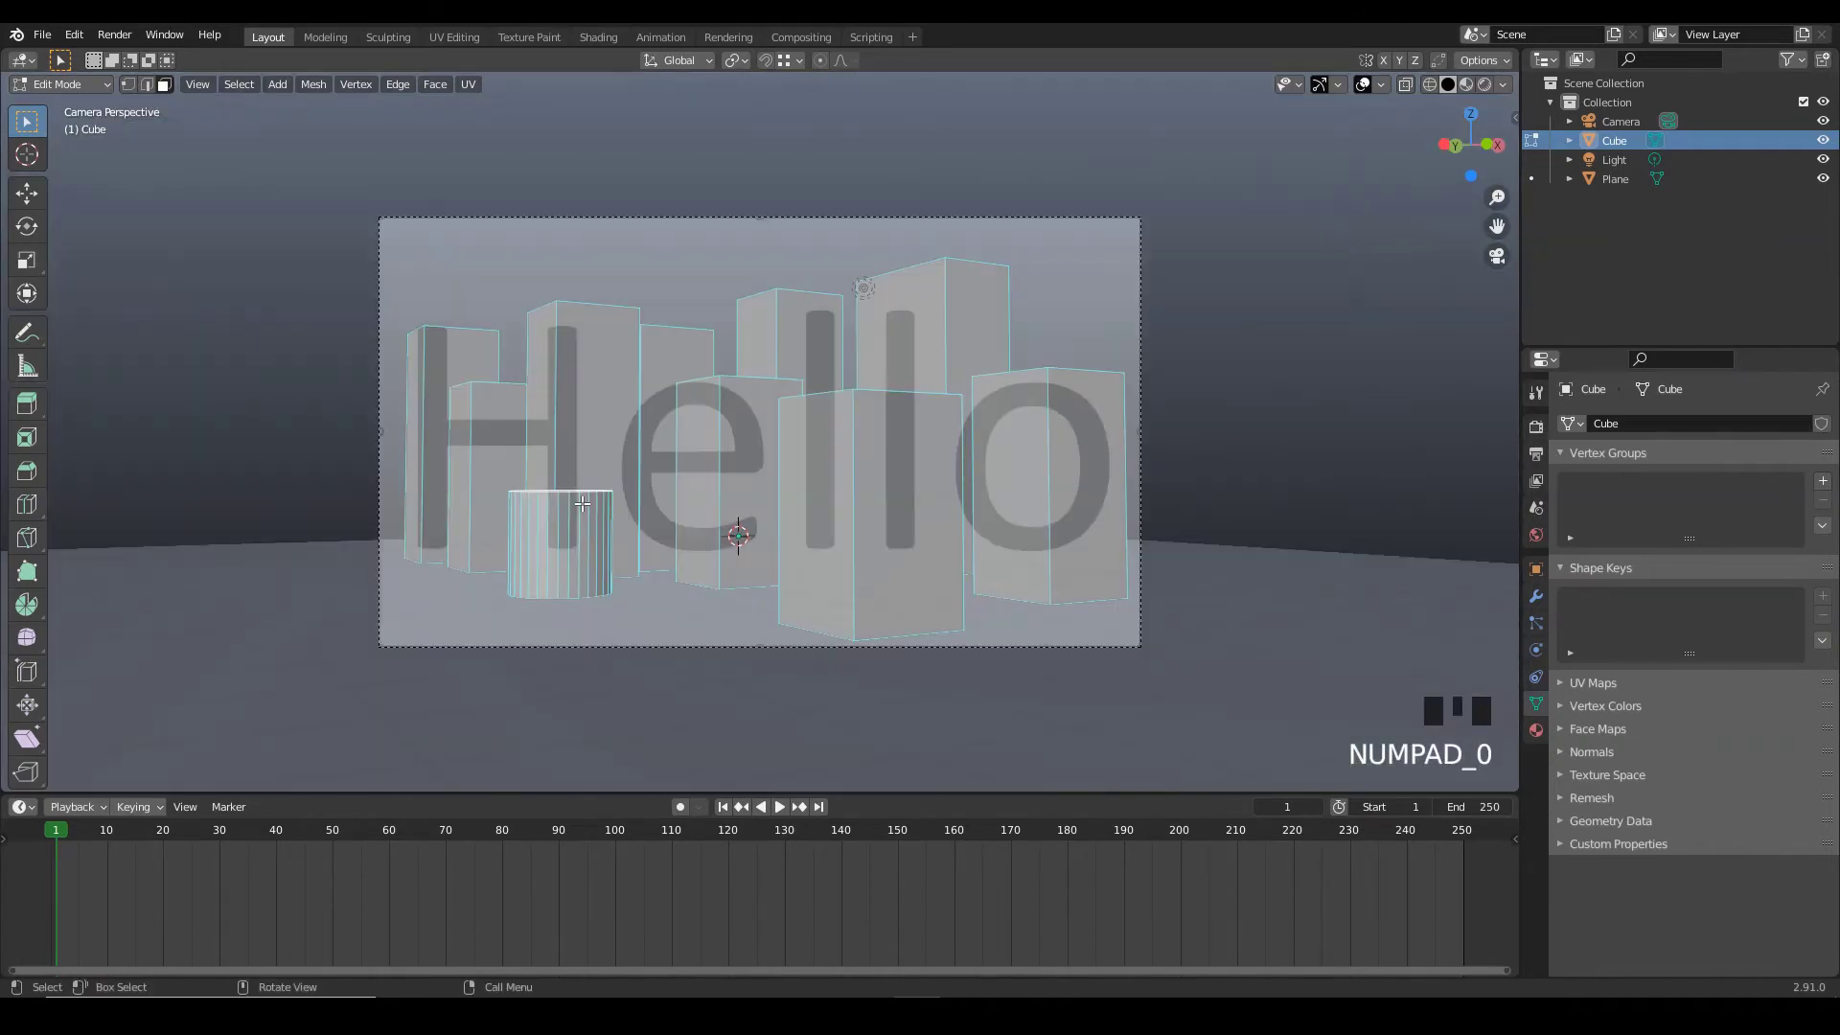
{"action": "key", "text": "g"}
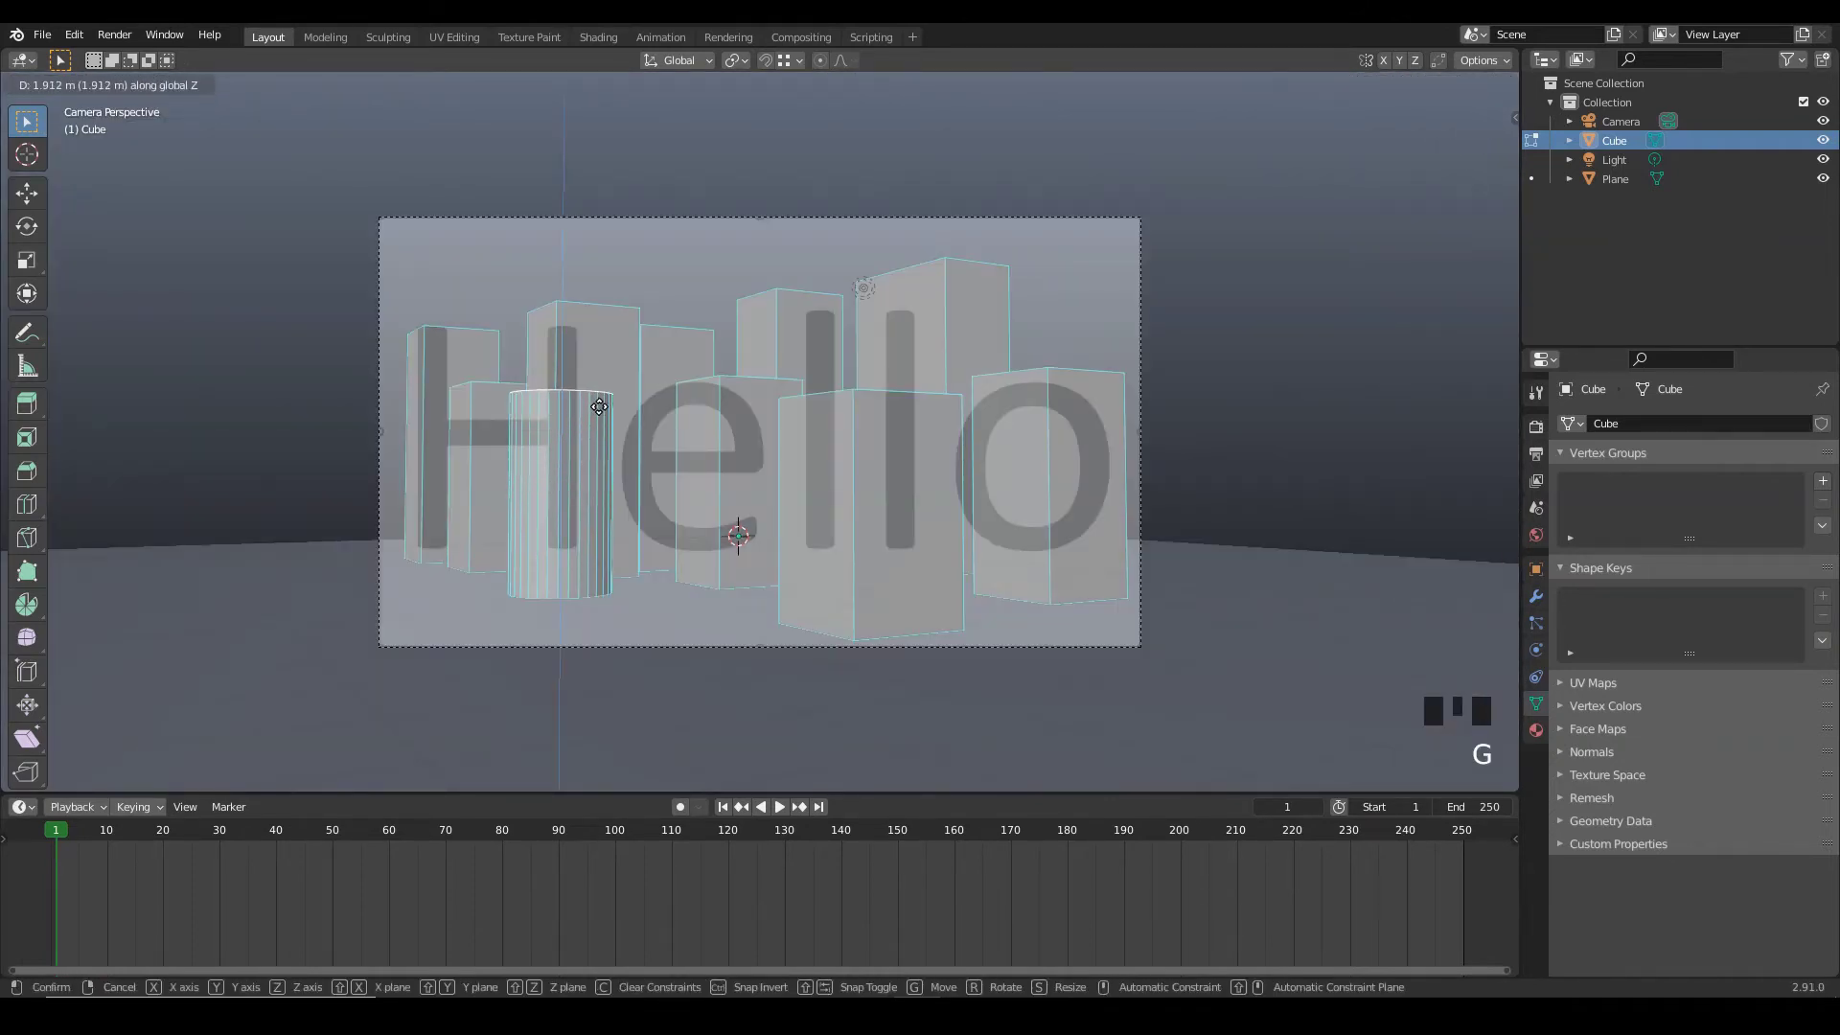
{"action": "left_click", "coordinate": [599, 407]}
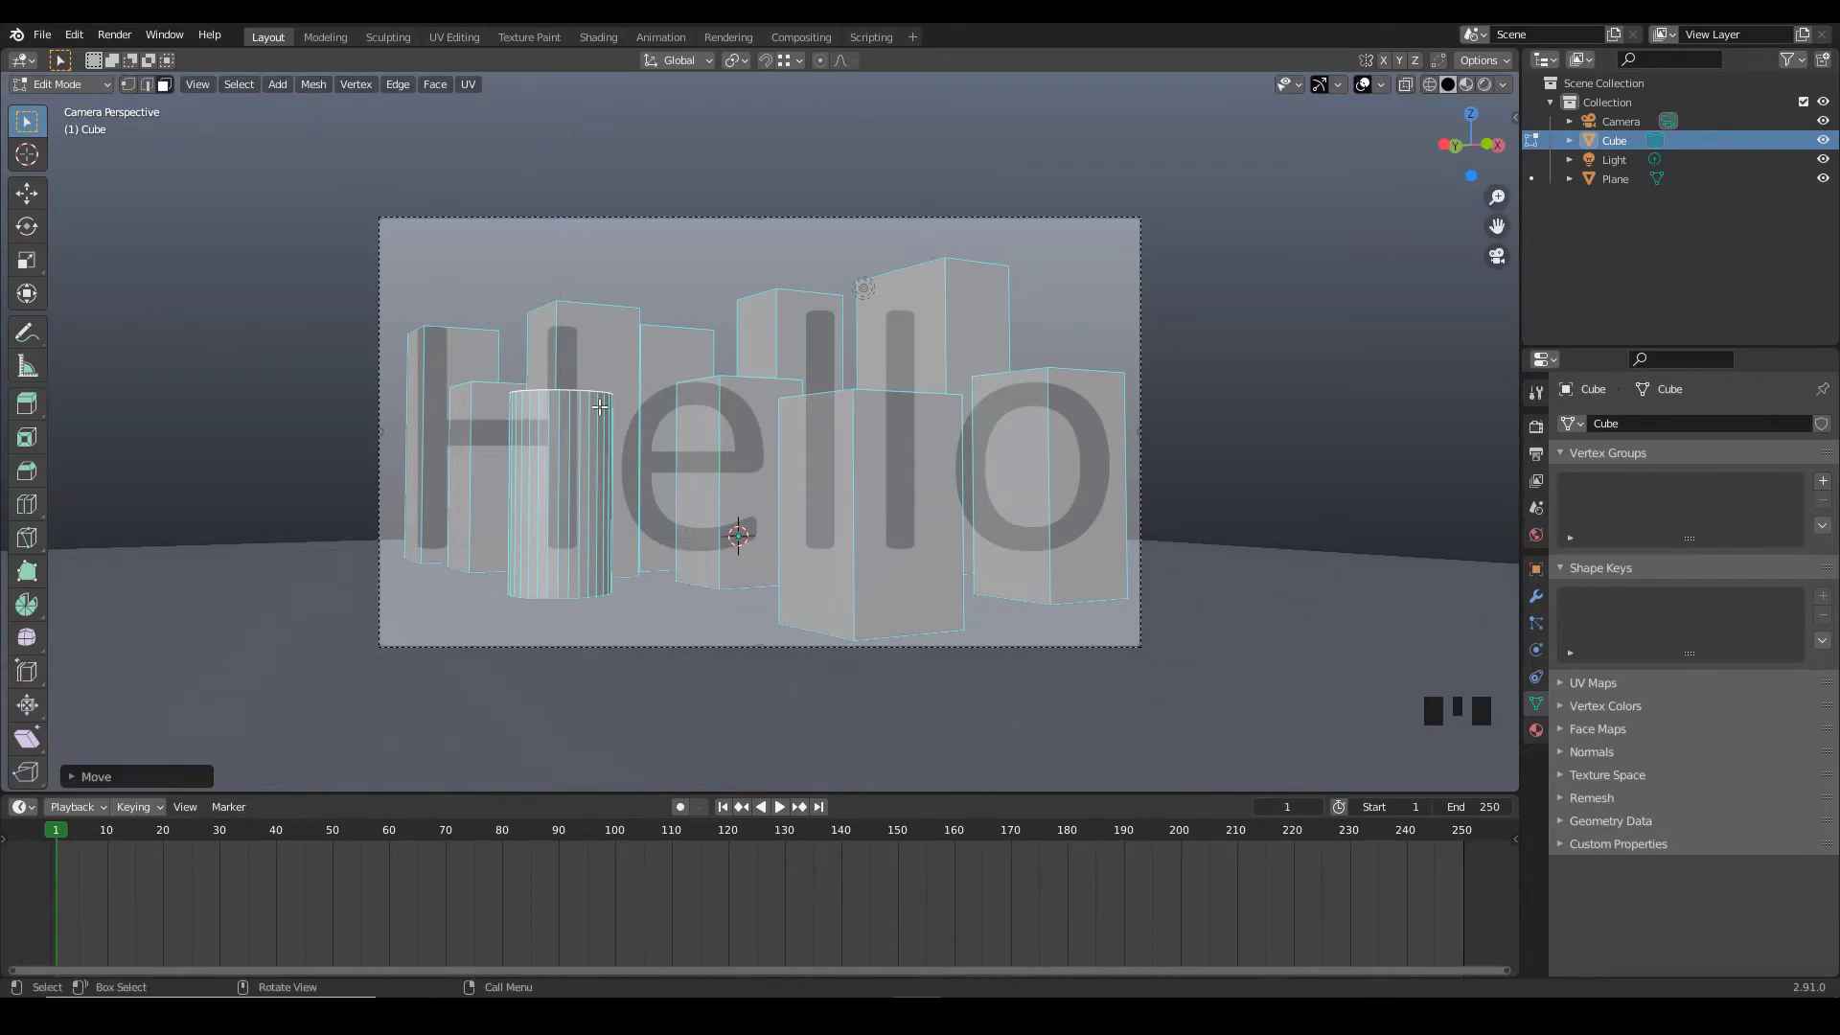
{"action": "key", "text": "Tab"}
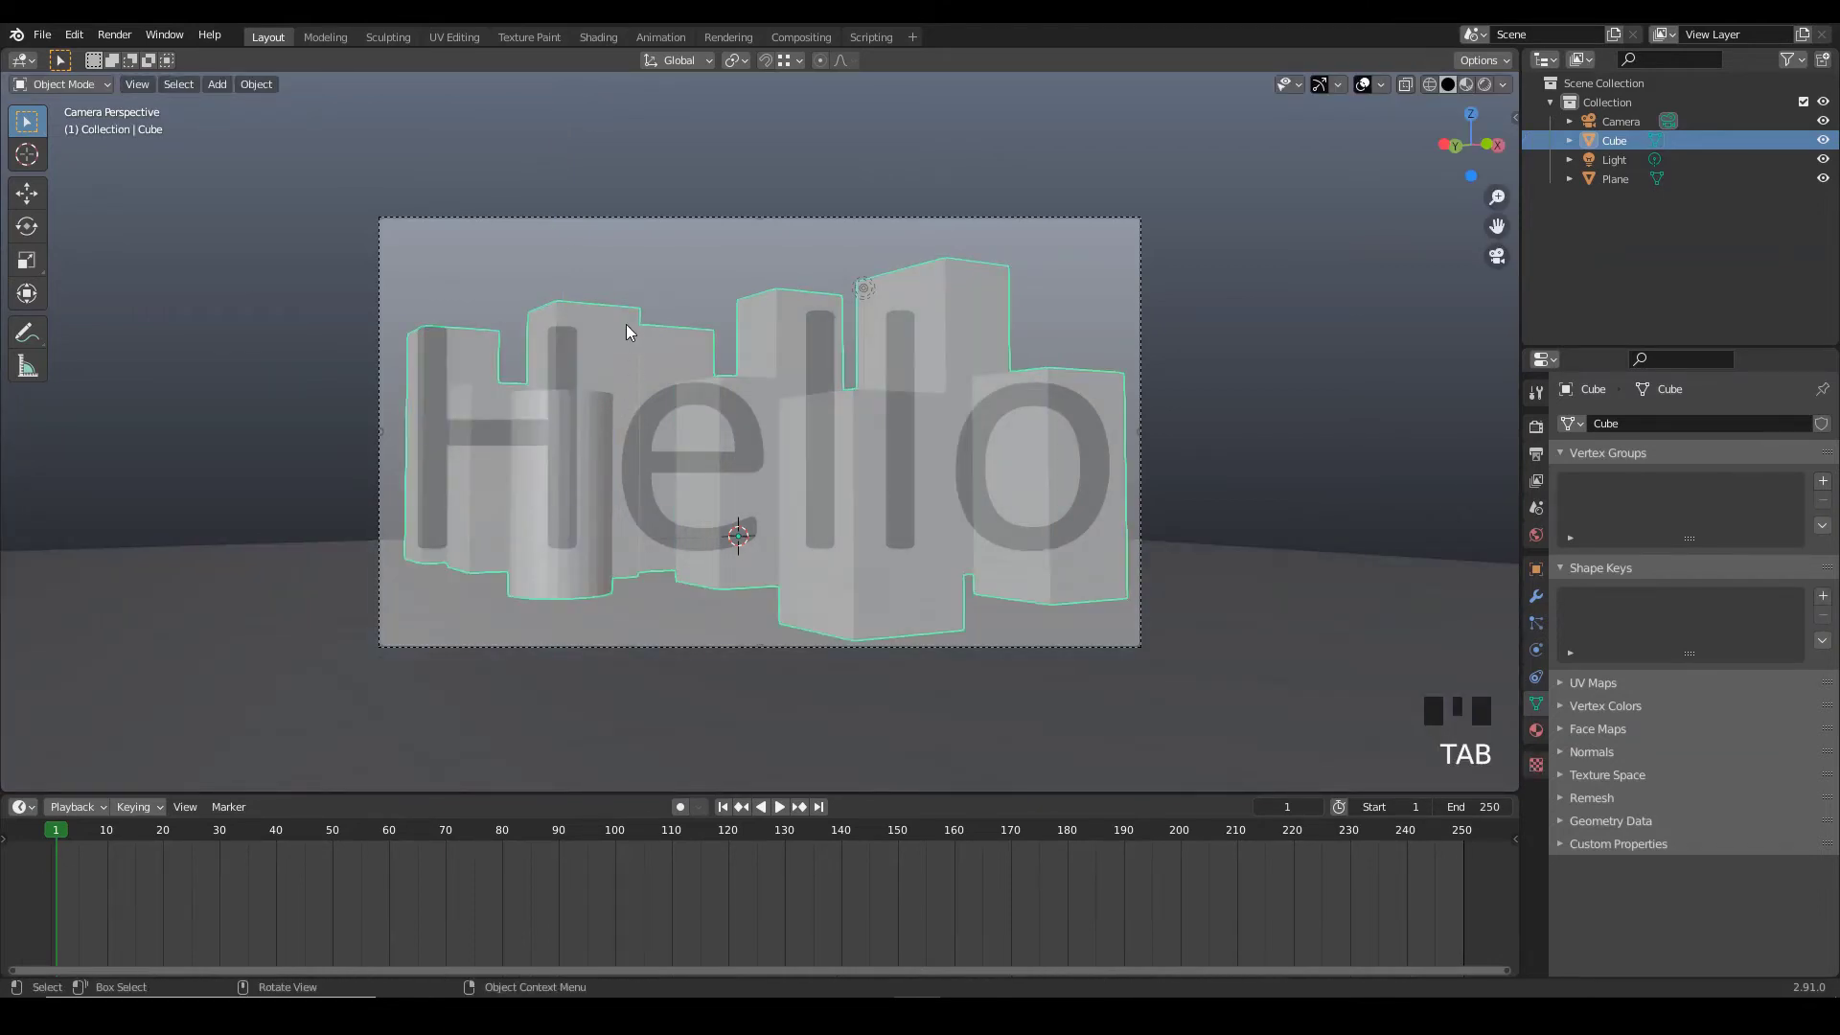
- Switch to the UV Editing workspace and show Hello.PNG as the image behind the cube mesh's UVs
{"action": "left_click", "coordinate": [480, 38]}
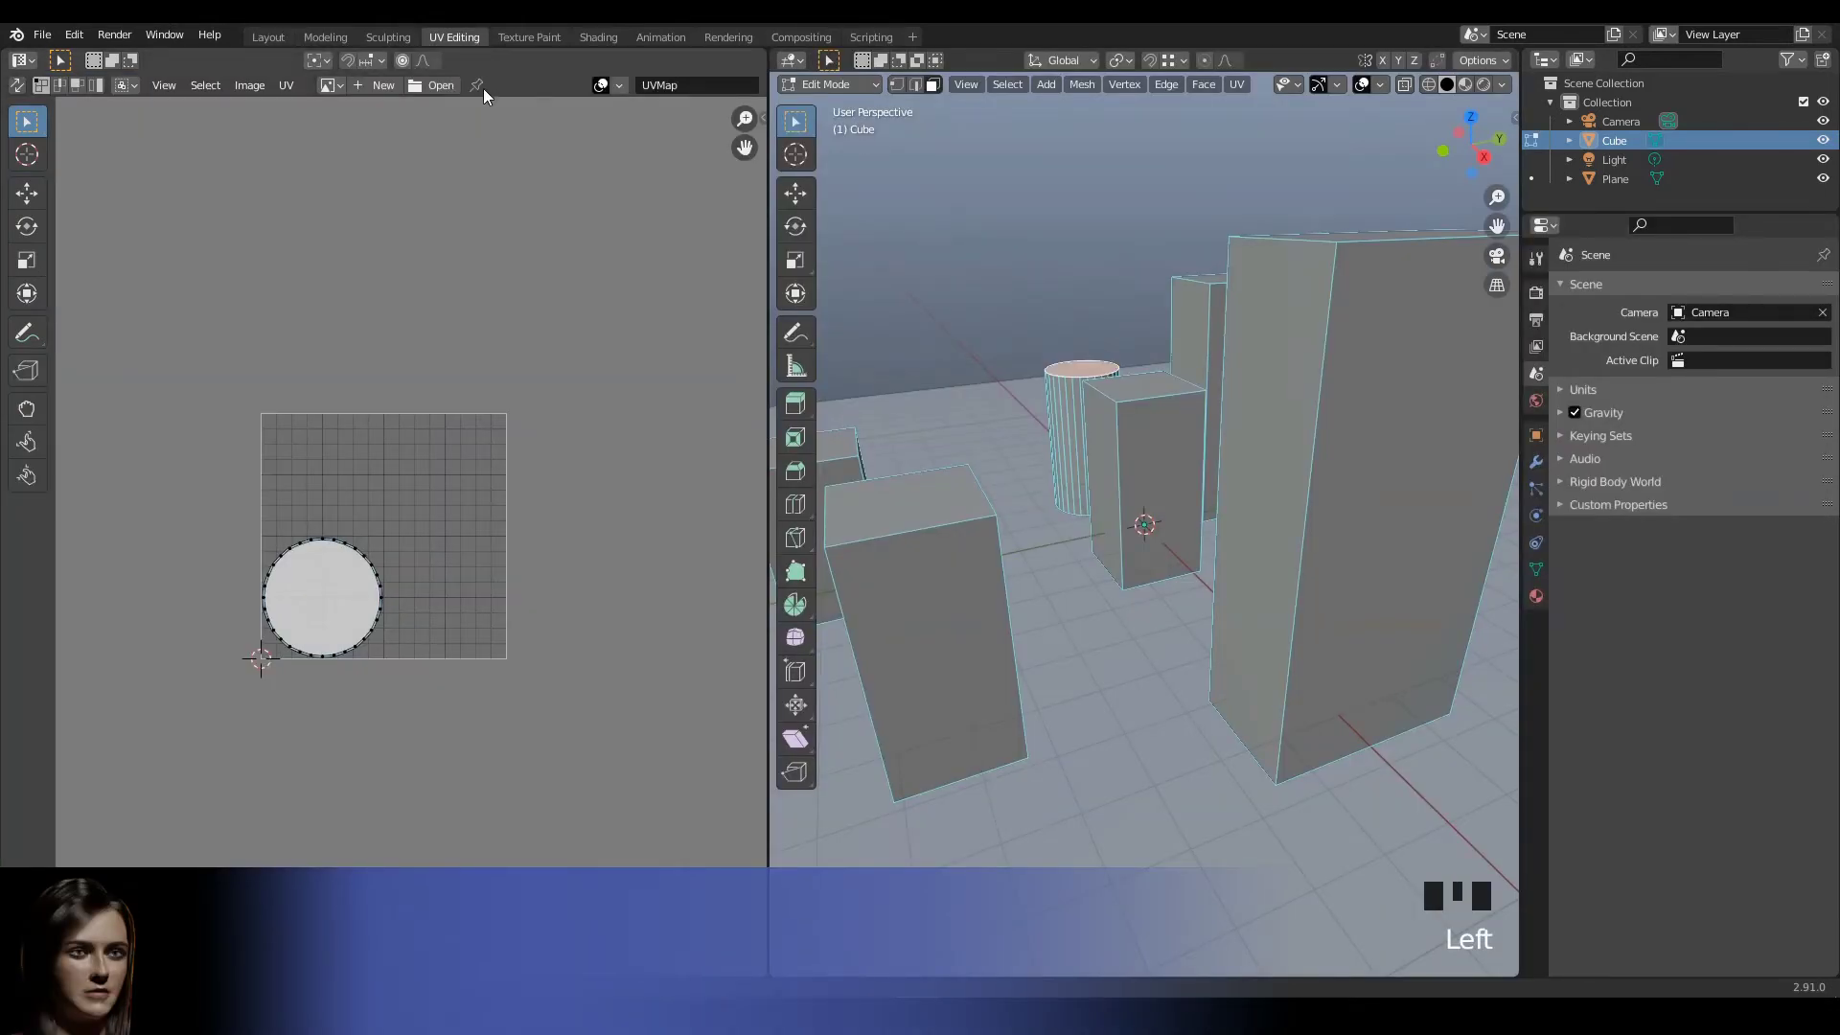
{"action": "left_click_drag", "start_coordinate": [329, 89], "coordinate": [351, 119]}
{"action": "scroll", "coordinate": [1069, 448], "scroll_direction": "down", "scroll_amount": 3}
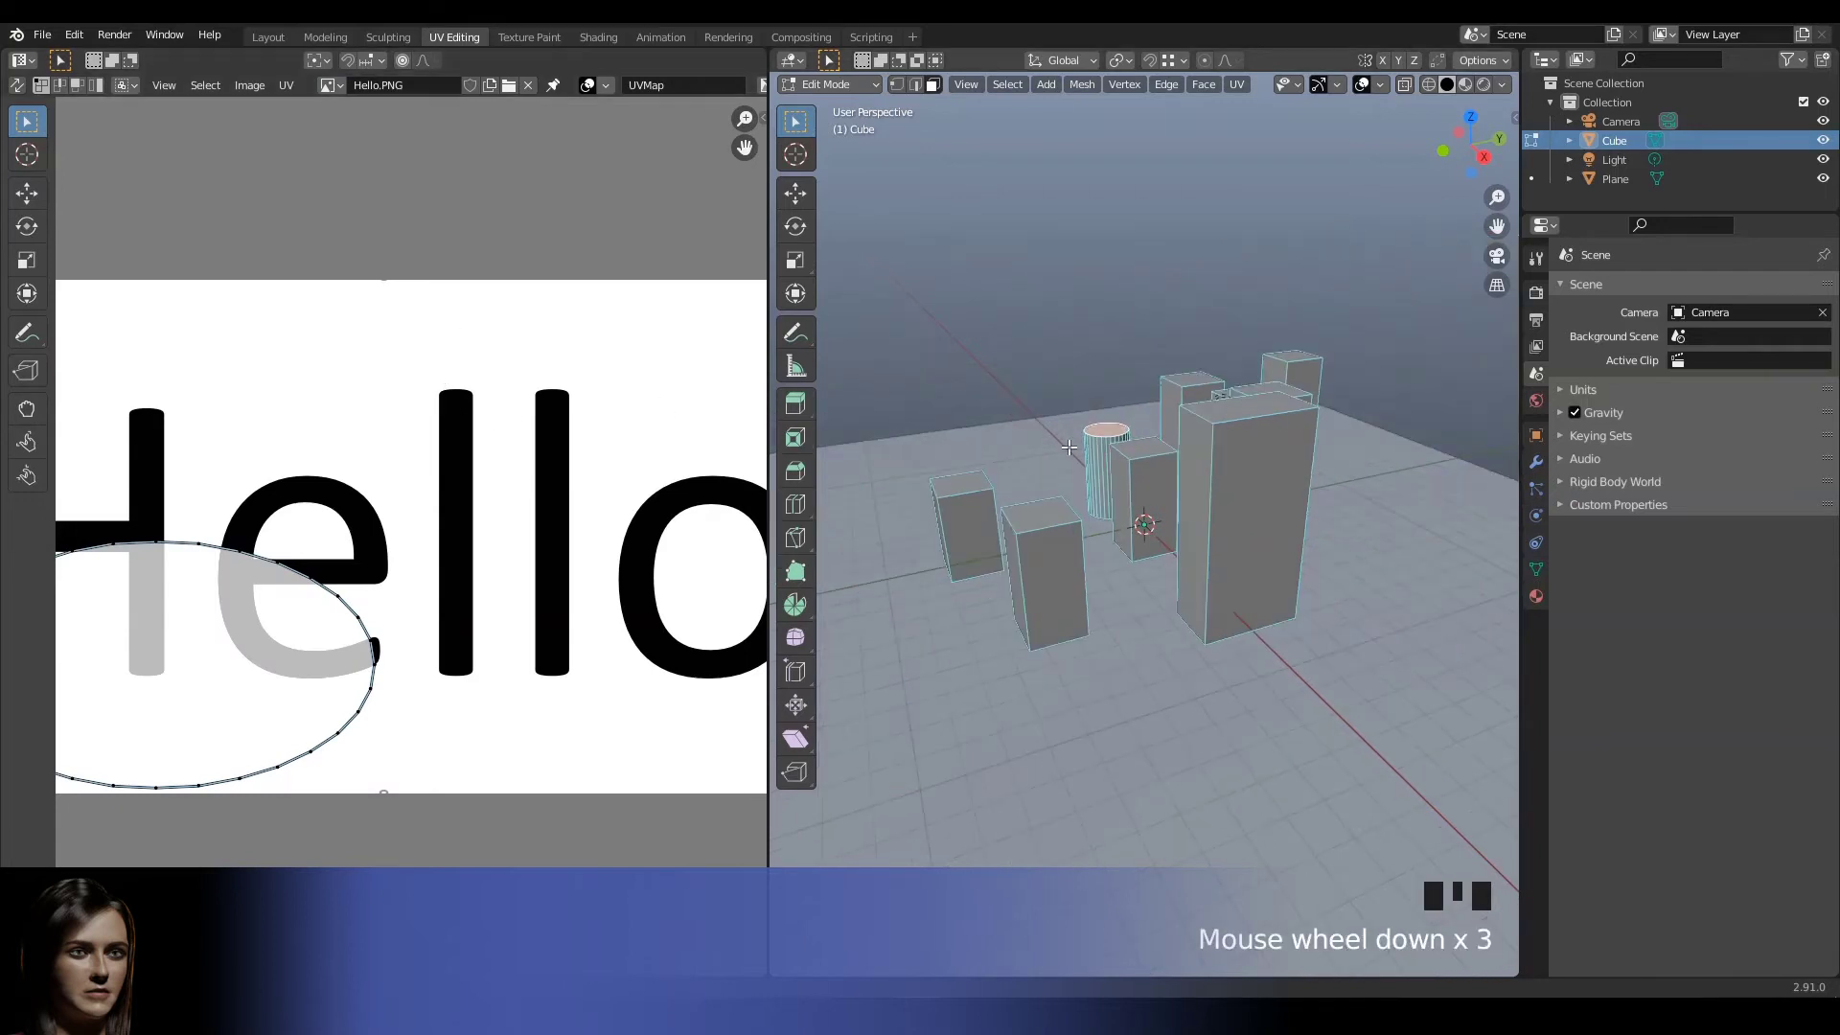
- Unwrap the whole cube mesh with Project from View in camera view so its UVs line up with the Hello image
{"action": "key", "text": "a"}
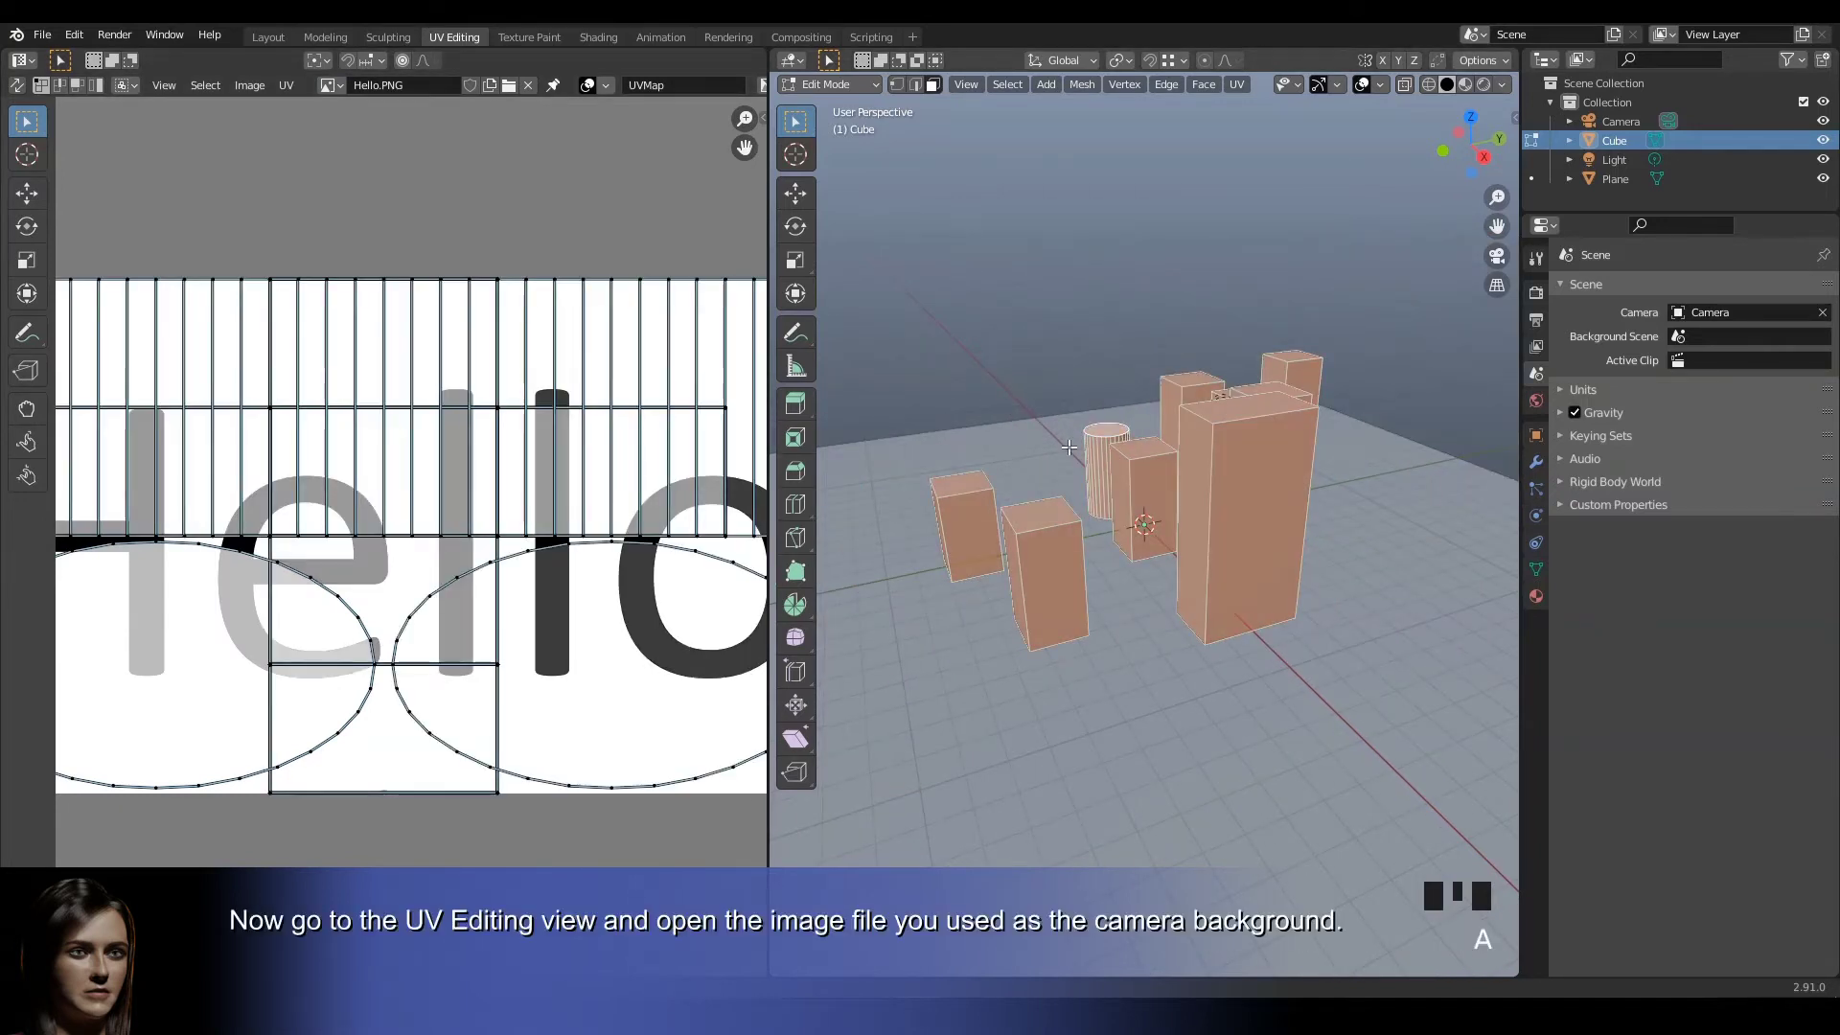
{"action": "key", "text": "KP_0"}
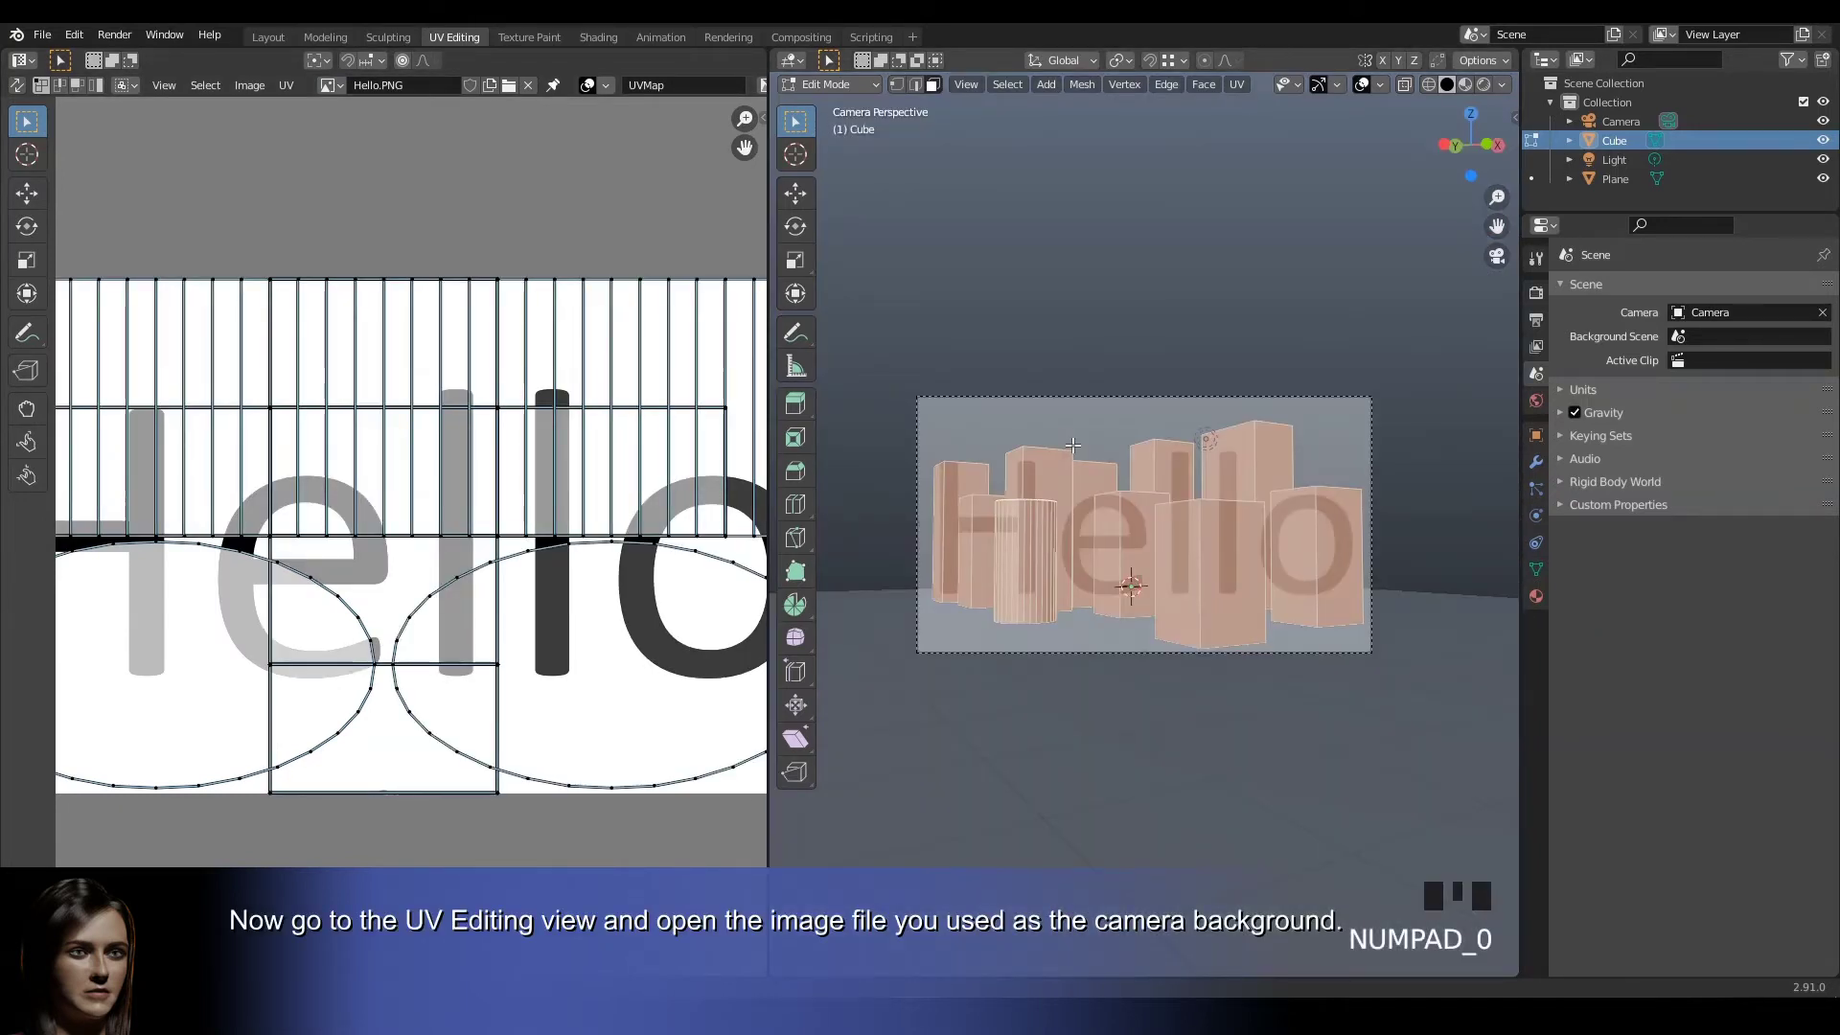
{"action": "key", "text": "u"}
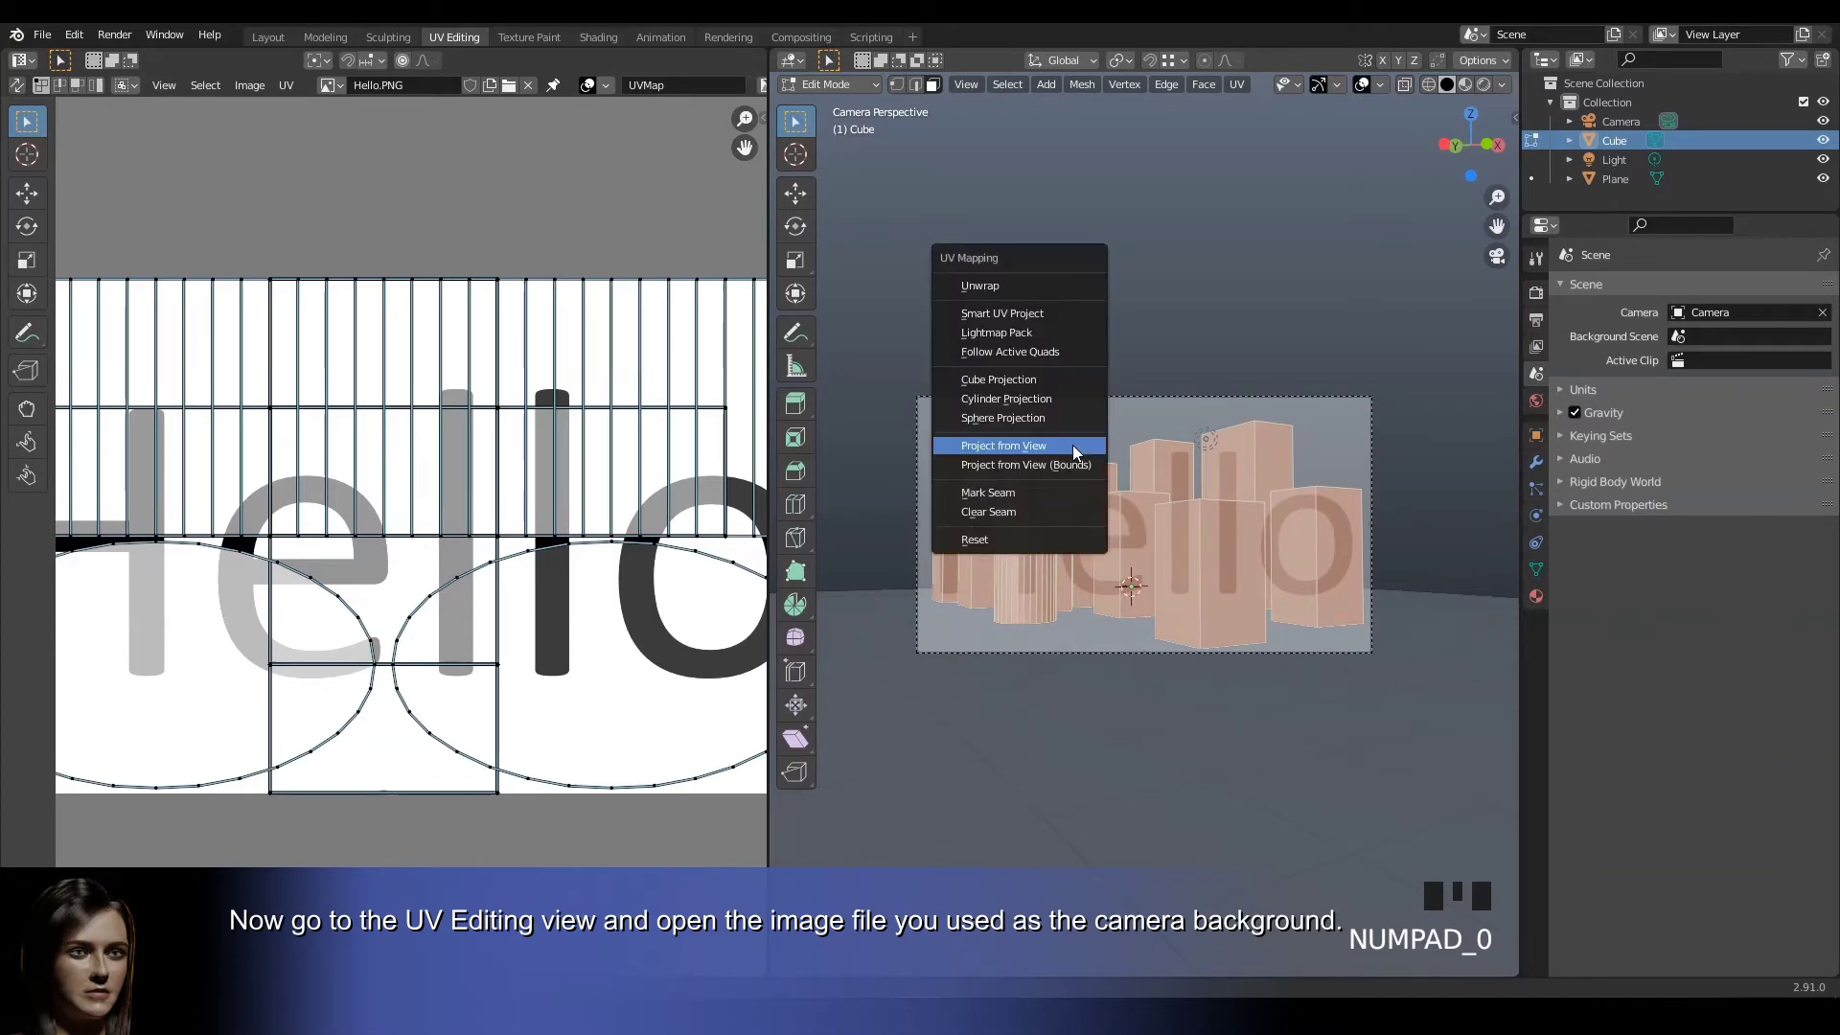
{"action": "left_click", "coordinate": [1073, 444]}
{"action": "scroll", "coordinate": [714, 527], "scroll_direction": "down", "scroll_amount": 1}
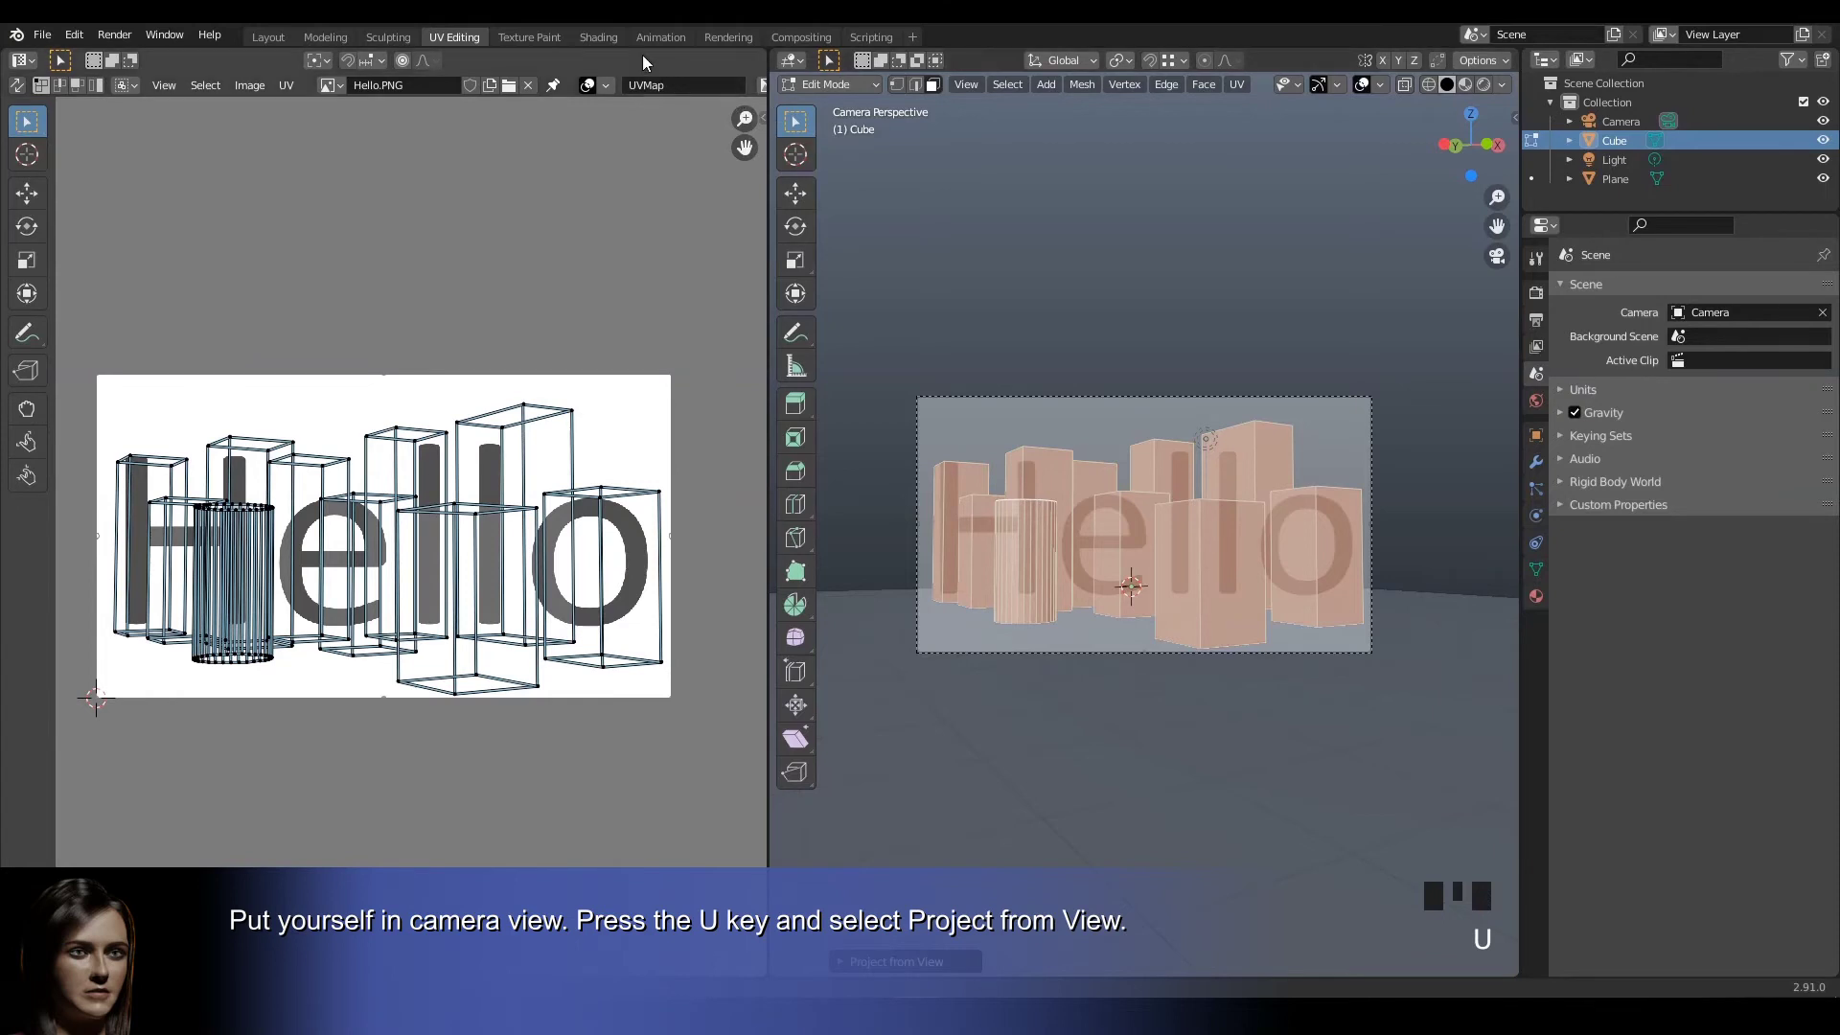
- In the Shading workspace, add an Image Texture node to the material and link its Color to the Principled BSDF's Base Color
{"action": "left_click", "coordinate": [598, 37]}
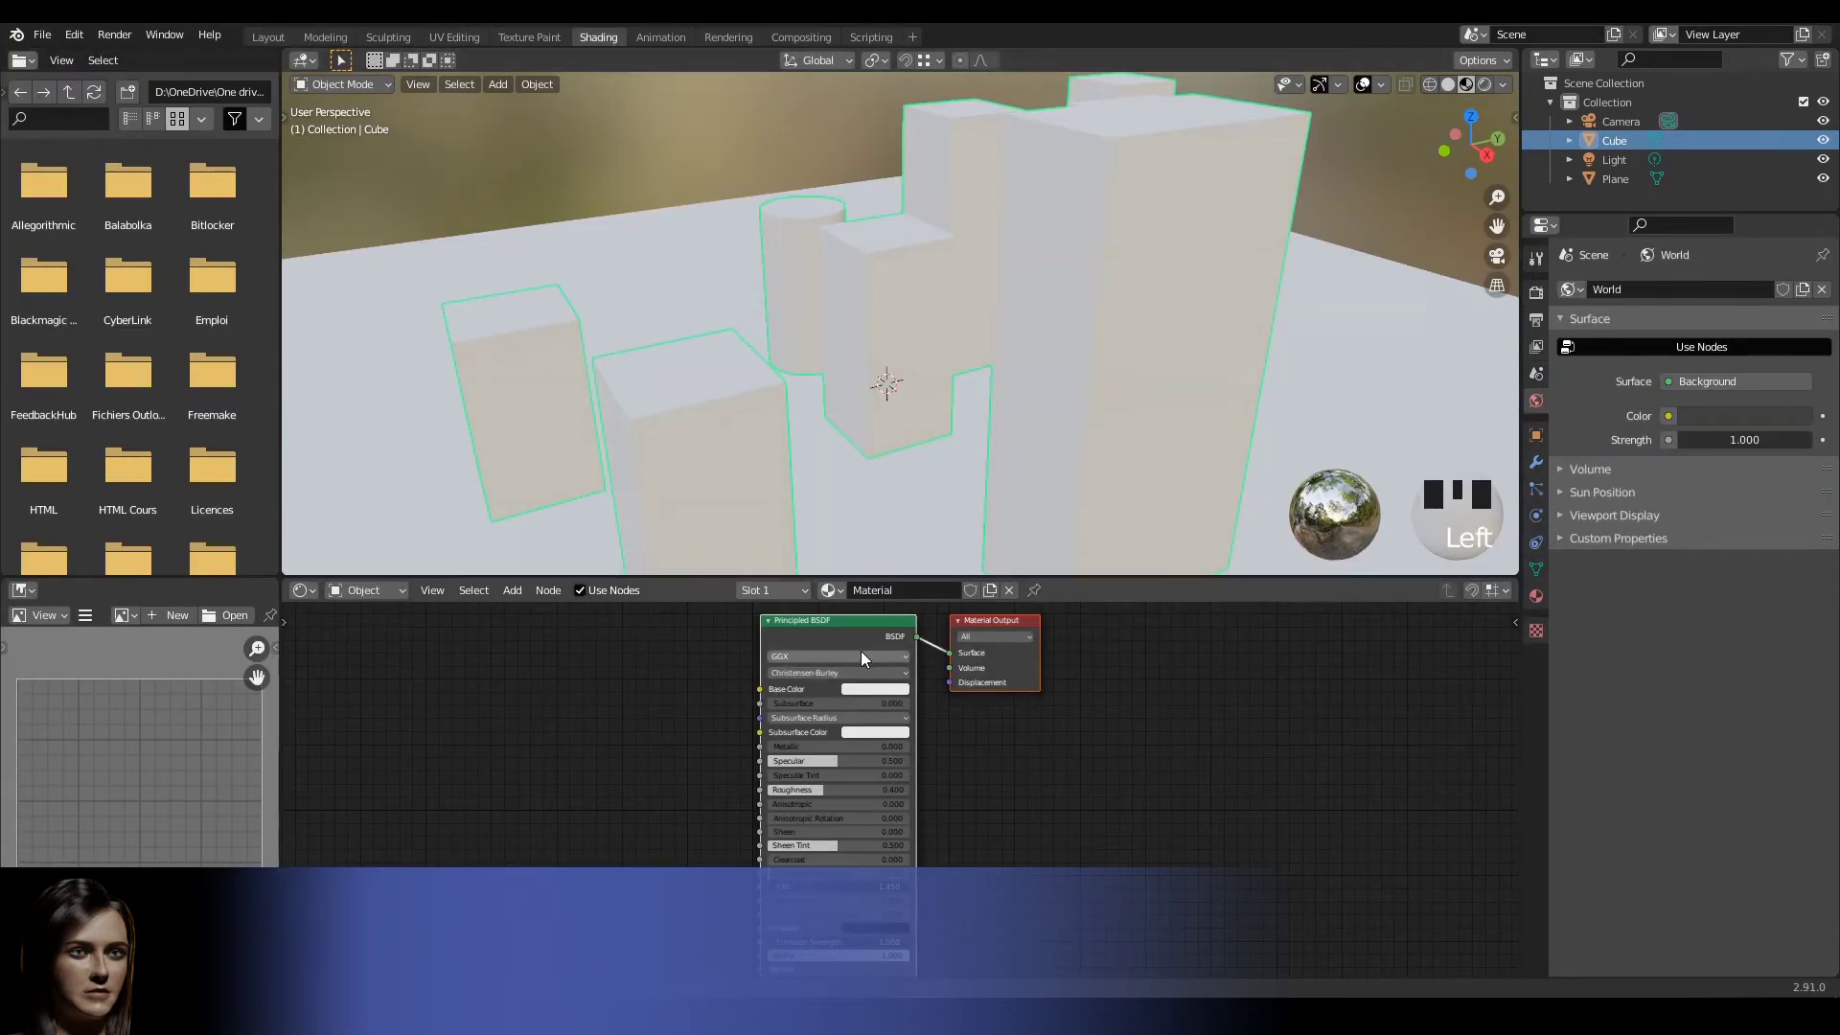
{"action": "key", "text": "shift+a"}
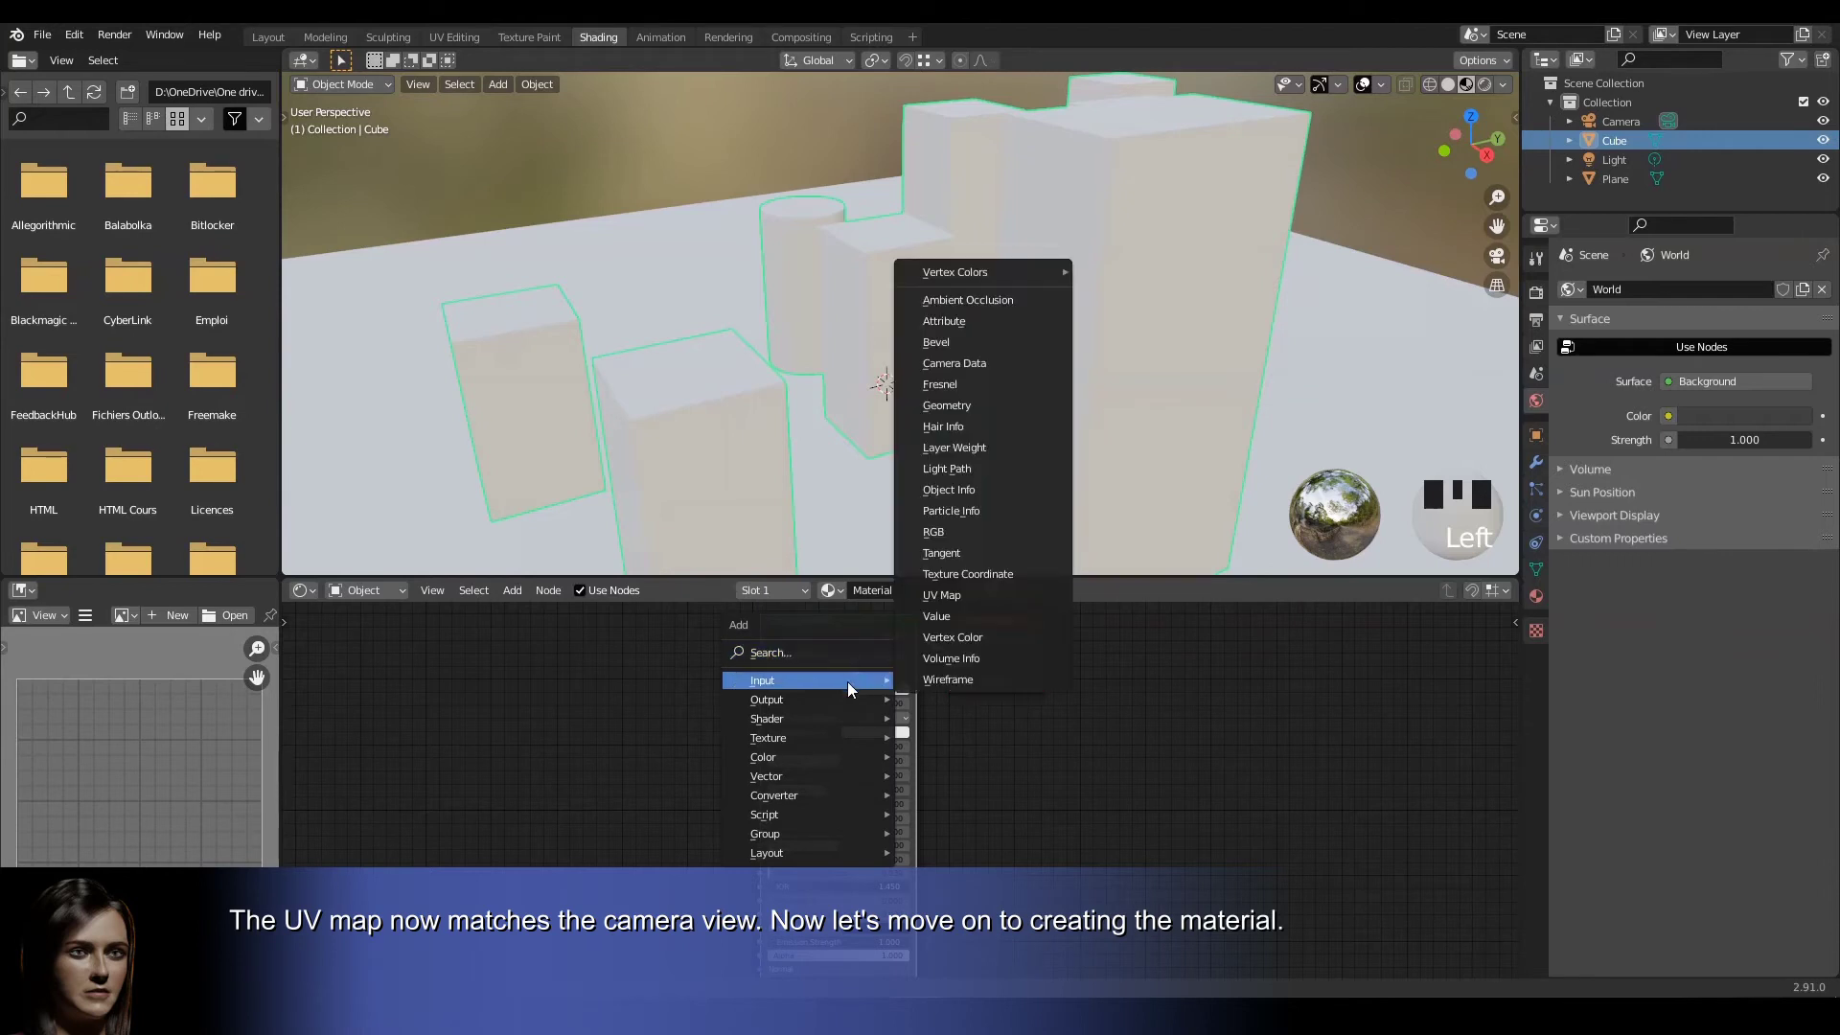
{"action": "mouse_move", "coordinate": [812, 741]}
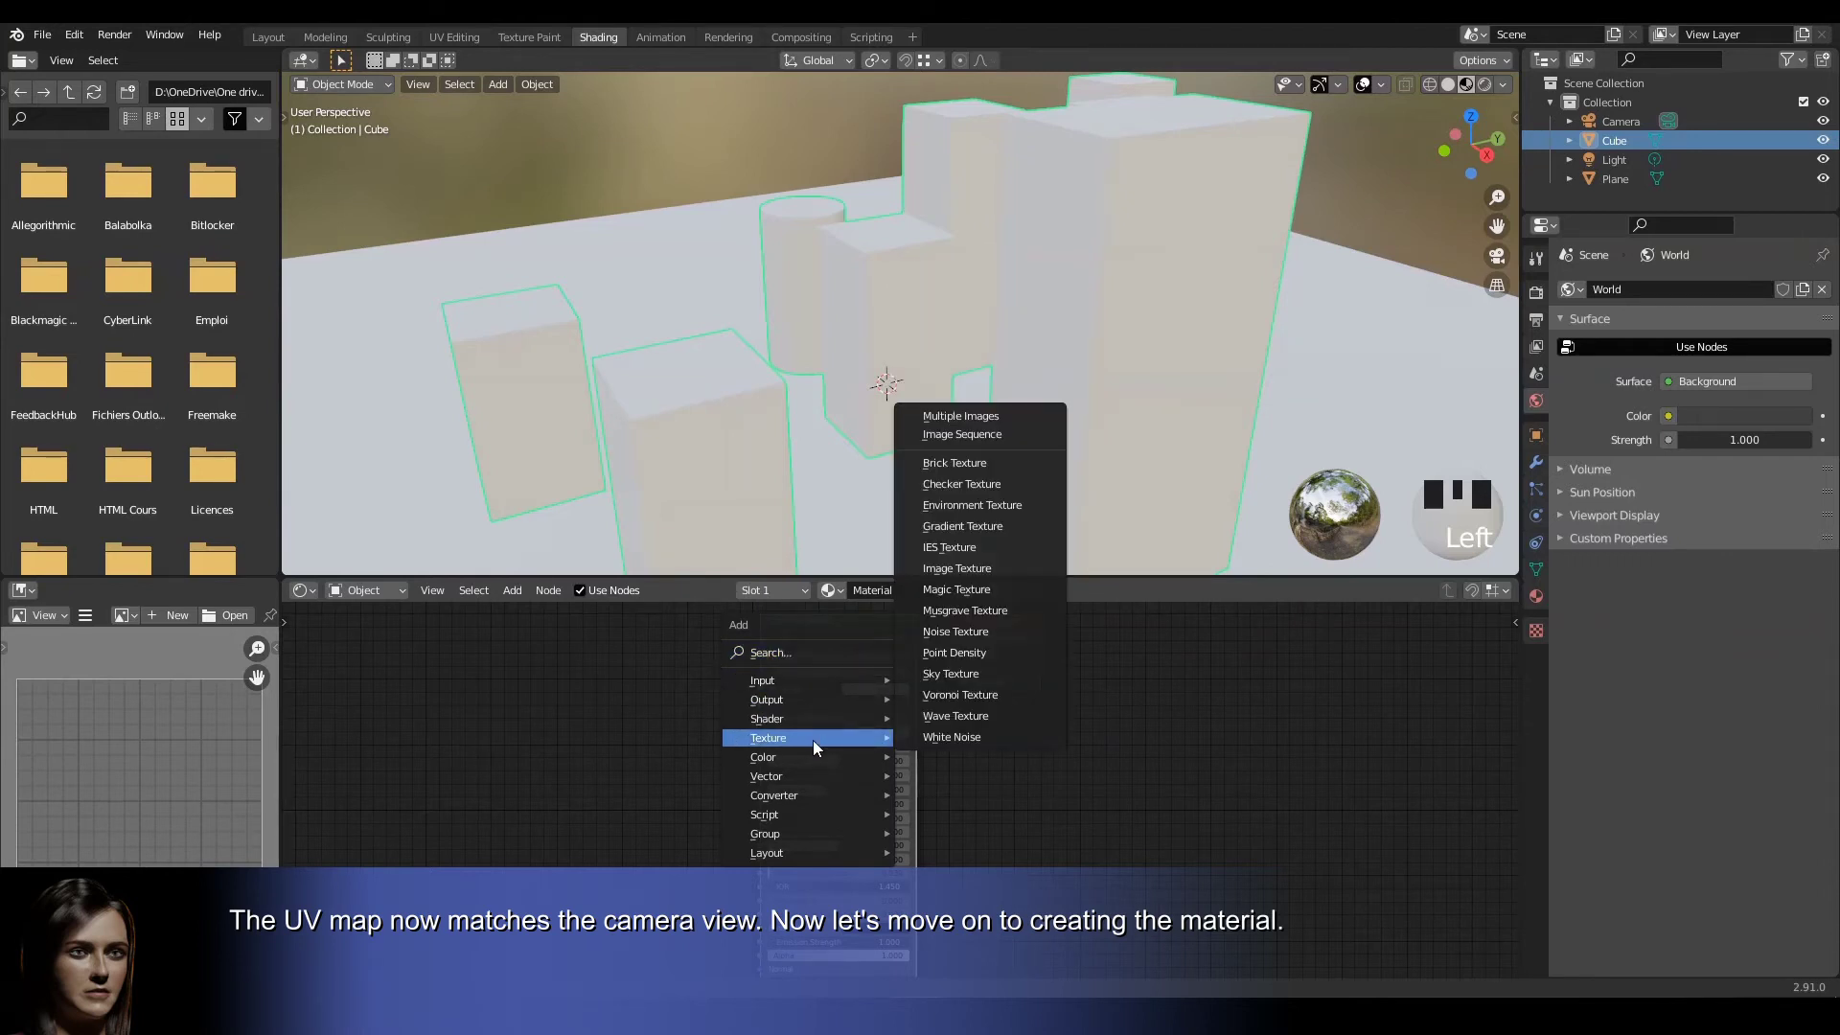
{"action": "left_click", "coordinate": [952, 567]}
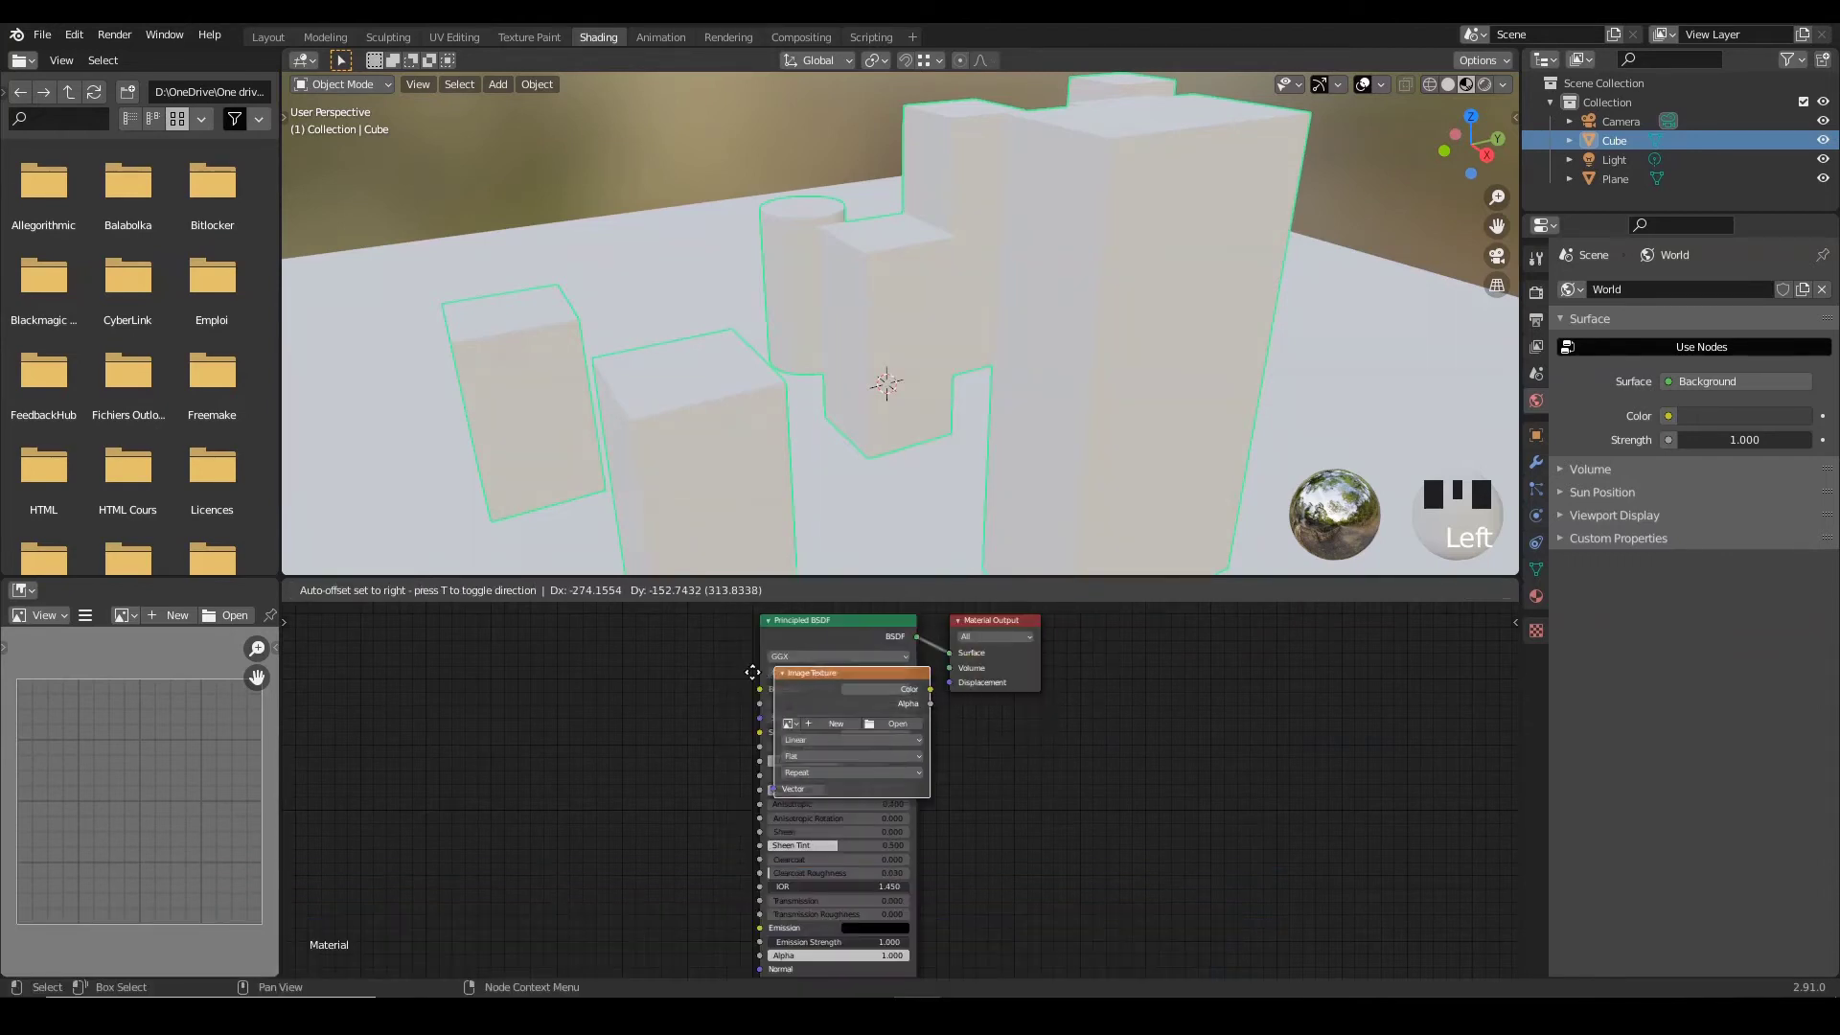
{"action": "left_click", "coordinate": [501, 655]}
{"action": "left_click_drag", "start_coordinate": [679, 672], "coordinate": [760, 689]}
- Assign Hello.PNG to the Image Texture node and check the textured columns in camera view
{"action": "left_click", "coordinate": [539, 707]}
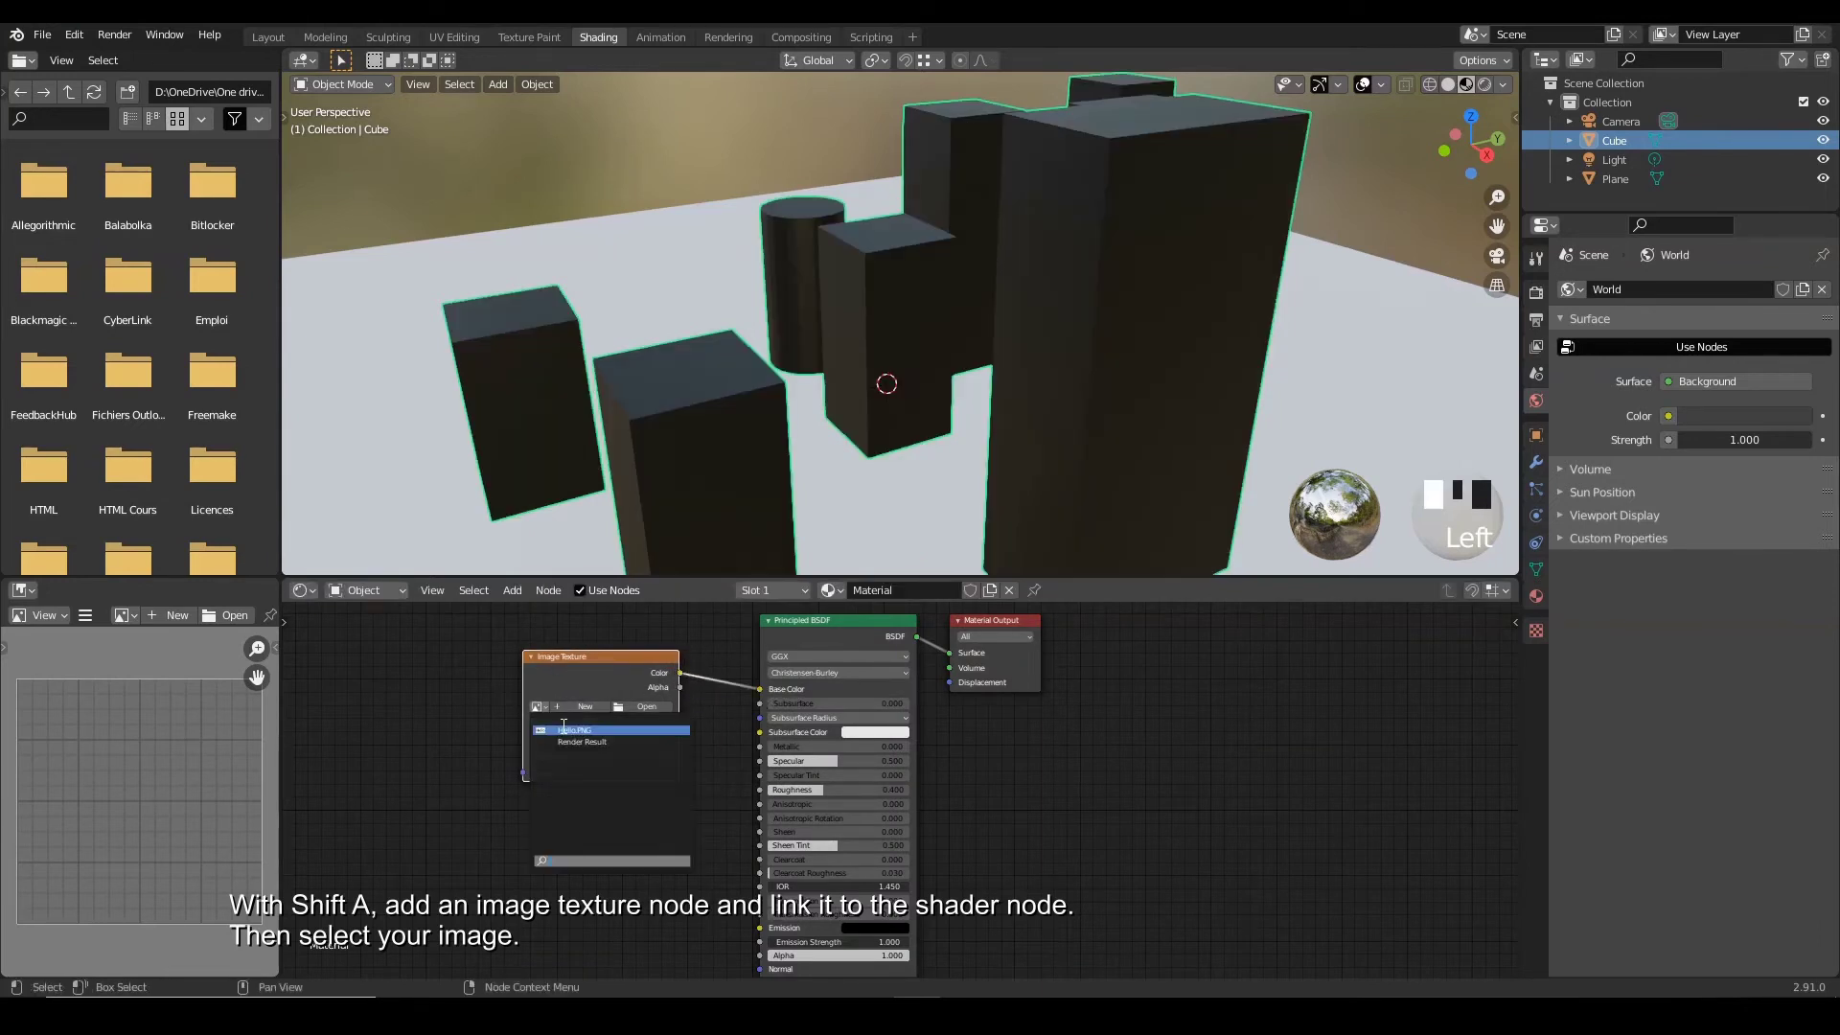
{"action": "left_click", "coordinate": [571, 731]}
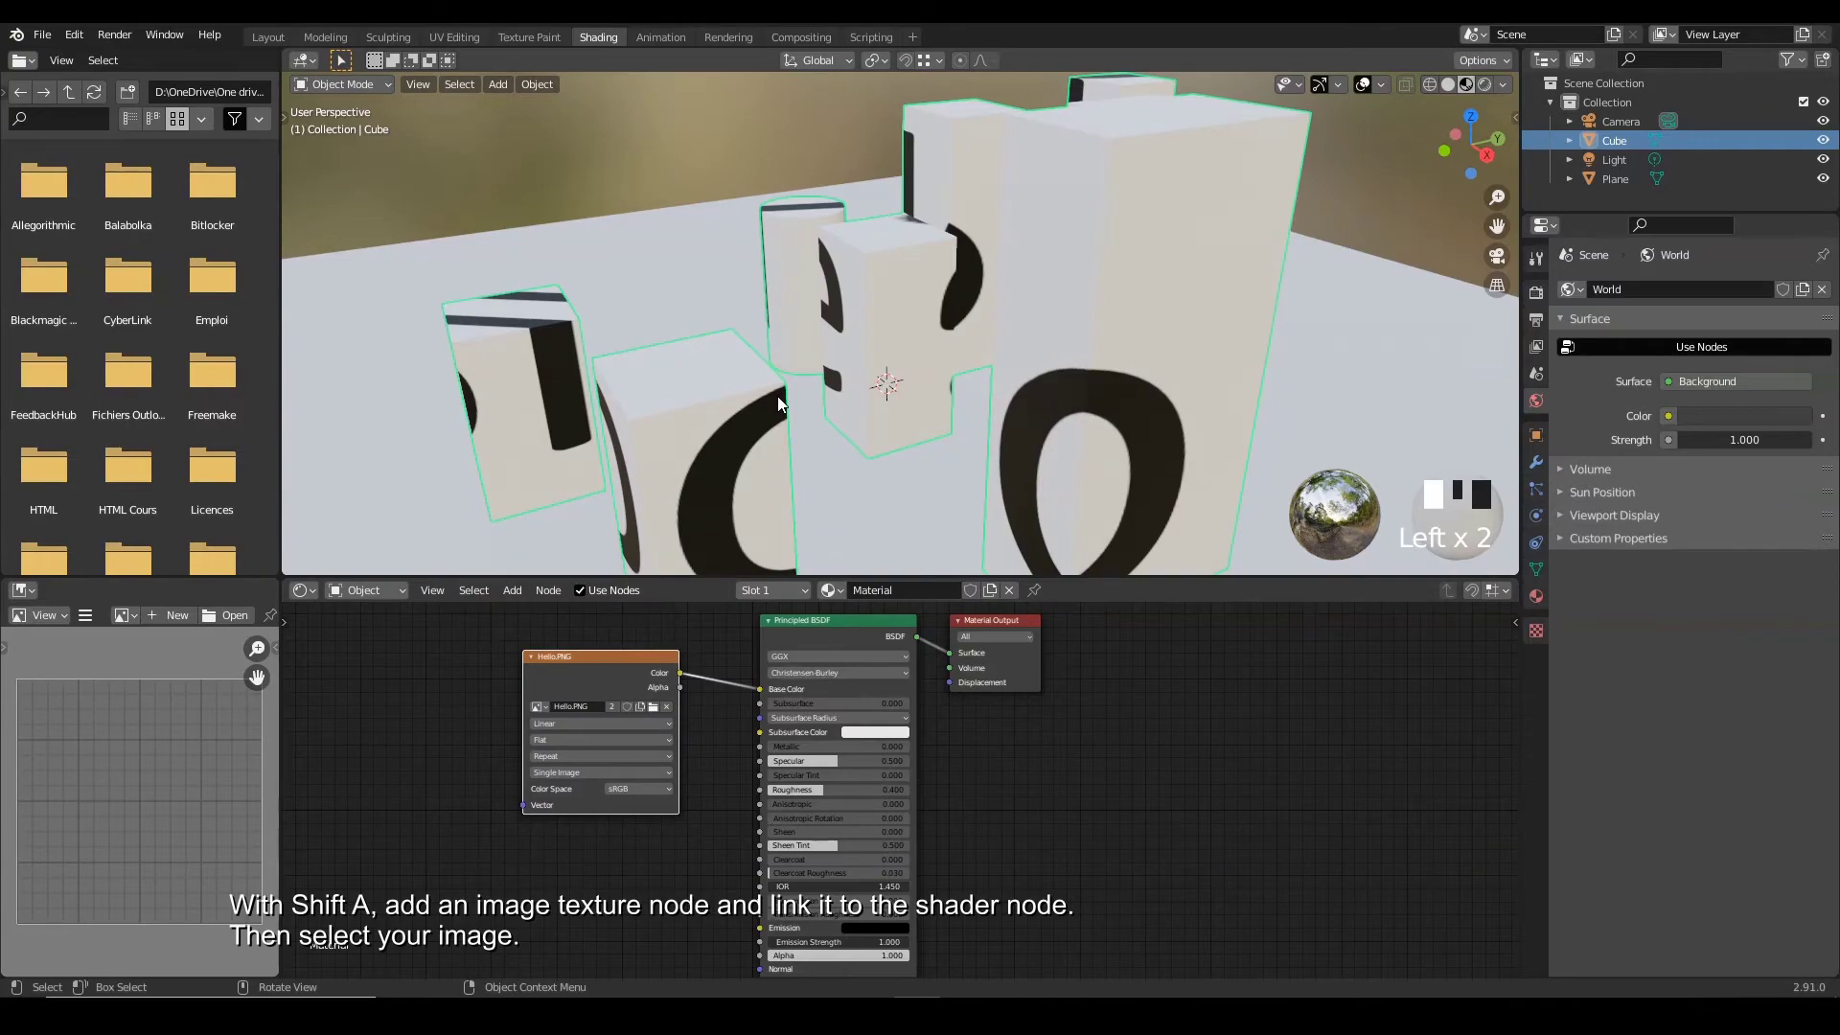
{"action": "key", "text": "KP_0"}
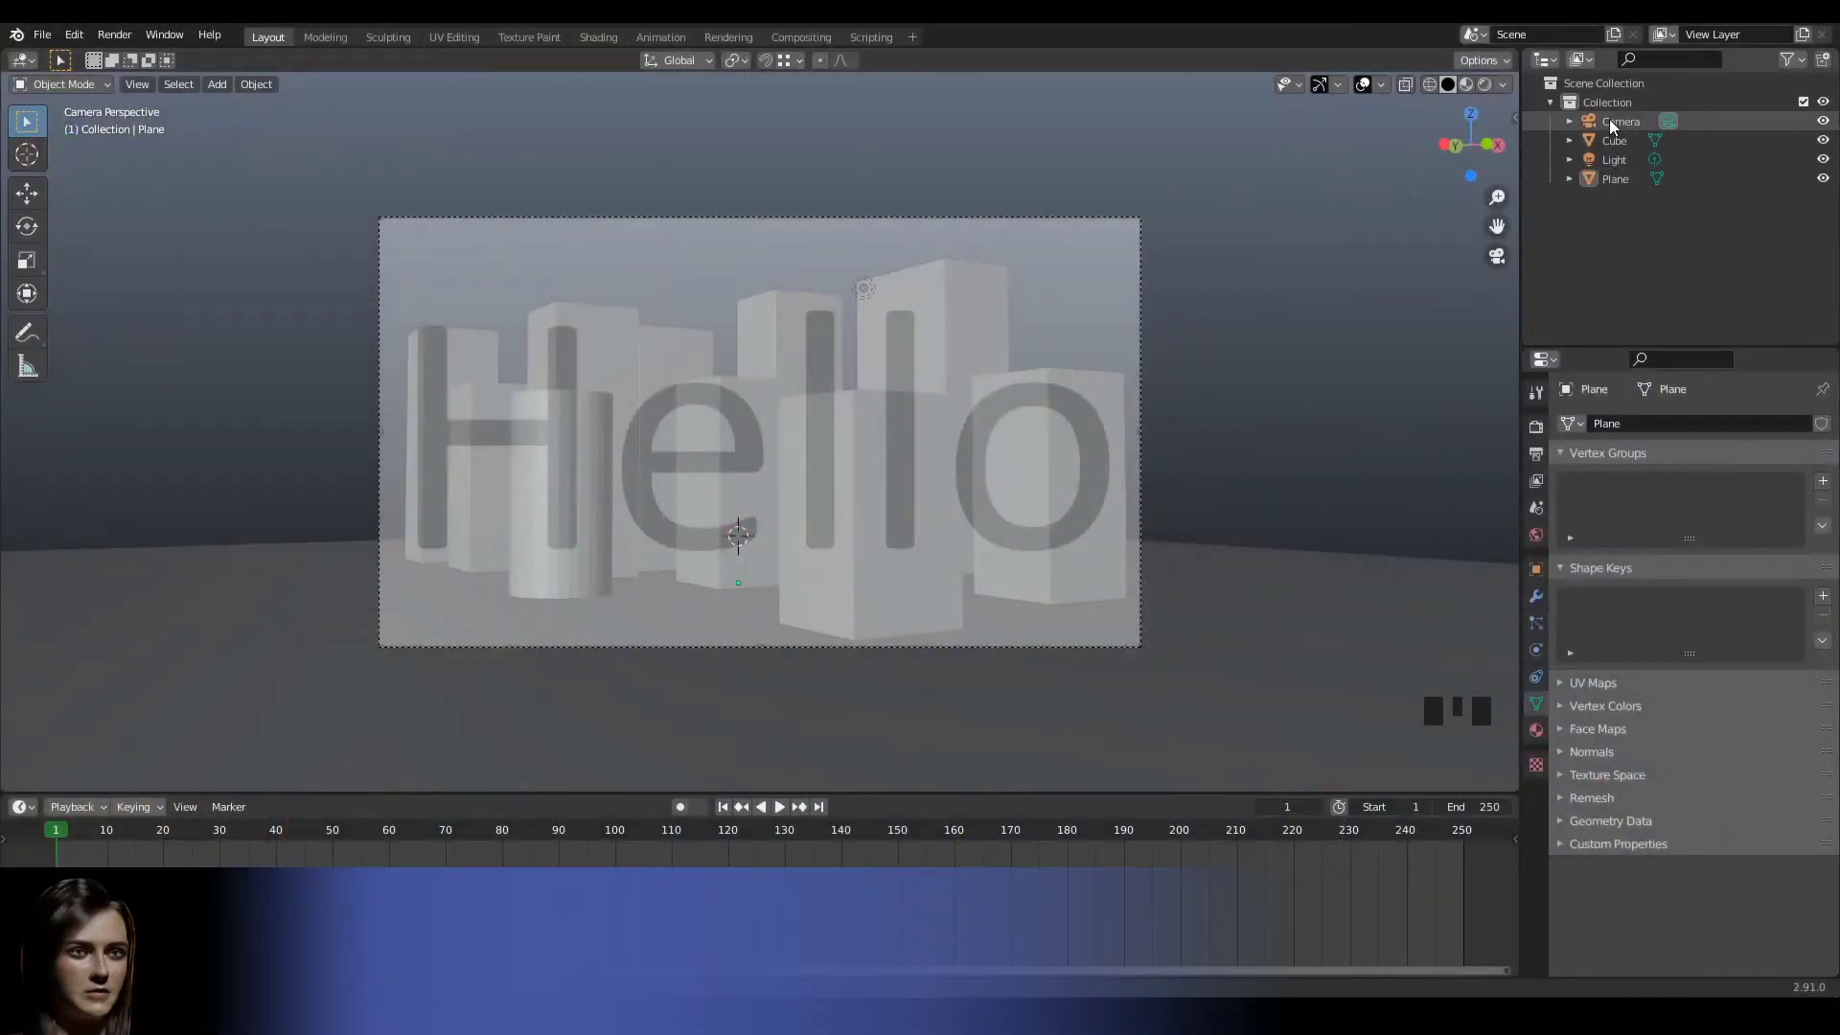
- Select the camera and insert a Location & Rotation keyframe for it at frame 100
{"action": "left_click", "coordinate": [1608, 116]}
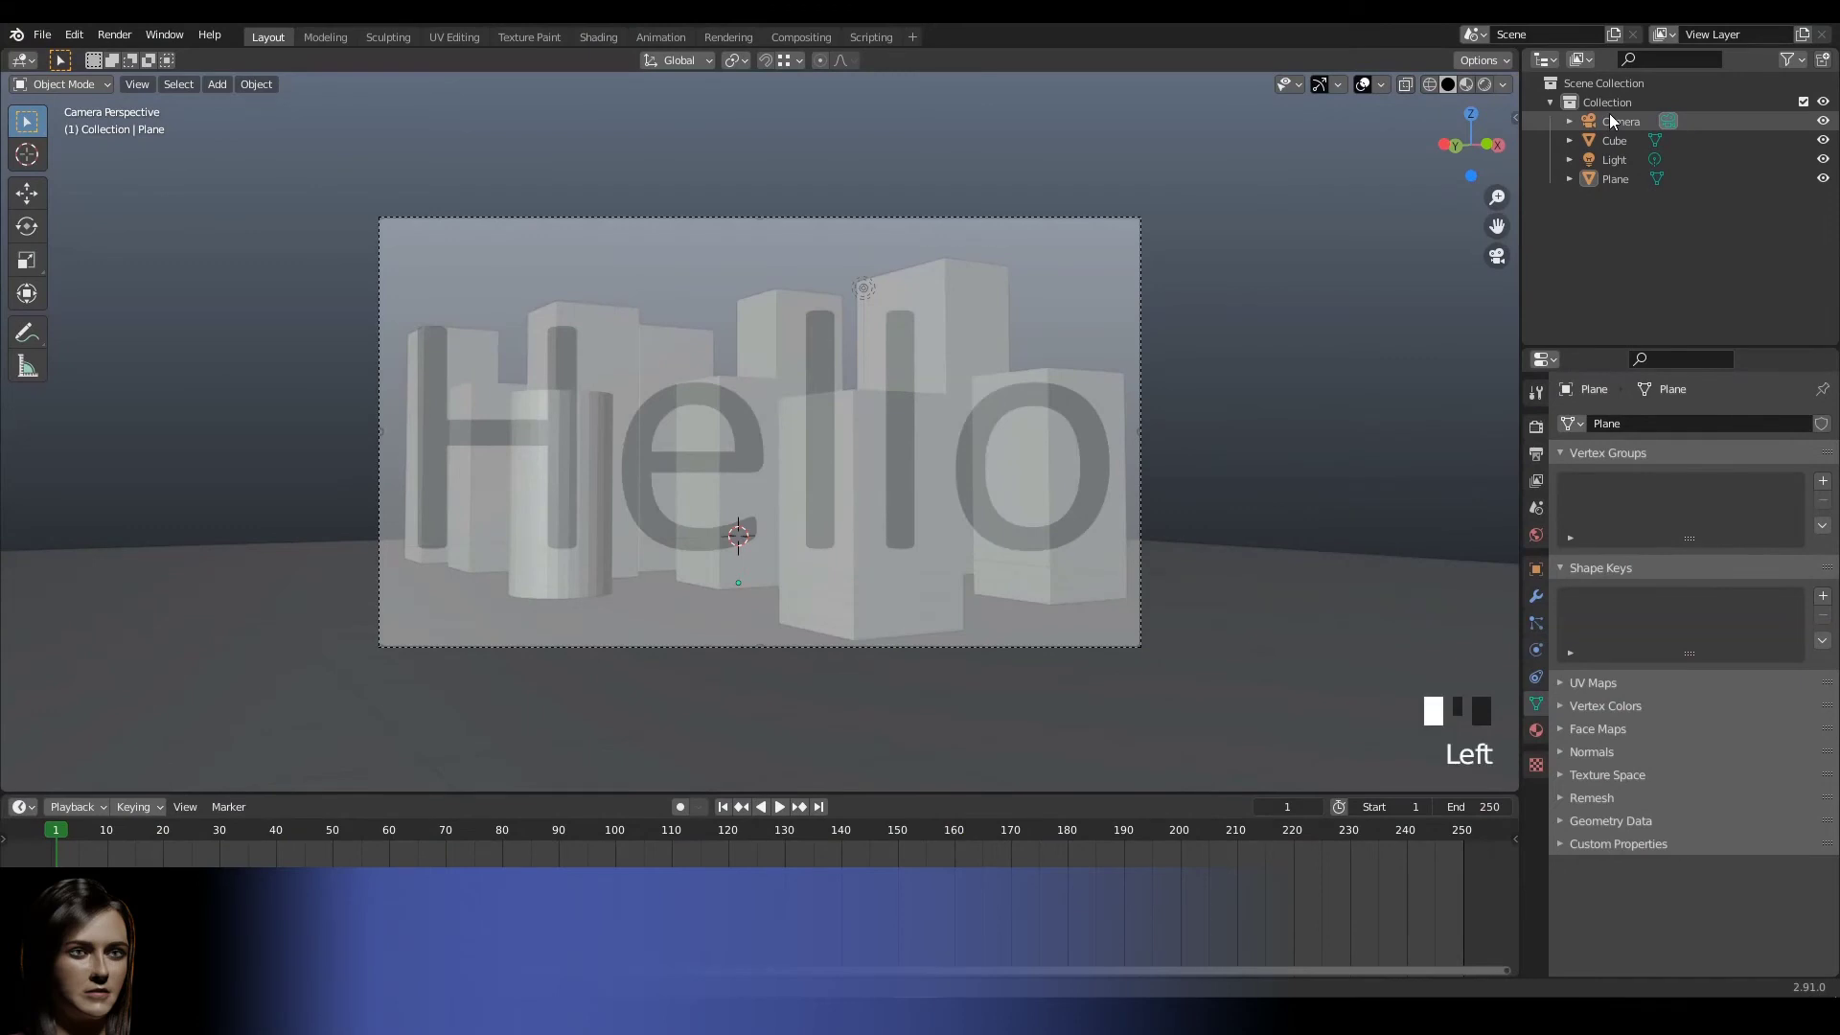
{"action": "double_click", "coordinate": [1289, 806]}
{"action": "type", "text": "00"}
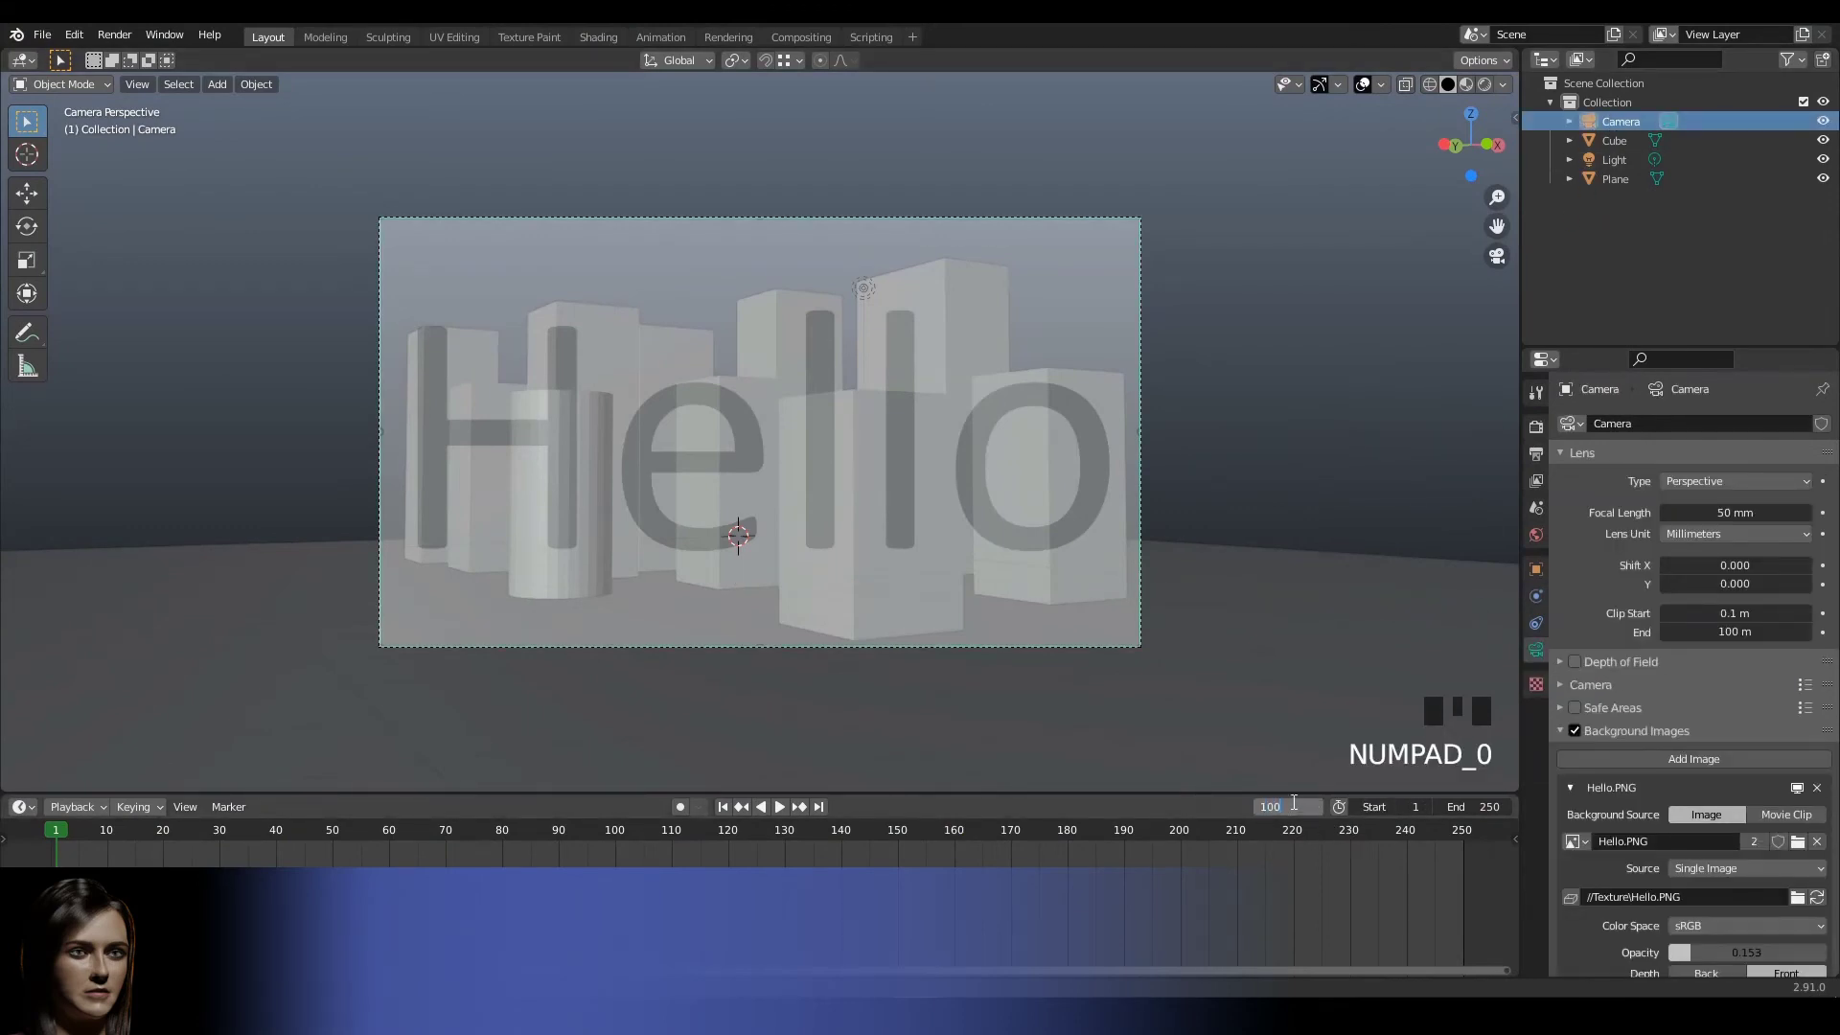
{"action": "key", "text": "Return"}
{"action": "middle_click_drag", "start_coordinate": [1071, 517], "coordinate": [1100, 519]}
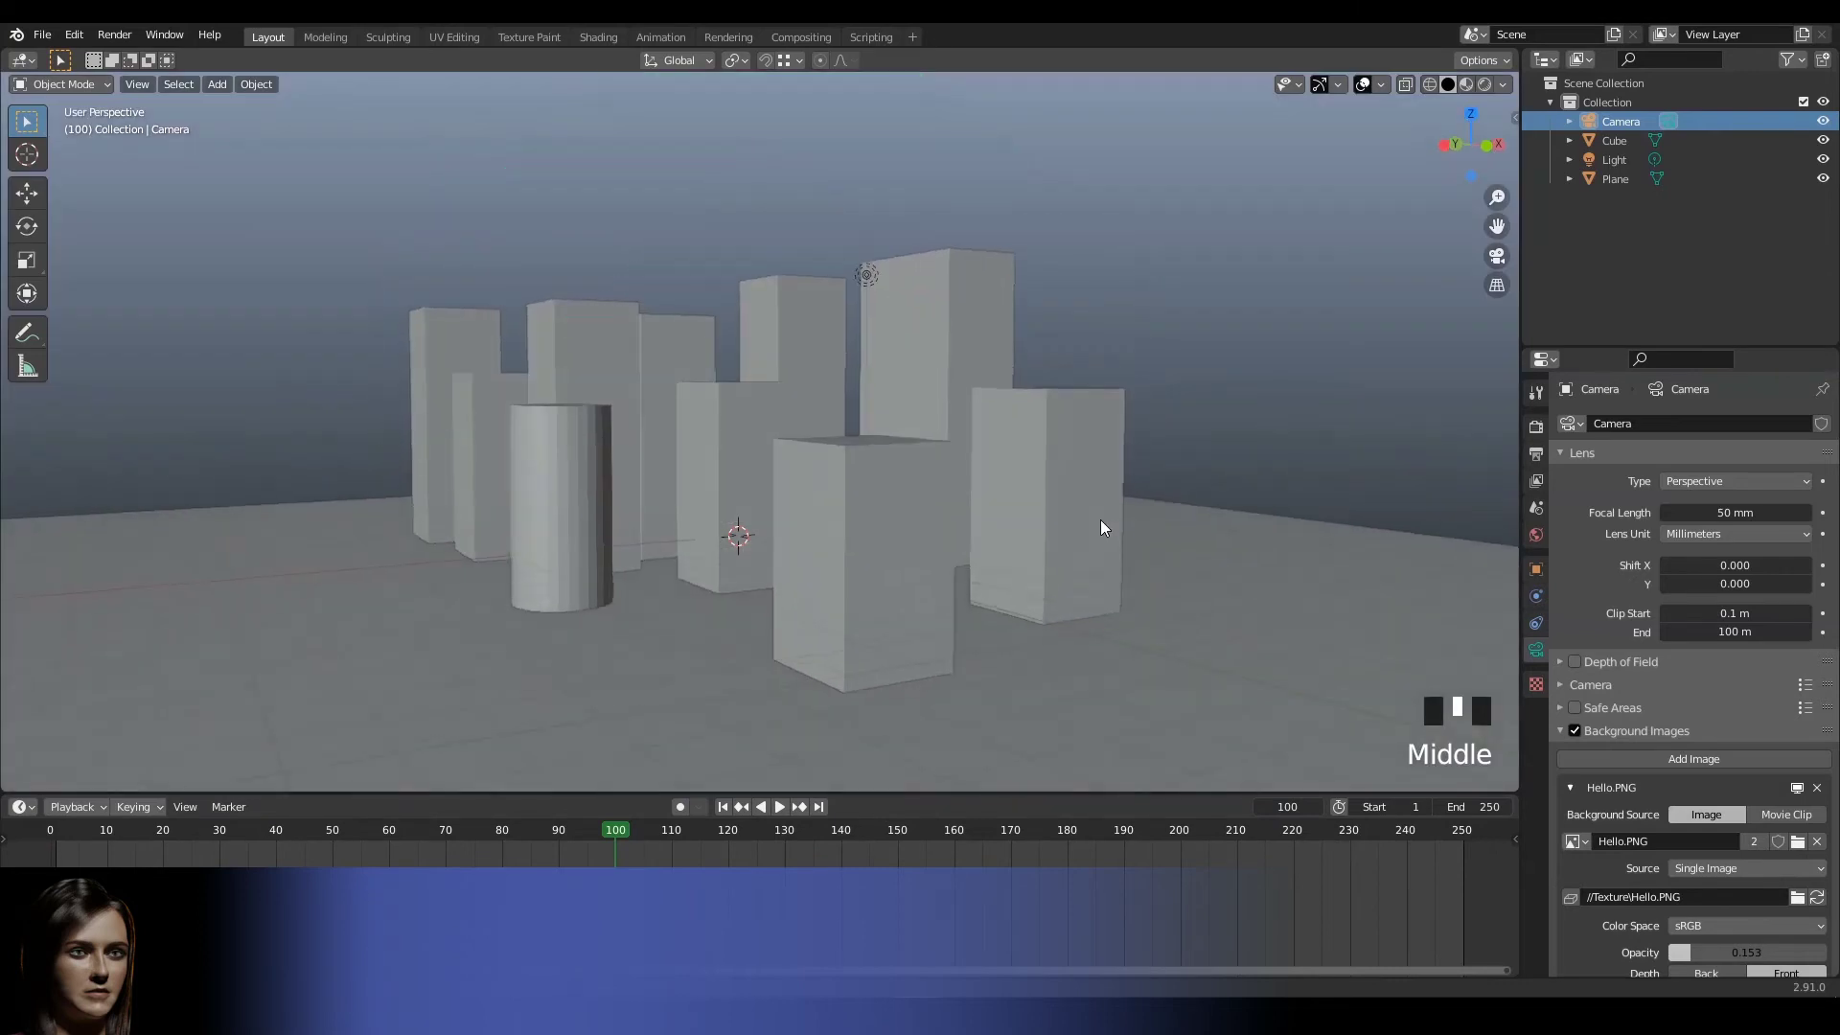
{"action": "scroll", "coordinate": [1096, 531], "scroll_direction": "down", "scroll_amount": 2}
{"action": "scroll", "coordinate": [1095, 531], "scroll_direction": "down", "scroll_amount": 1}
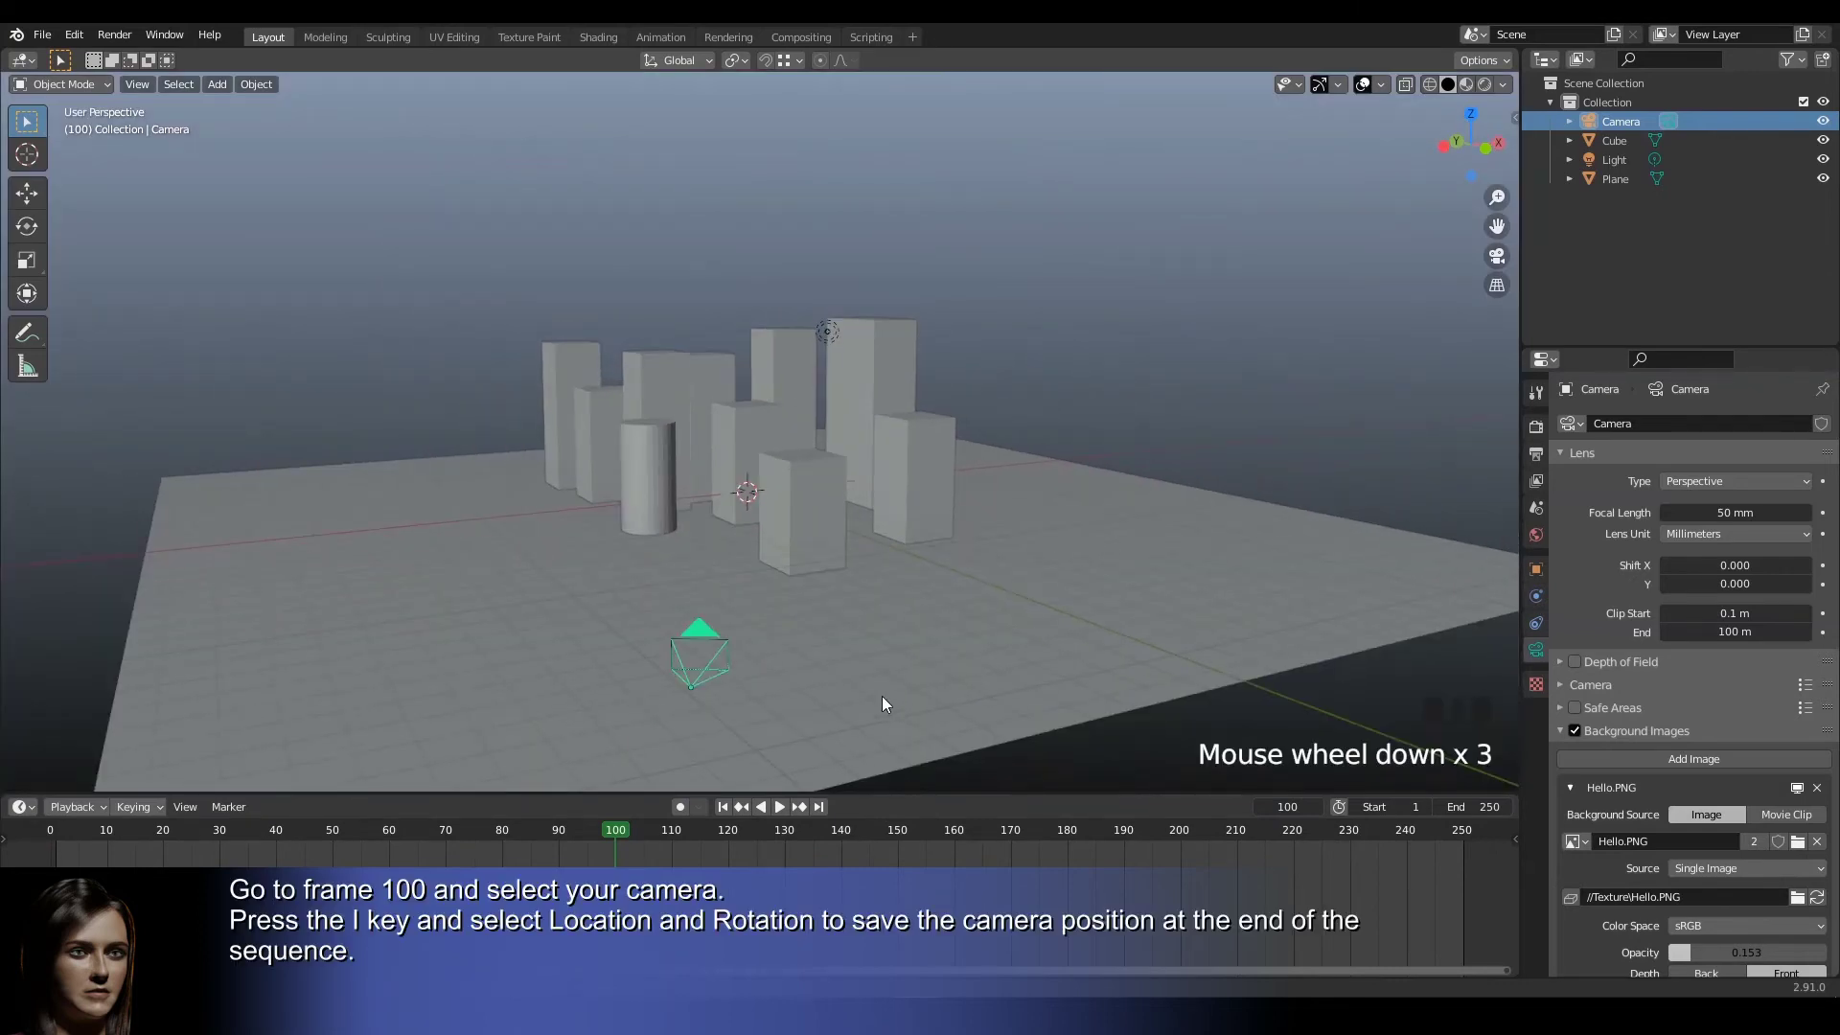
{"action": "key", "text": "i"}
{"action": "left_click", "coordinate": [705, 658]}
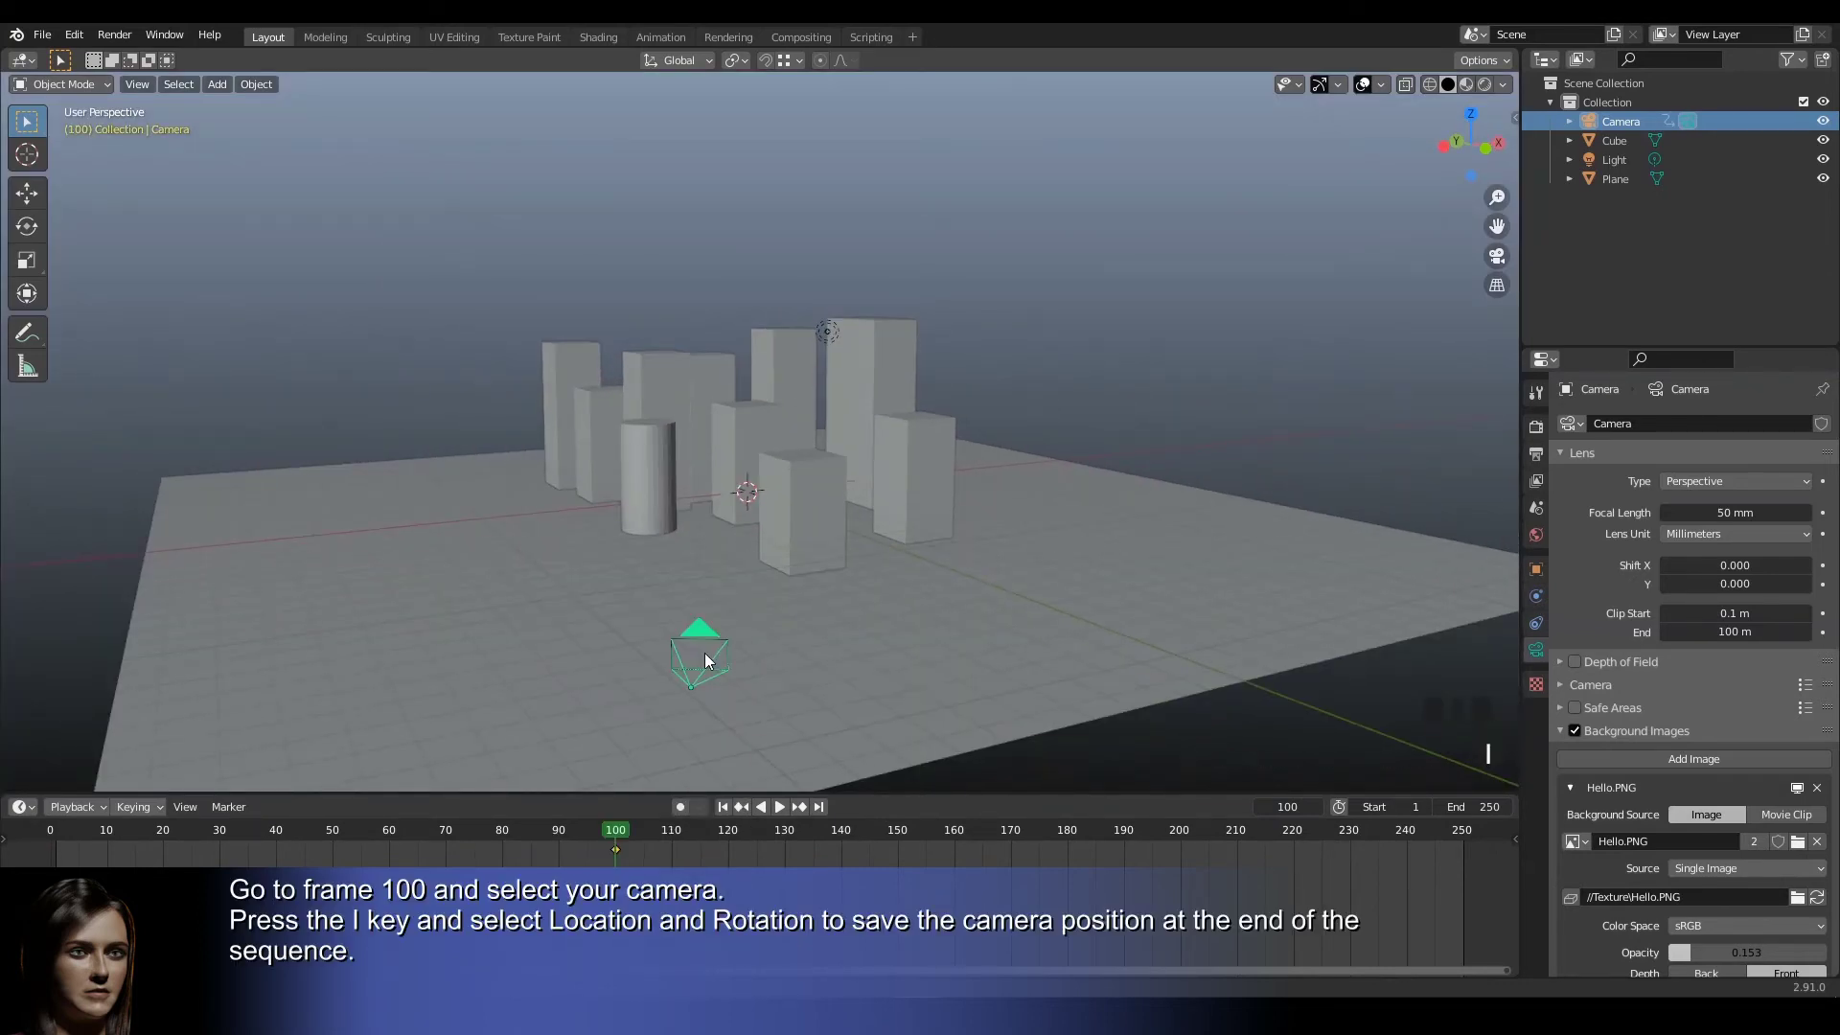
- At frame 1, reposition the camera to a raised view from behind the columns and insert a Location & Rotation keyframe
{"action": "key", "text": "space"}
{"action": "left_click_drag", "start_coordinate": [594, 830], "coordinate": [55, 830]}
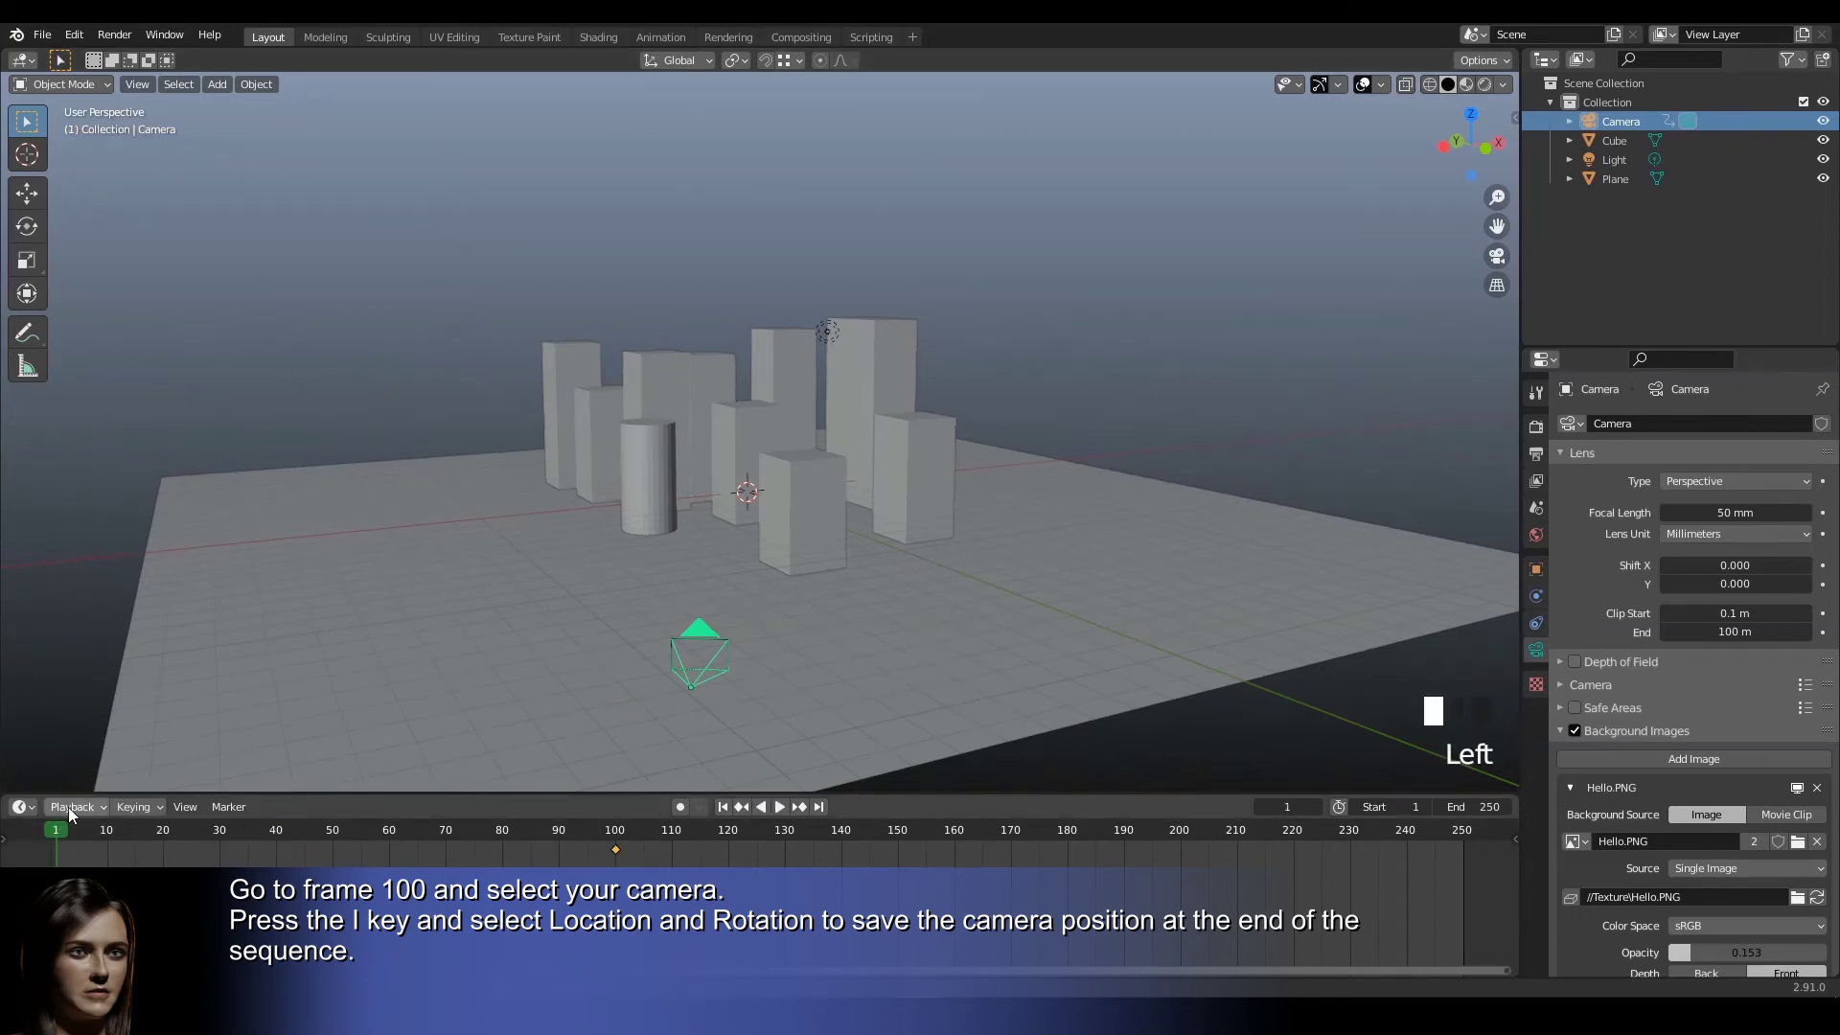
{"action": "middle_click_drag", "start_coordinate": [464, 566], "coordinate": [838, 649]}
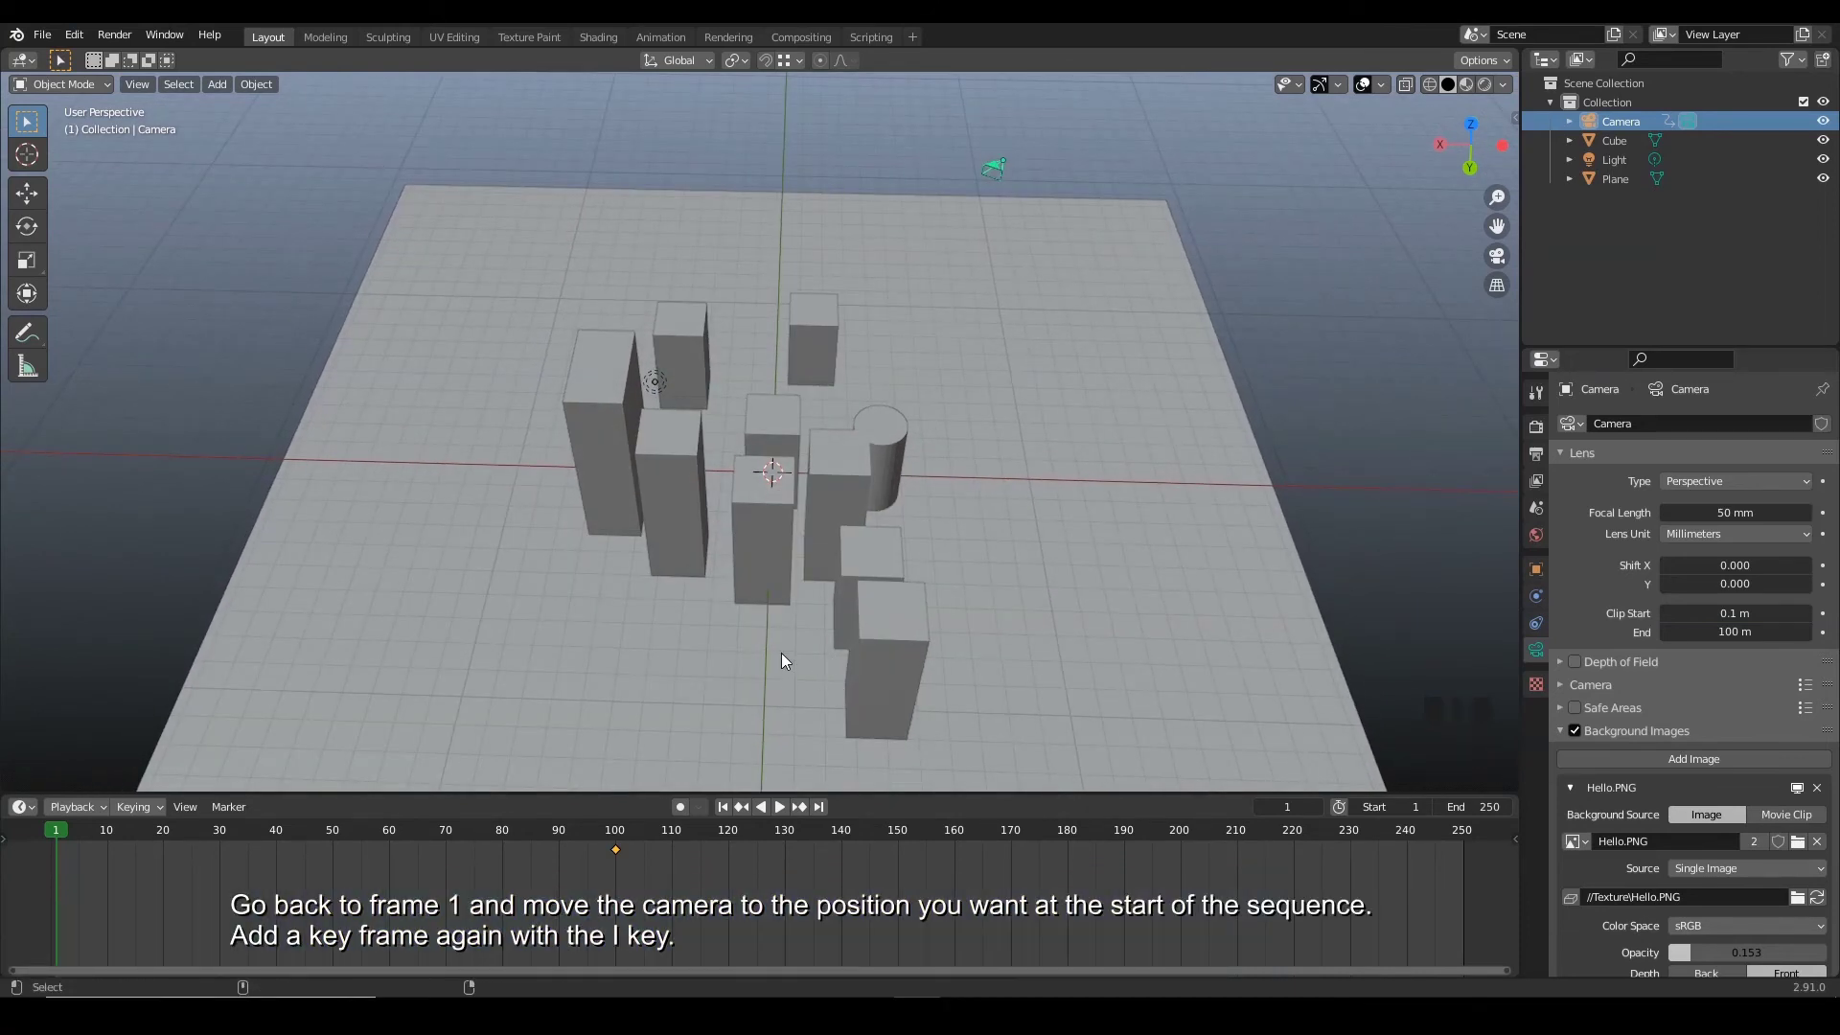
{"action": "key", "text": "ctrl+alt+KP_0"}
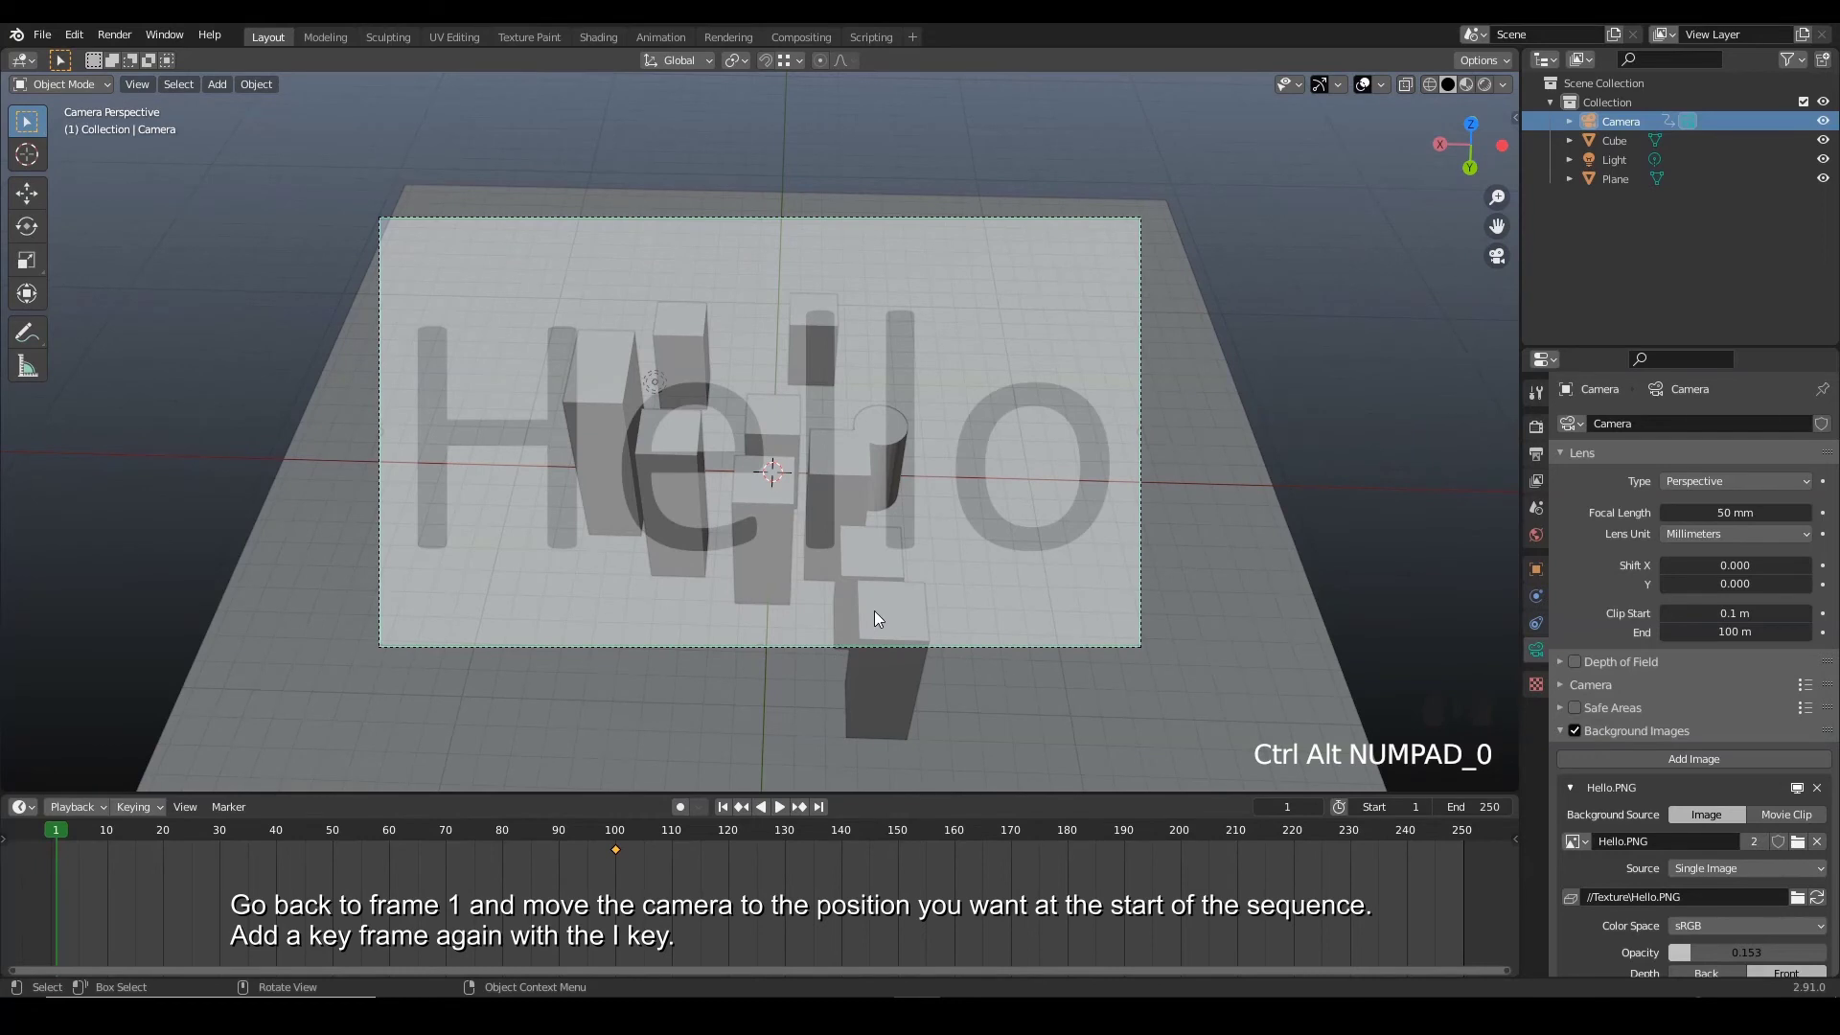
{"action": "key", "text": "g"}
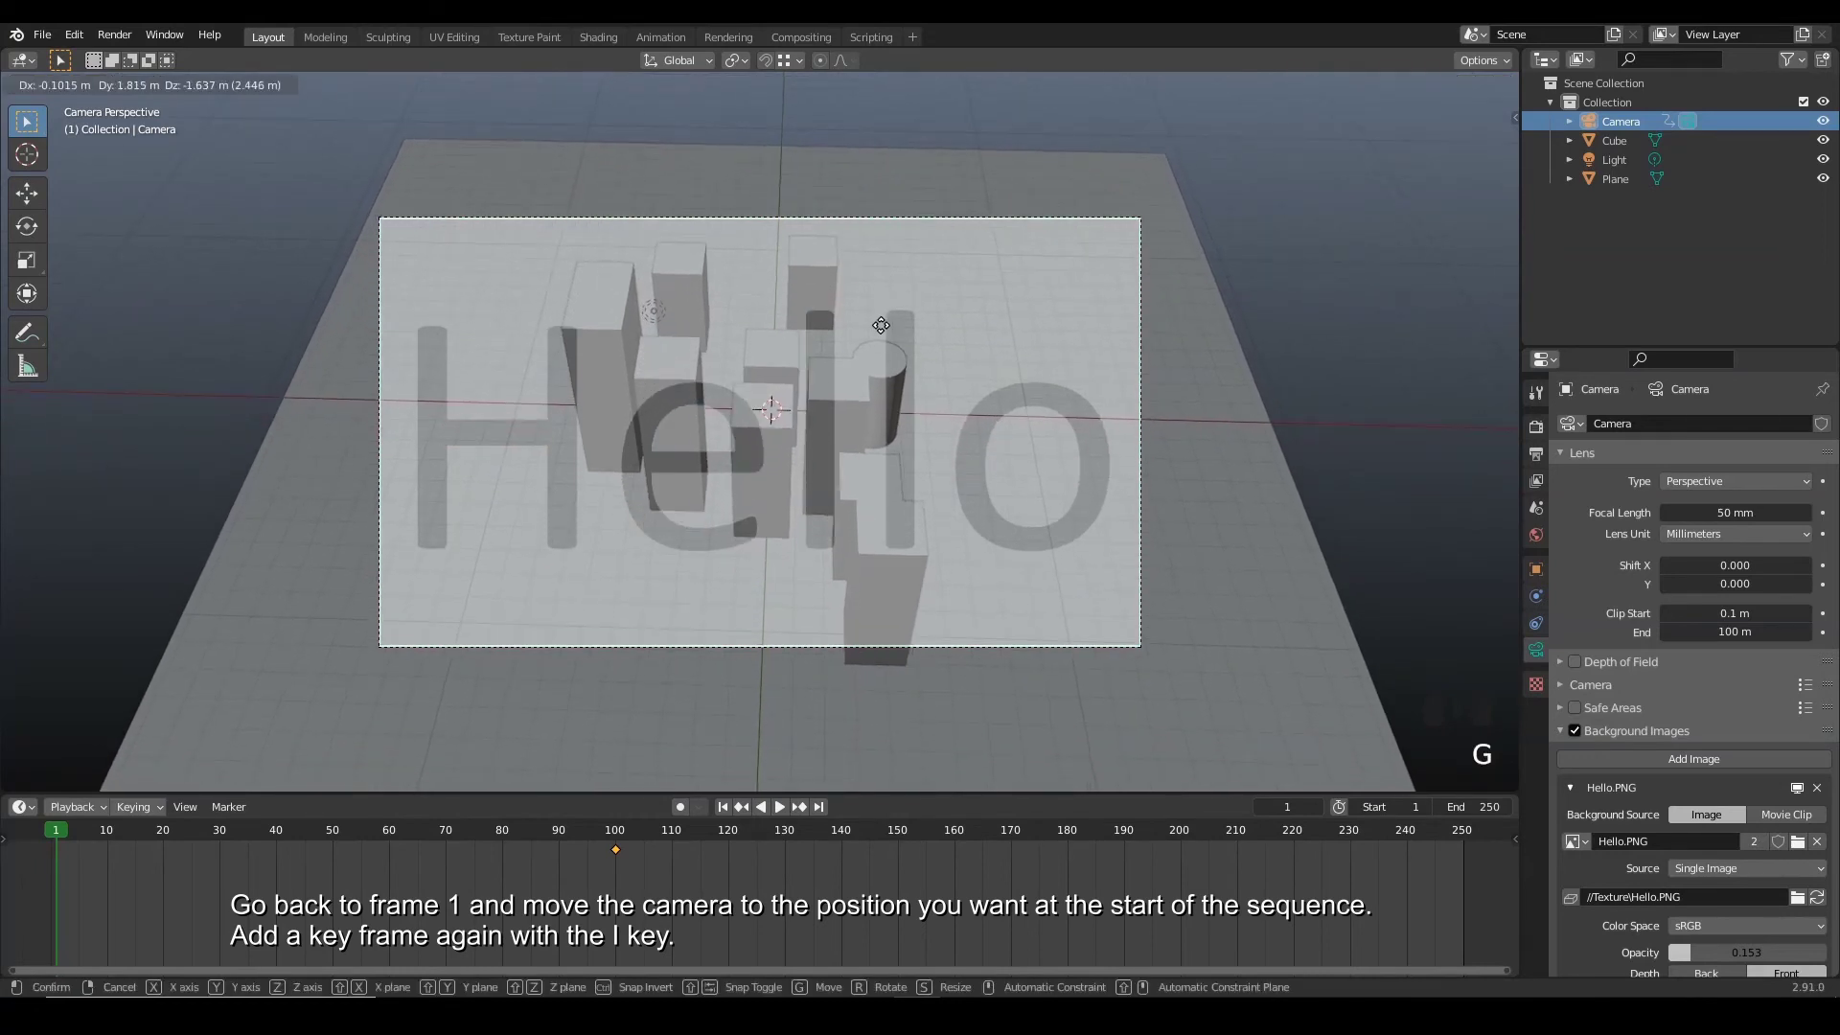
{"action": "left_click", "coordinate": [873, 359]}
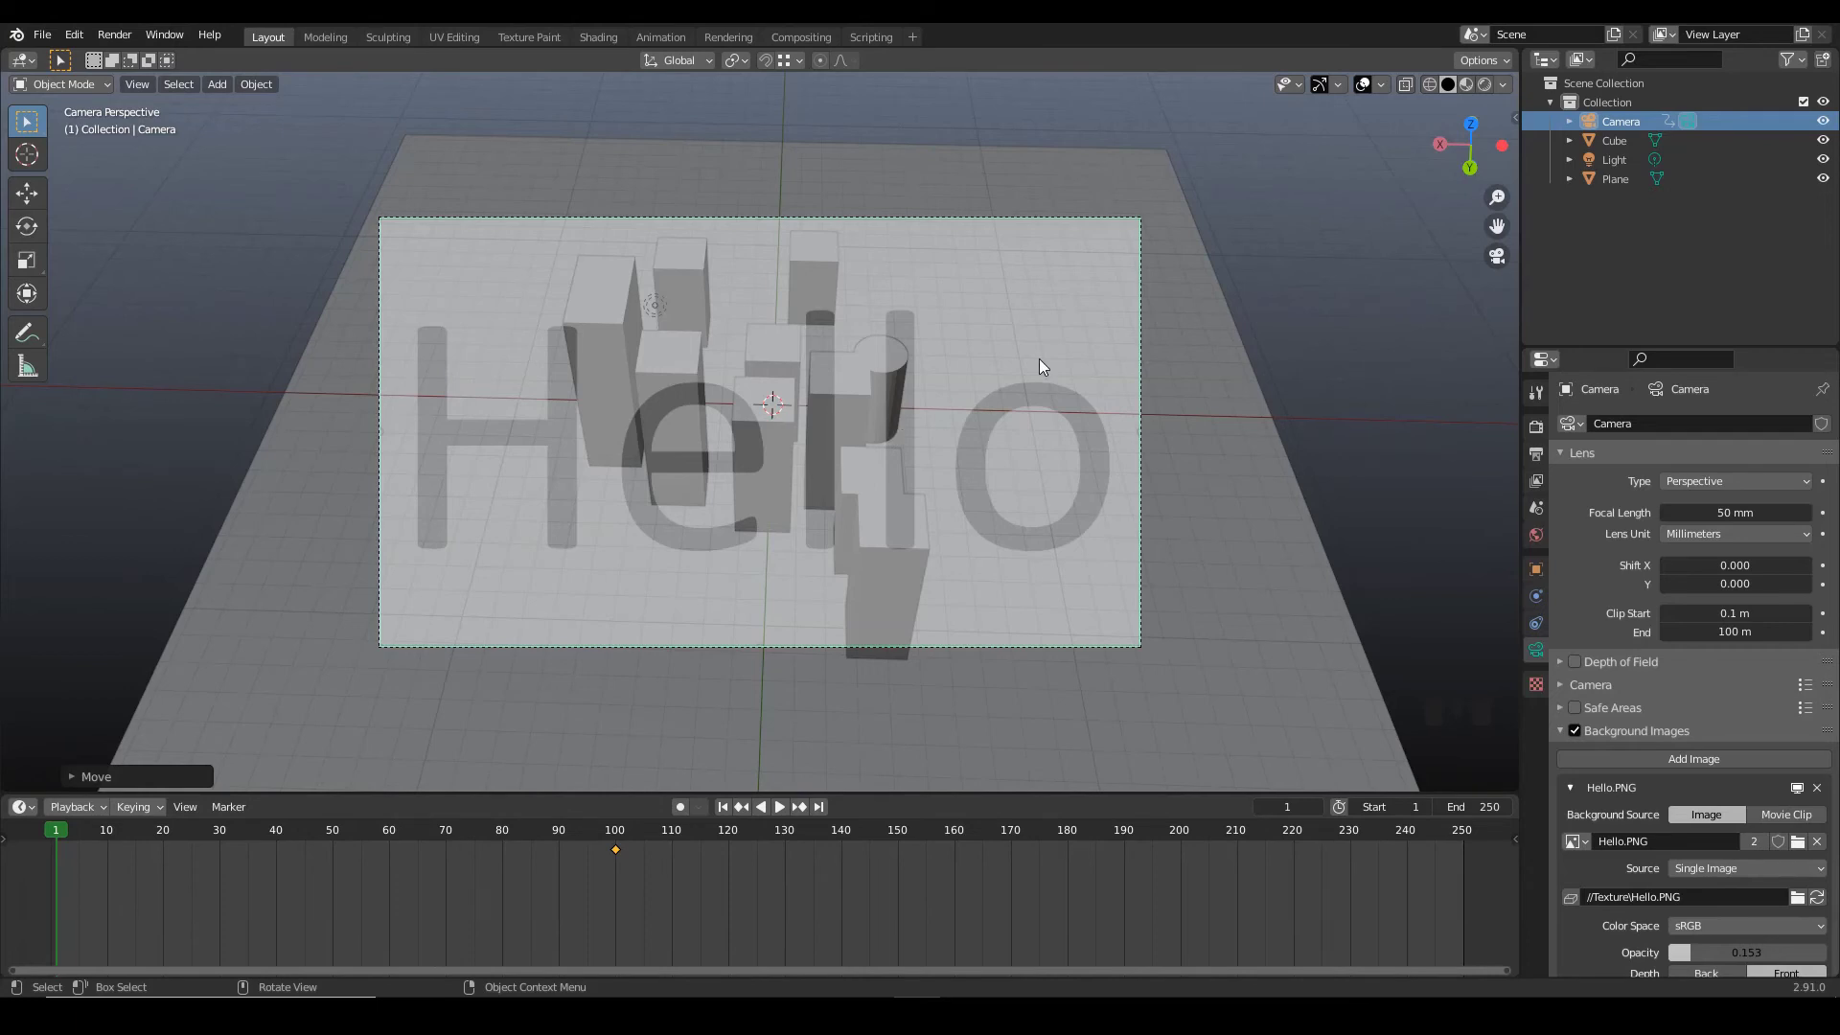
{"action": "key", "text": "i"}
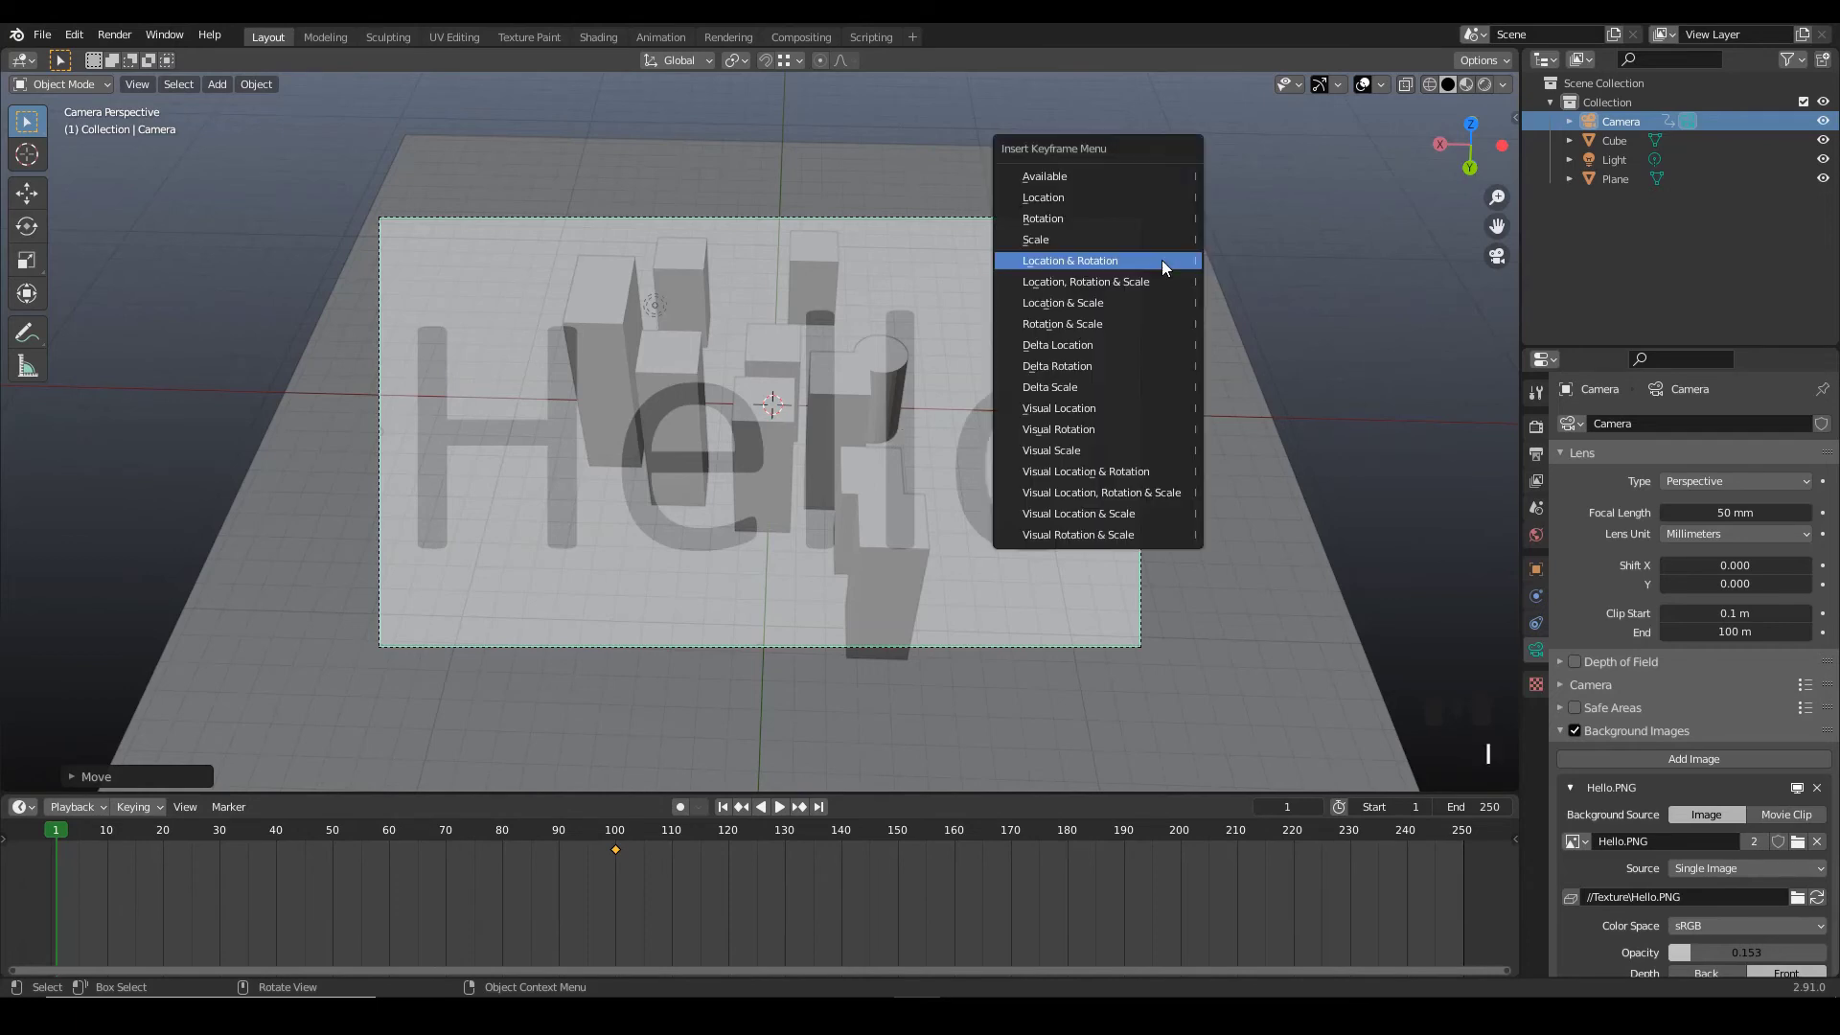
{"action": "left_click", "coordinate": [1161, 260]}
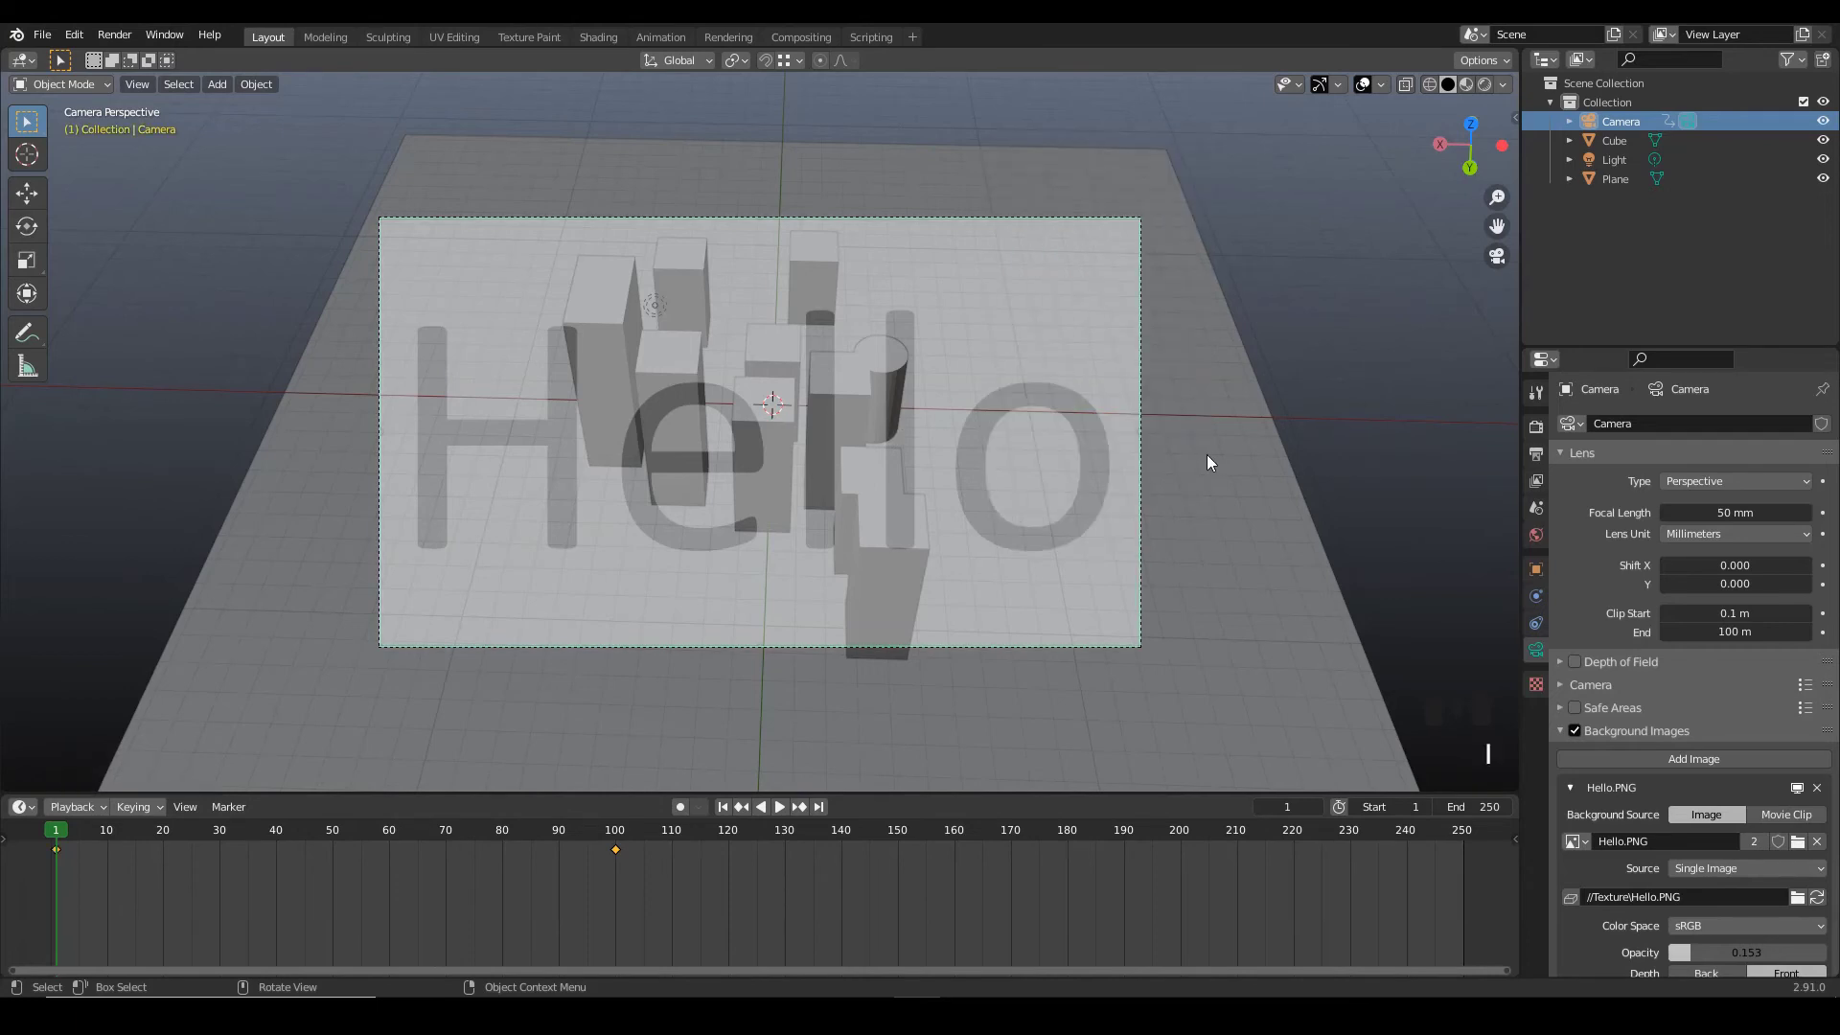
- At frame 50, reposition the camera to an angled view from the side of the columns and insert a Location & Rotation keyframe
{"action": "middle_click_drag", "start_coordinate": [1207, 455], "coordinate": [1105, 440]}
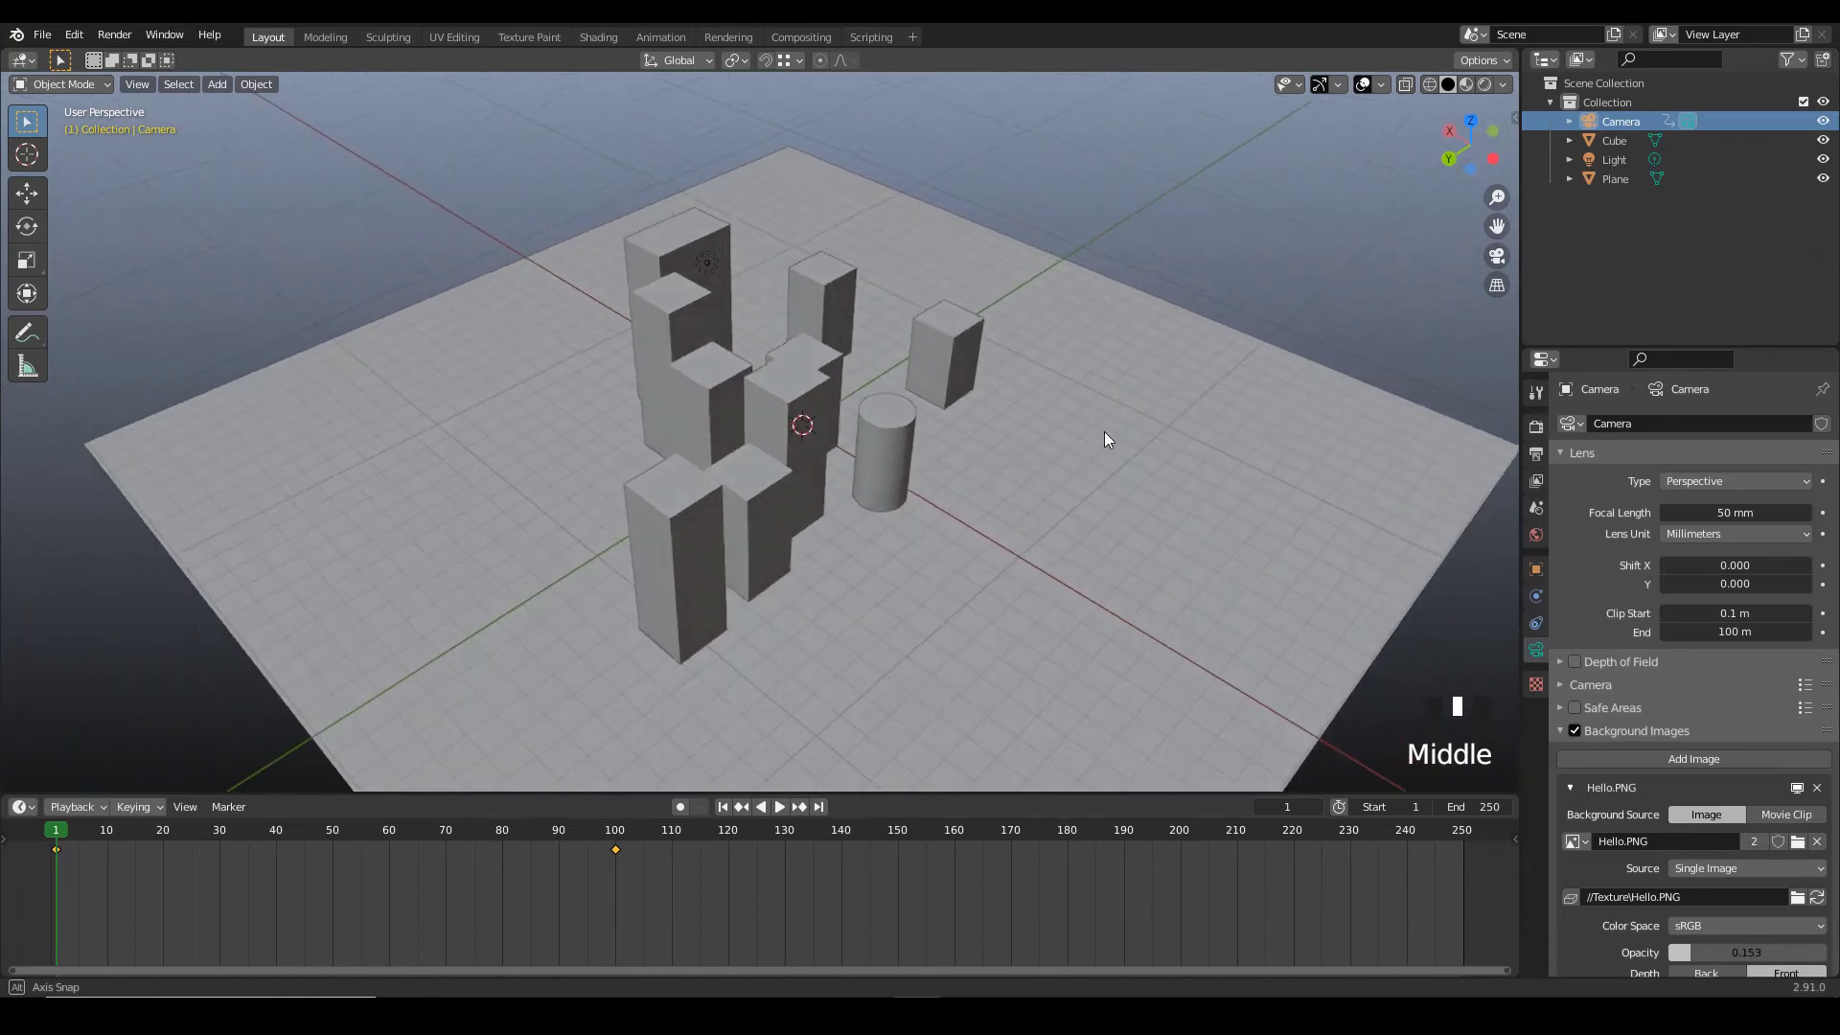
{"action": "left_click", "coordinate": [331, 831]}
{"action": "middle_click_drag", "start_coordinate": [843, 575], "coordinate": [792, 560]}
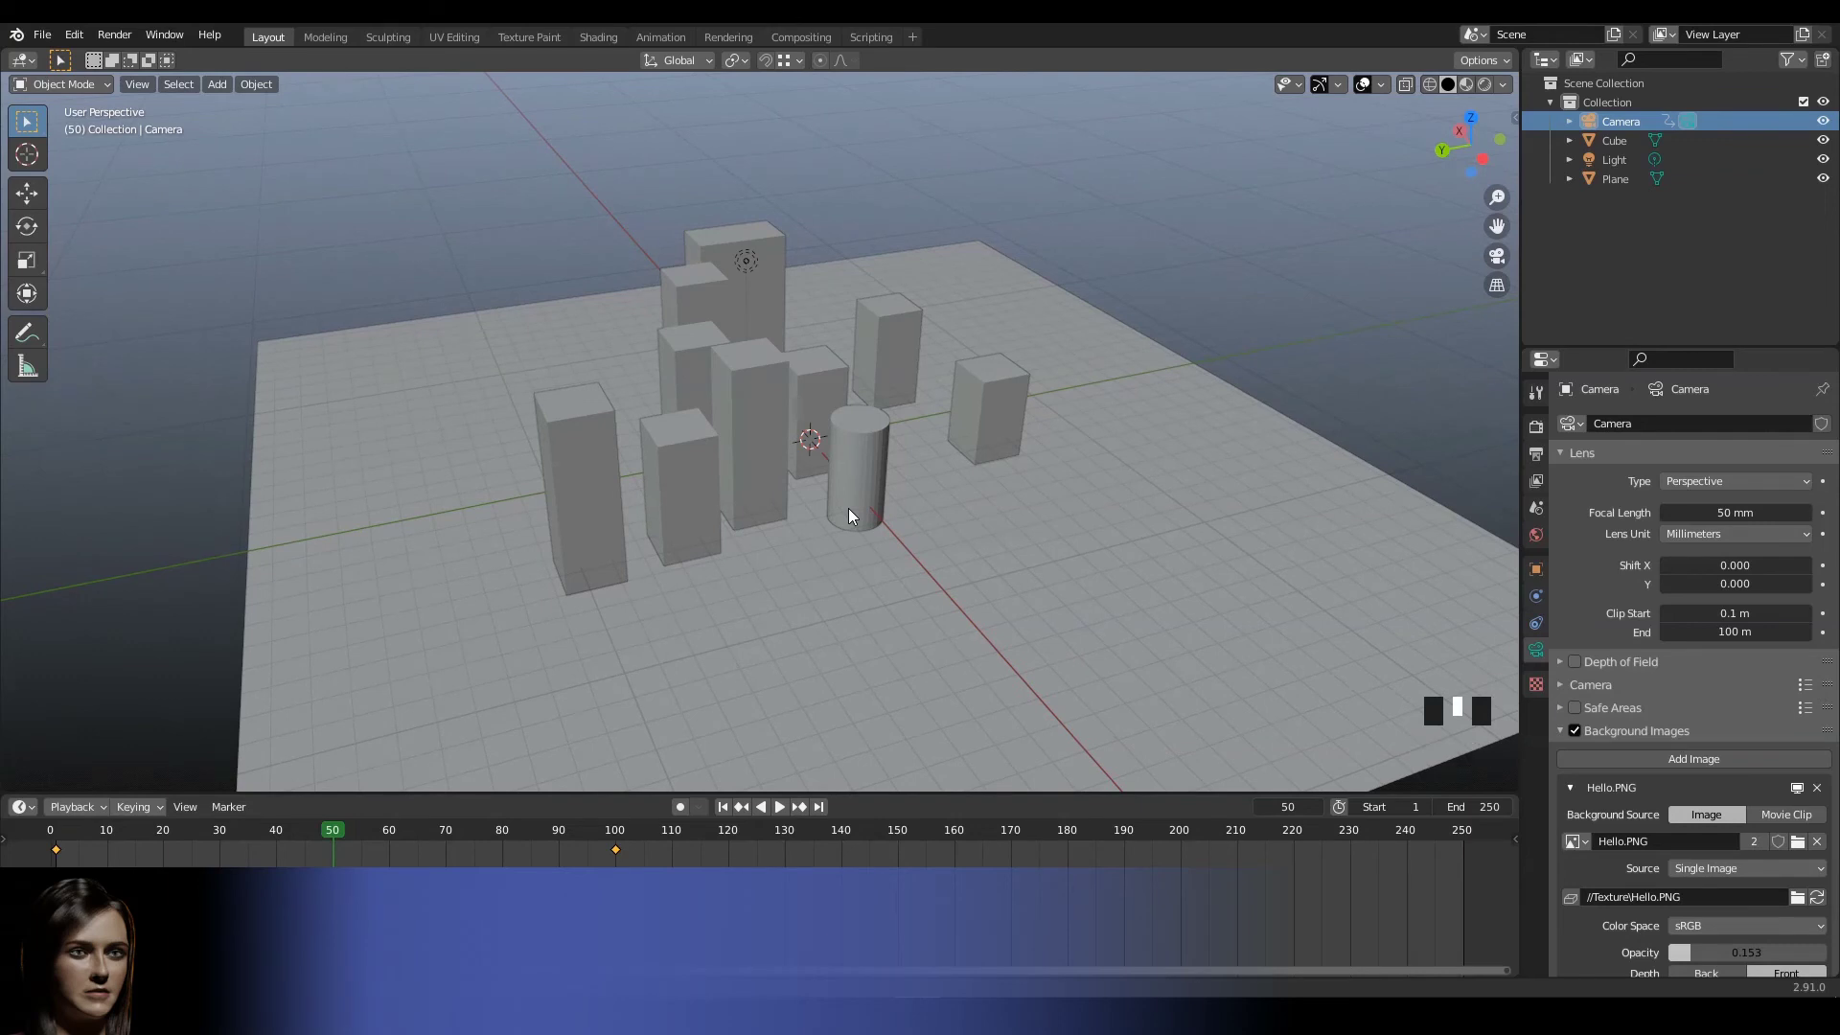
{"action": "middle_click_drag", "start_coordinate": [849, 510], "coordinate": [939, 550], "text": "shift"}
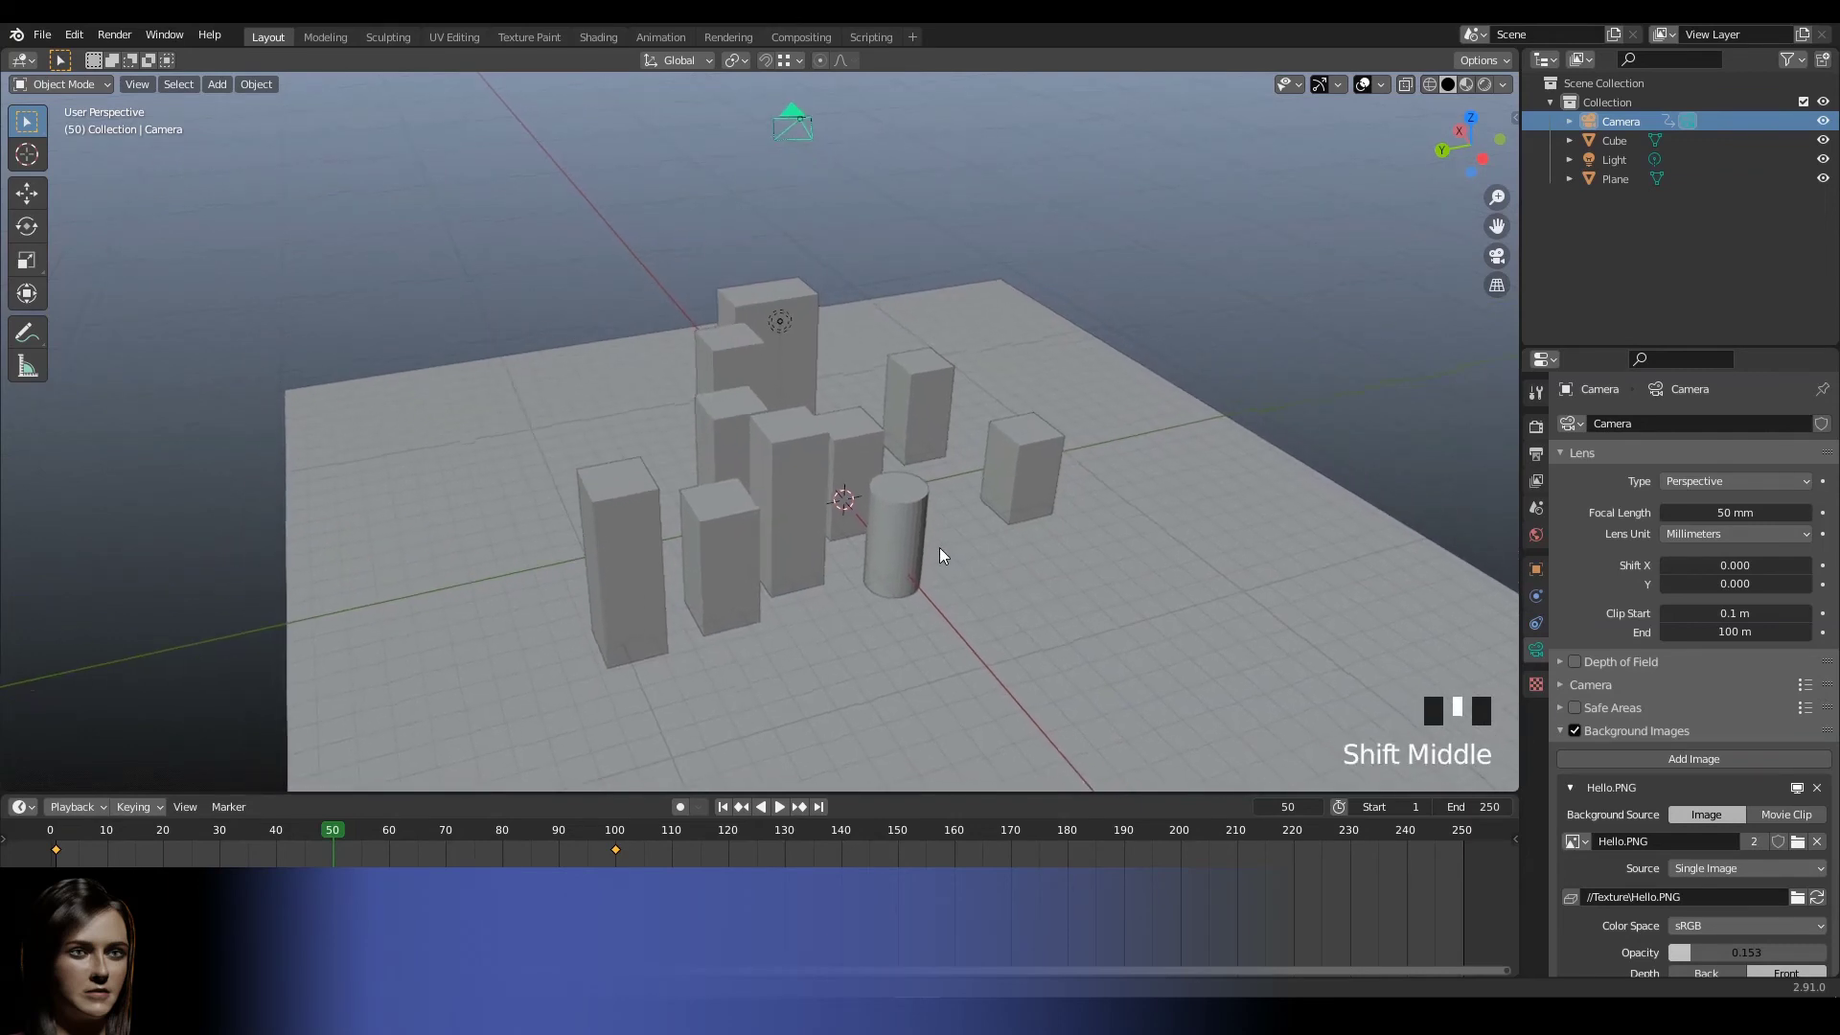
{"action": "key", "text": "ctrl+alt+KP_0"}
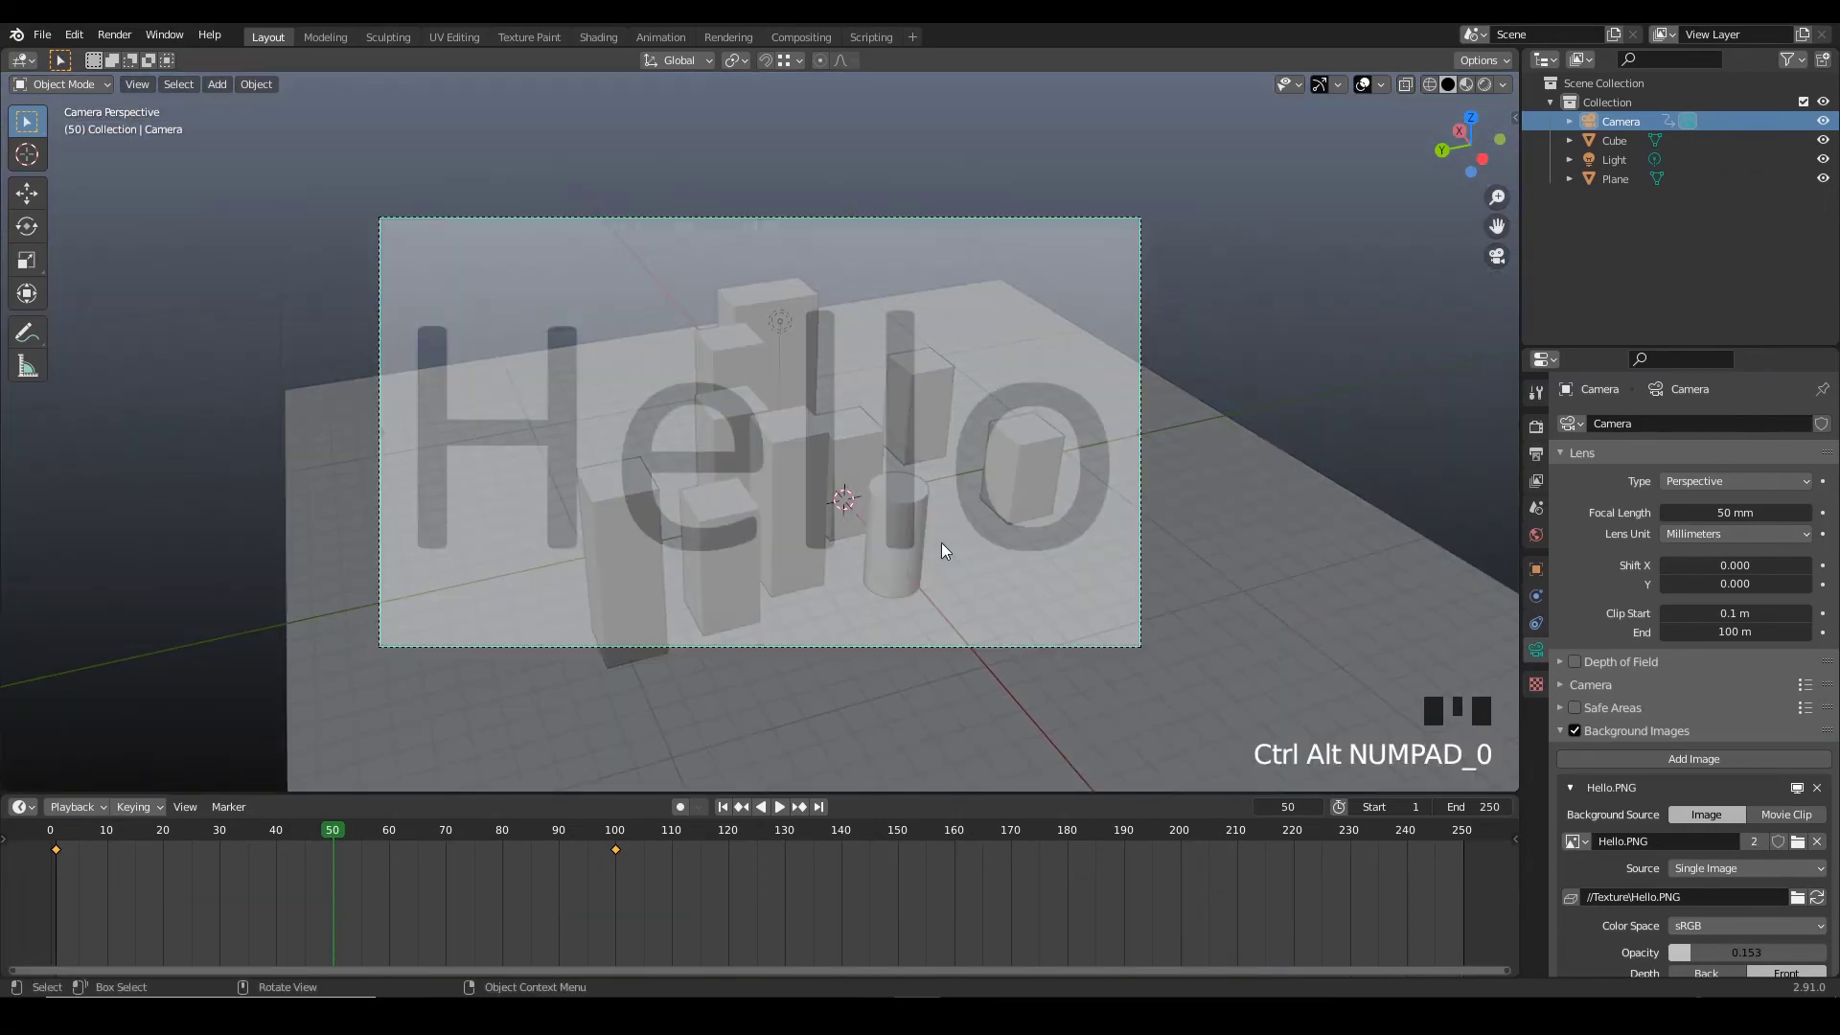
{"action": "key", "text": "g"}
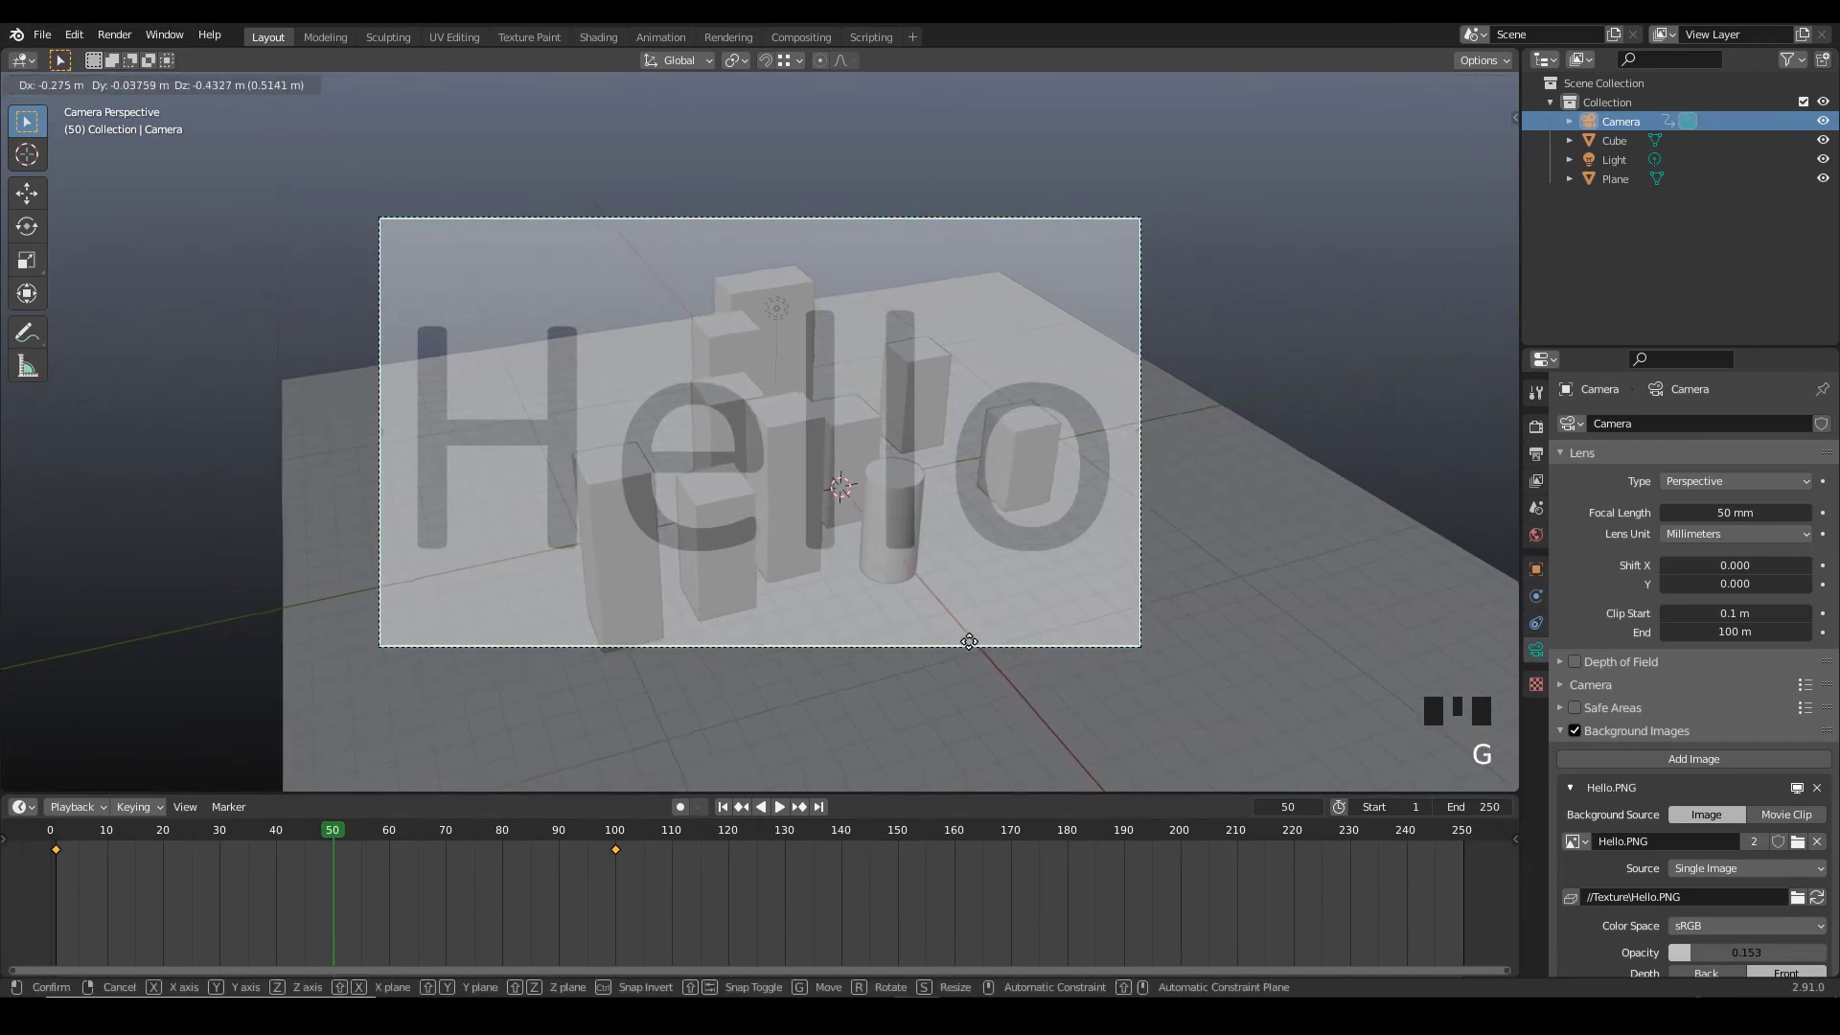
{"action": "left_click", "coordinate": [1025, 100]}
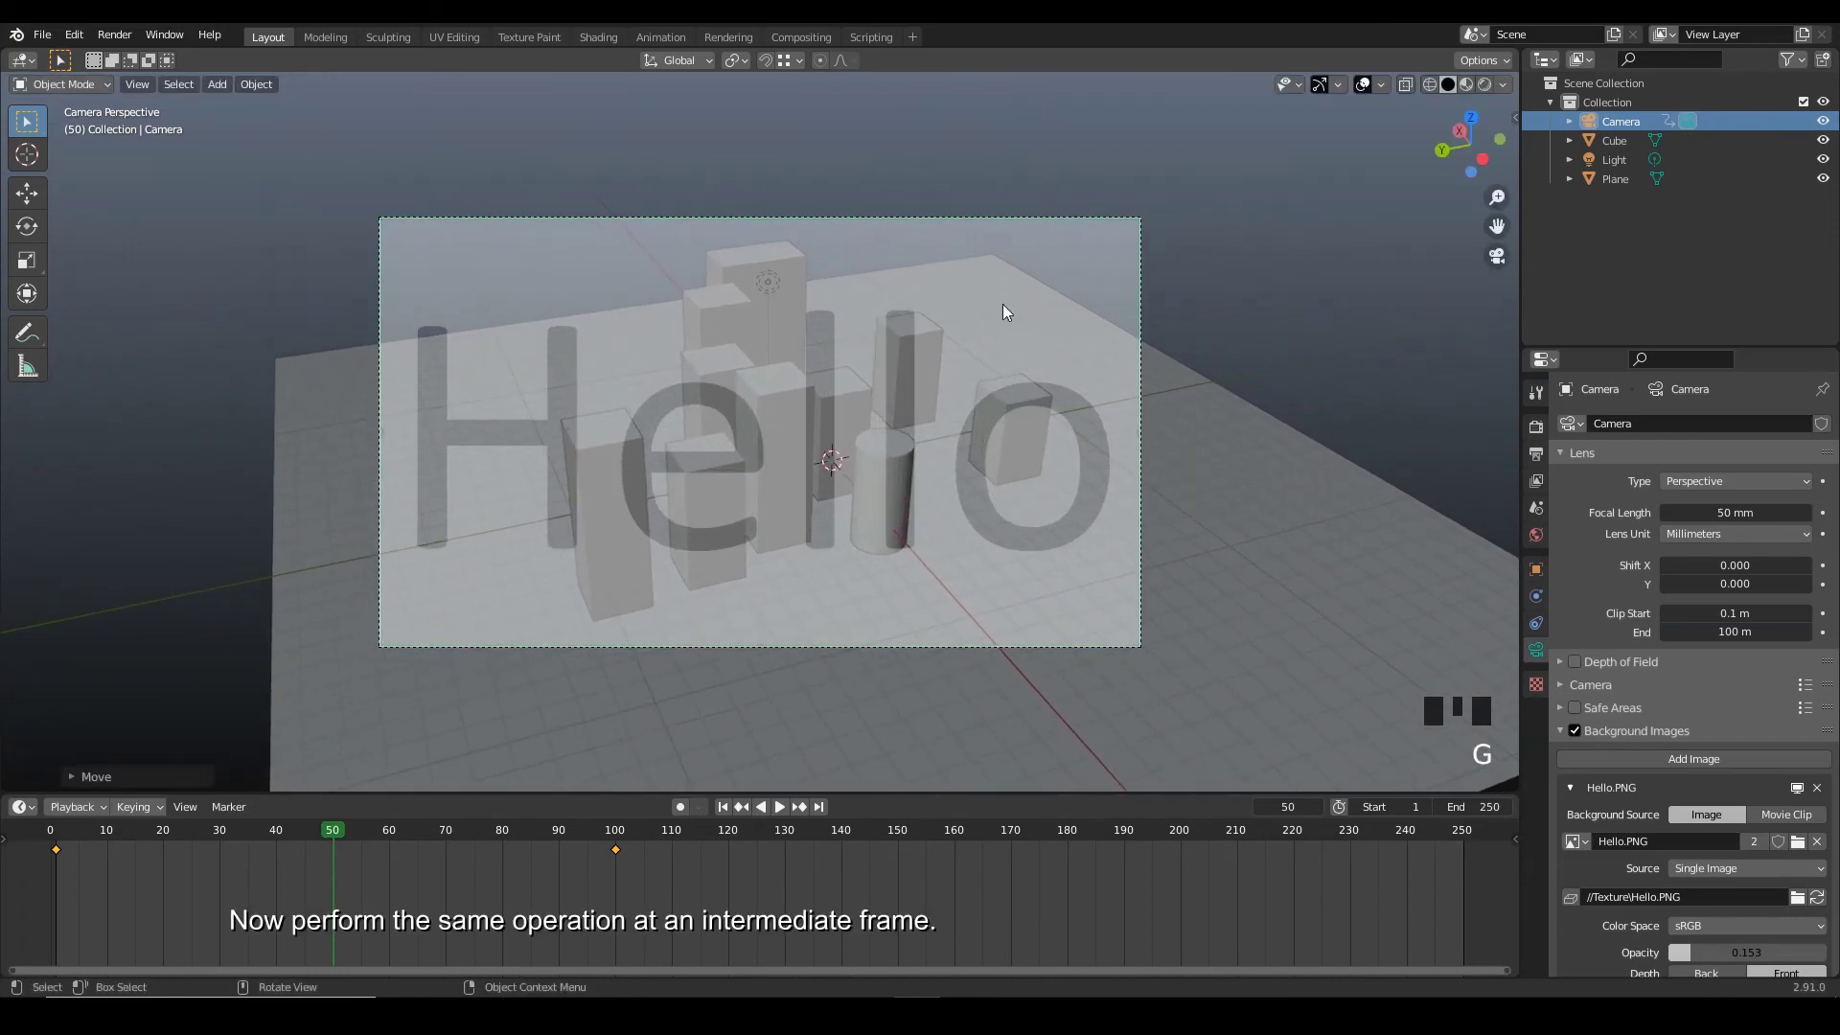
{"action": "key", "text": "i"}
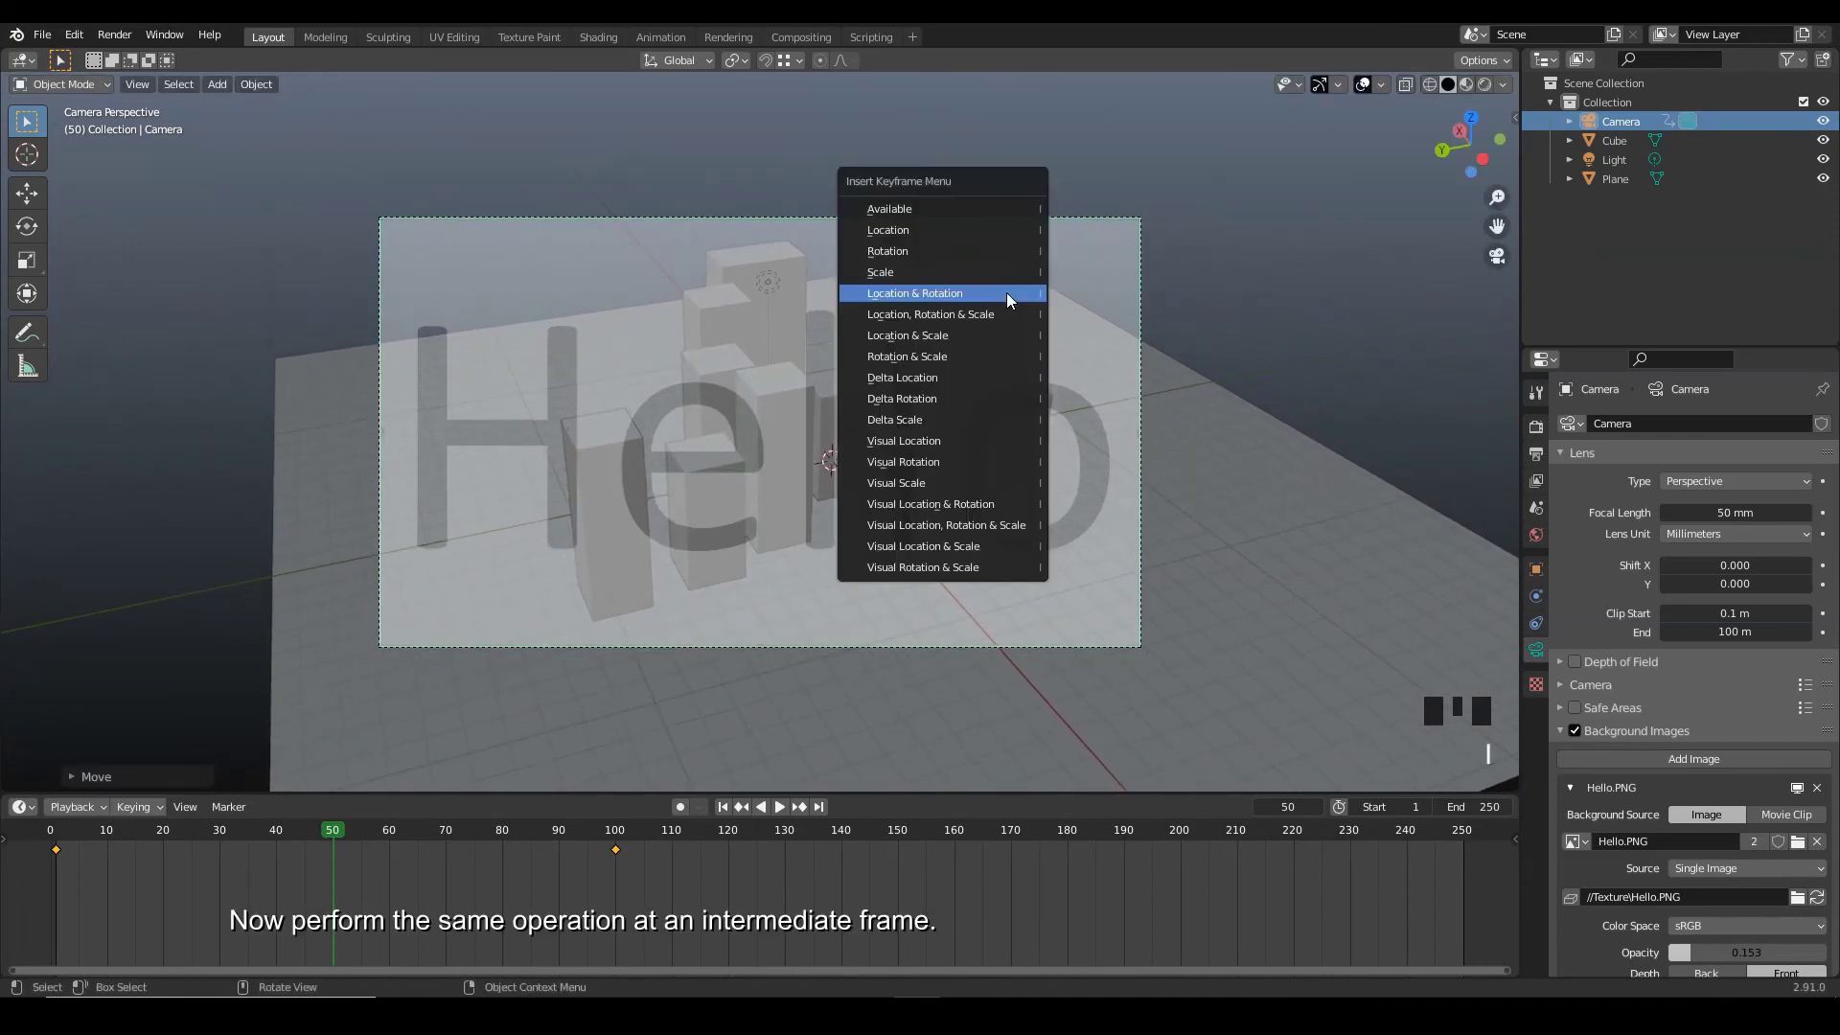
{"action": "left_click", "coordinate": [1007, 291]}
- Turn off the camera's background images and play the camera animation in Material Preview shading
{"action": "left_click_drag", "start_coordinate": [332, 832], "coordinate": [654, 805]}
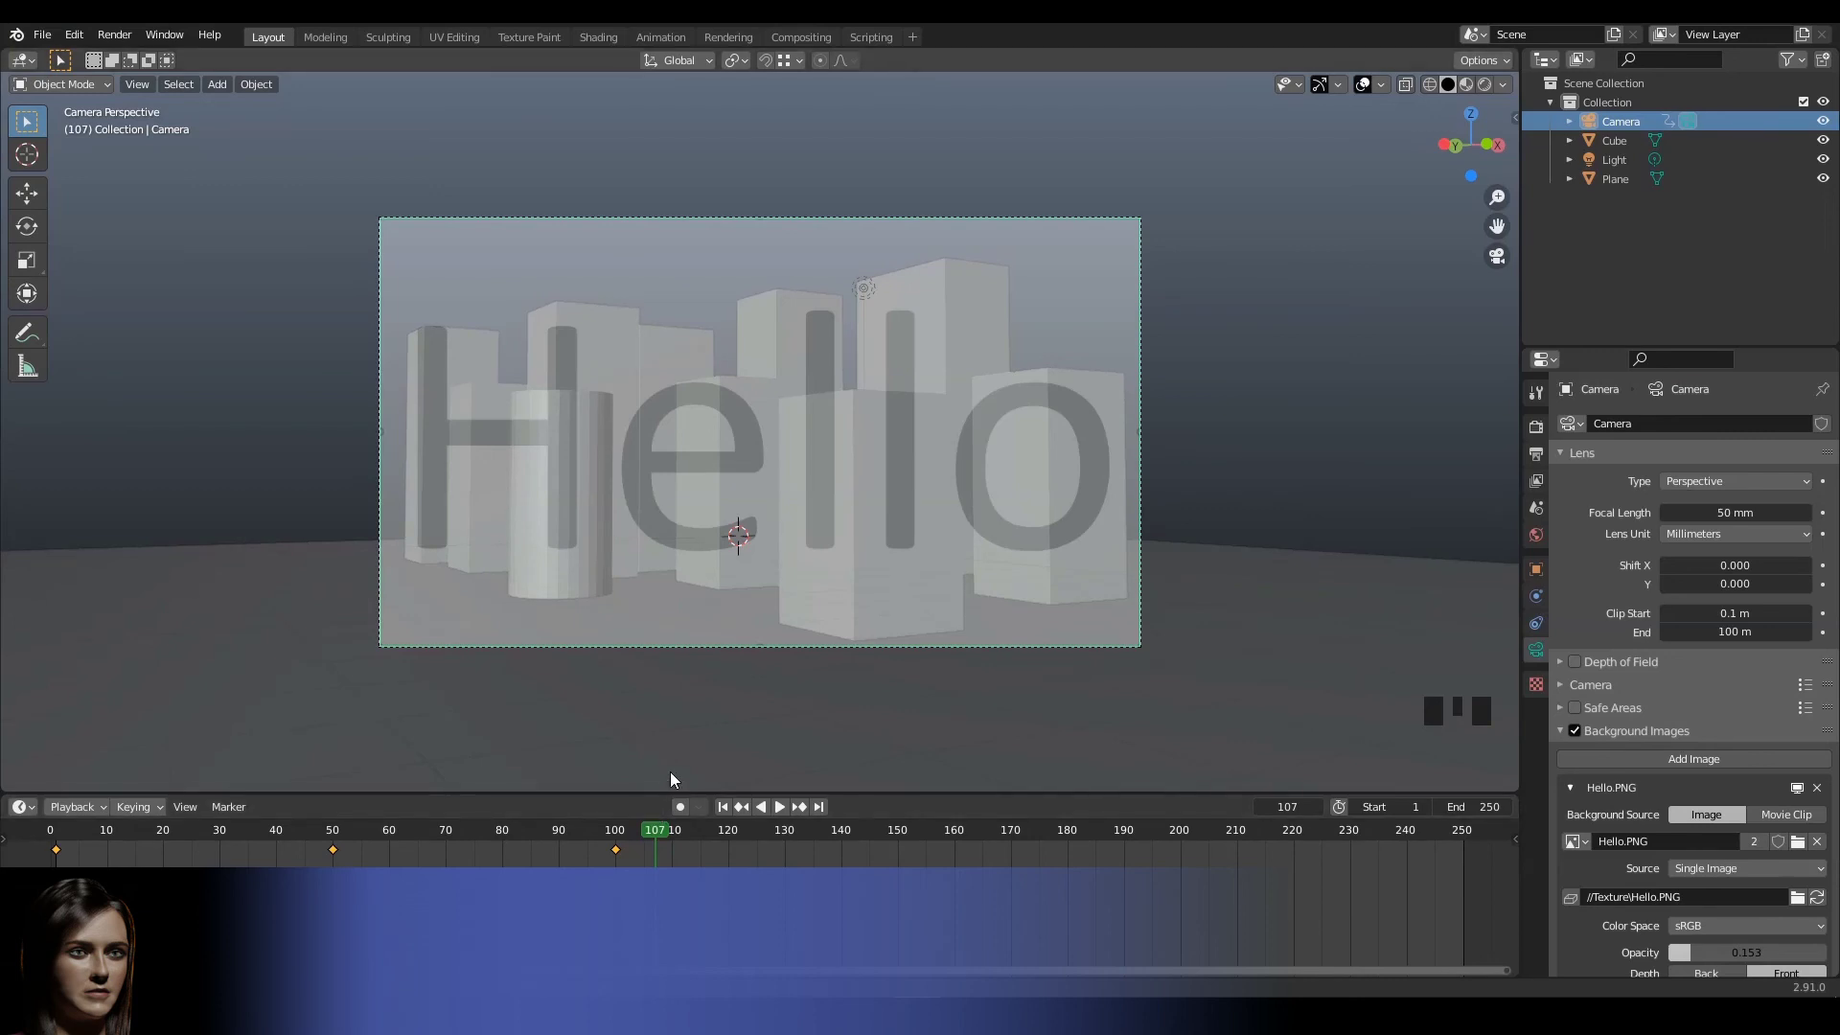
{"action": "left_click", "coordinate": [1574, 730]}
{"action": "key", "text": "shift+Left"}
{"action": "key", "text": "space"}
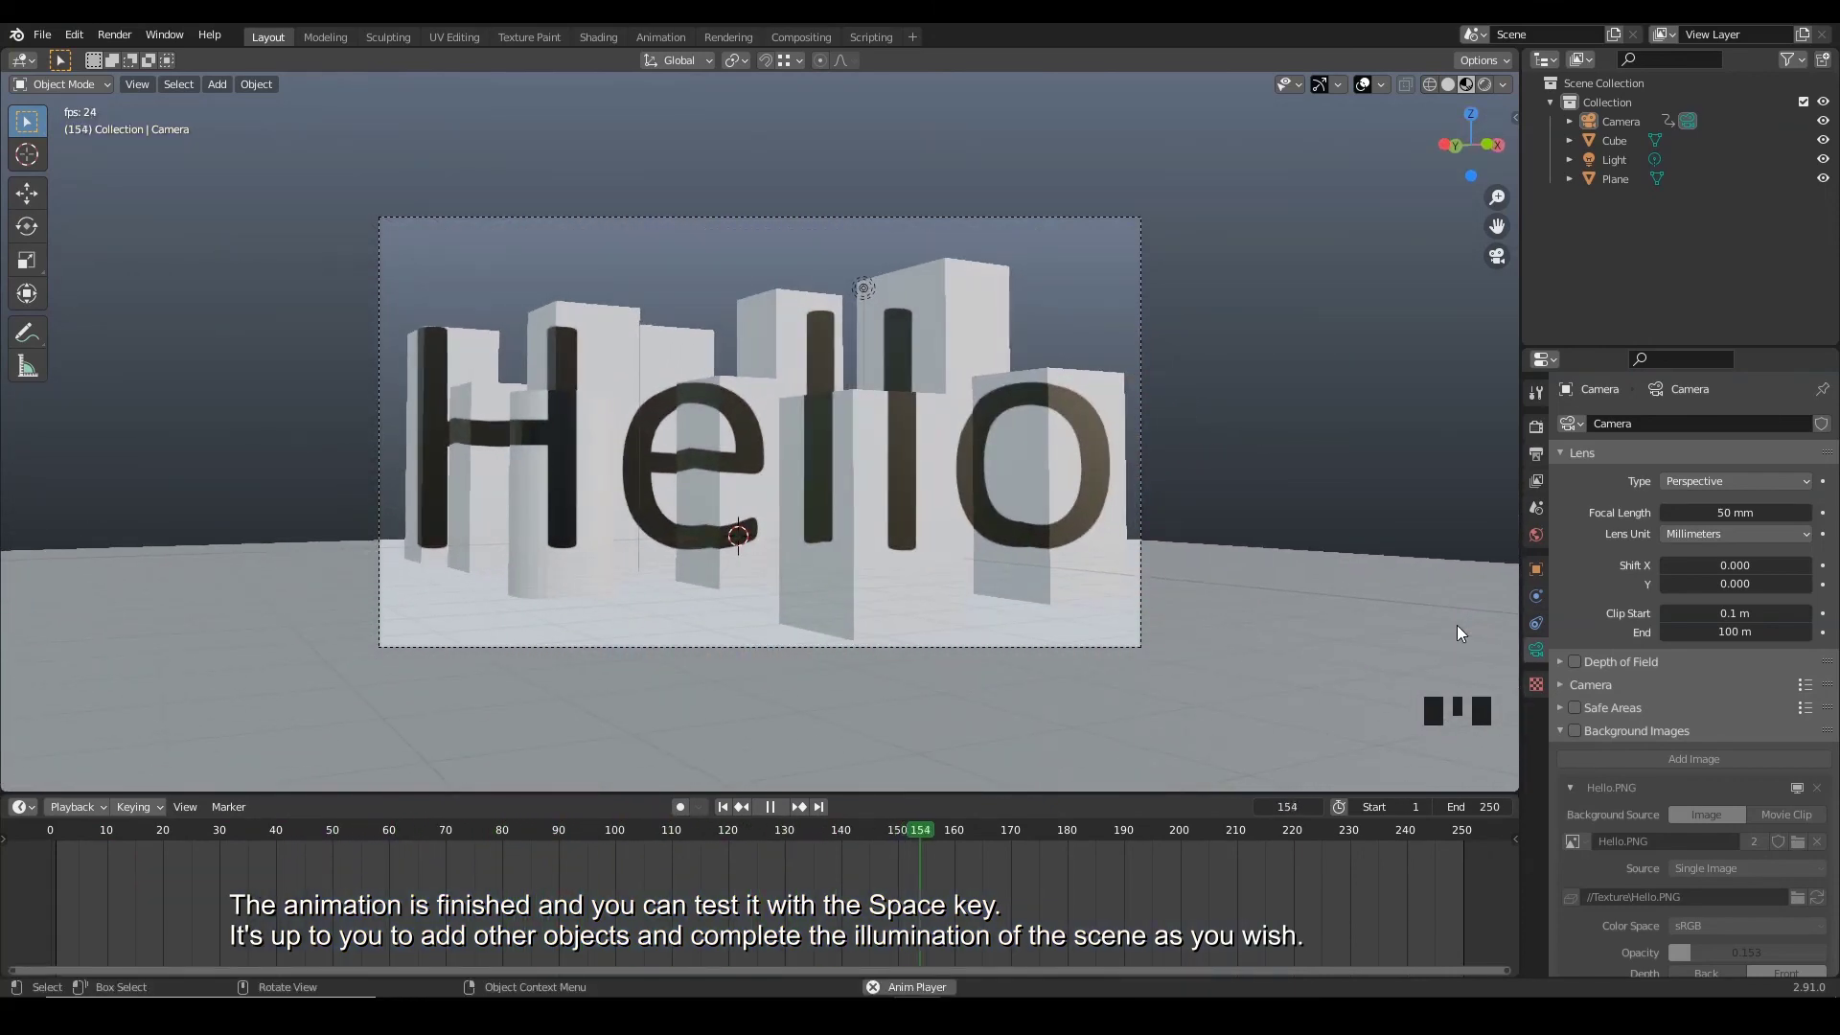
{"action": "key", "text": "space"}
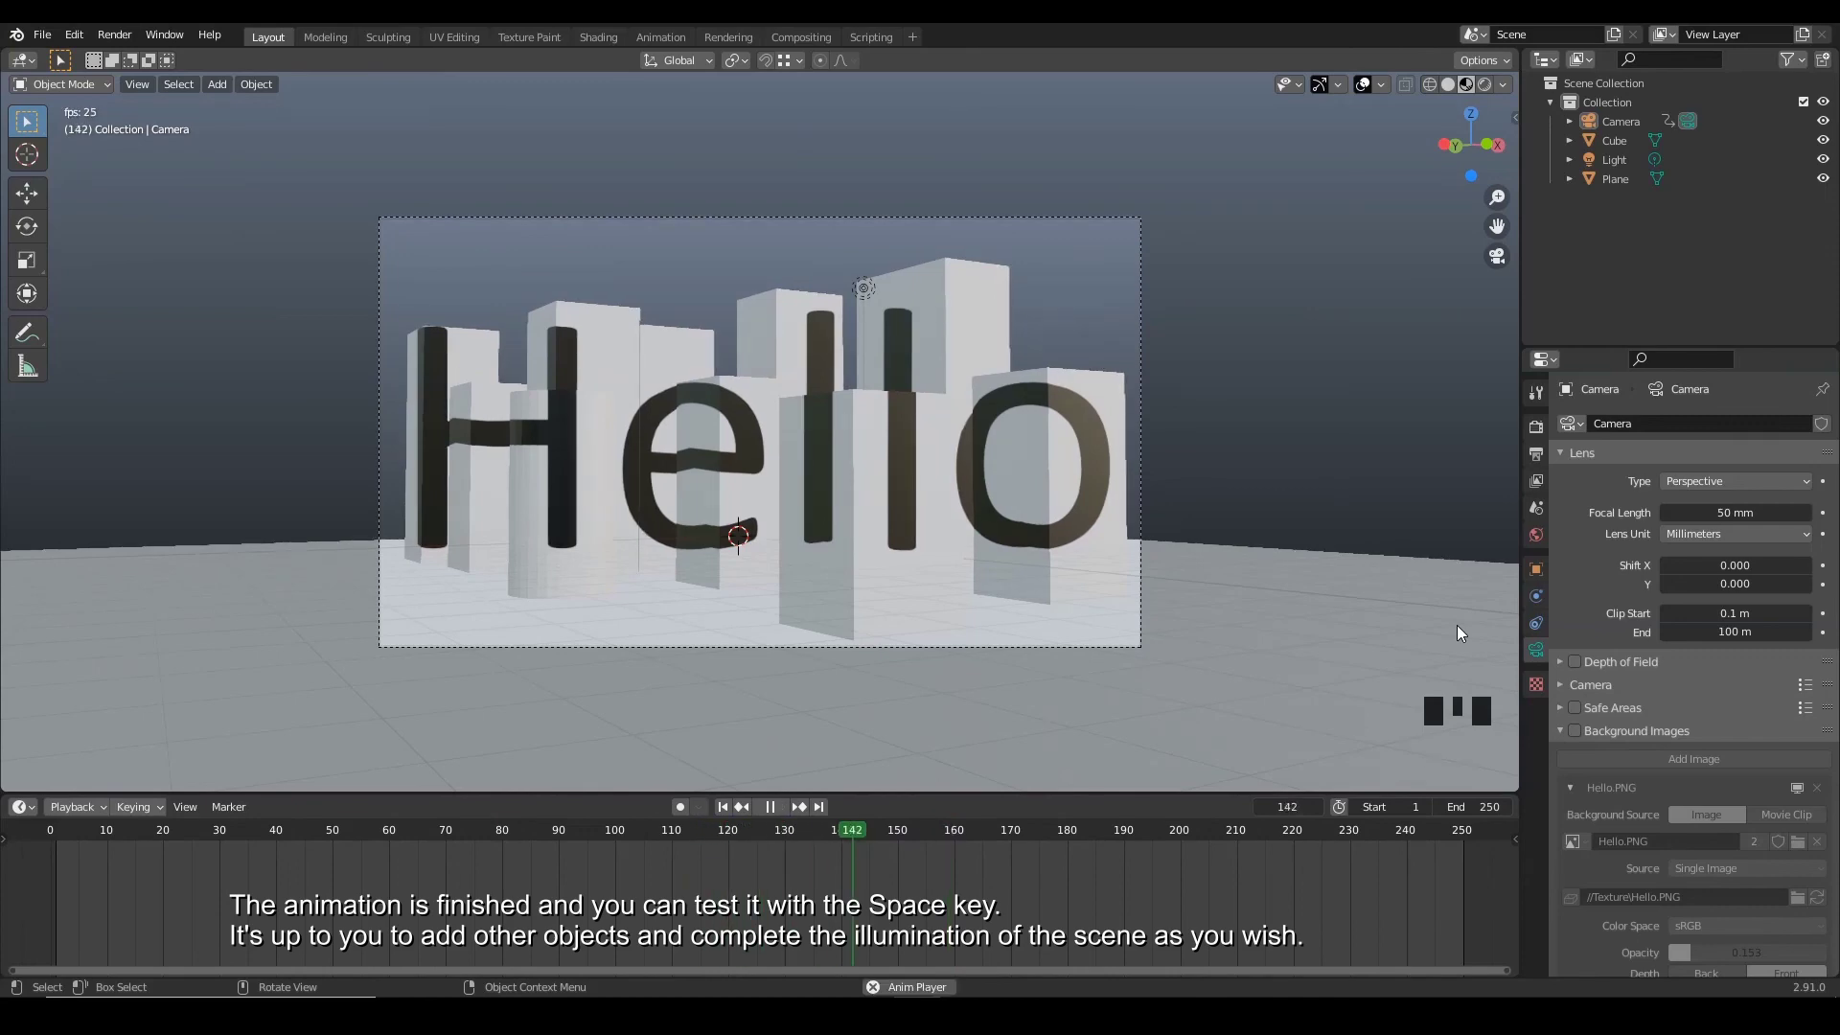